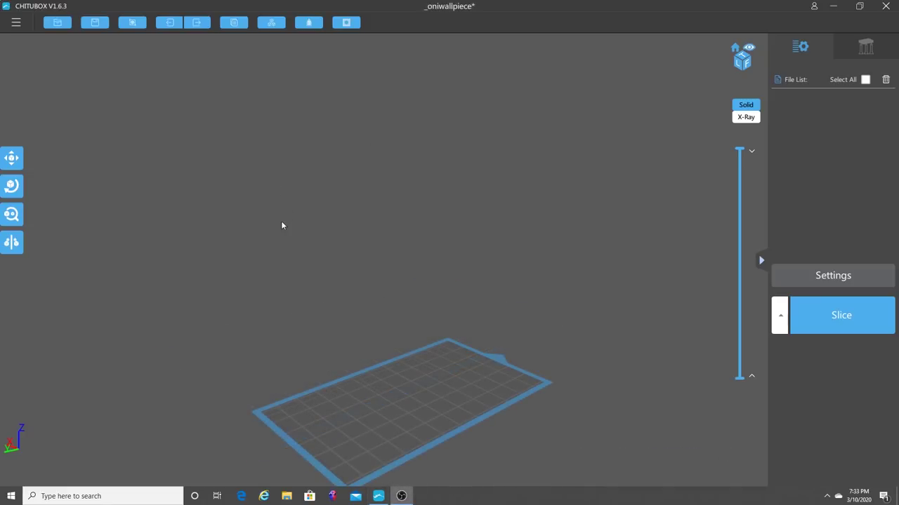
Review the ELEGOO MARS machine settings, including resolution and build size, and close the settings
left_click(830, 279)
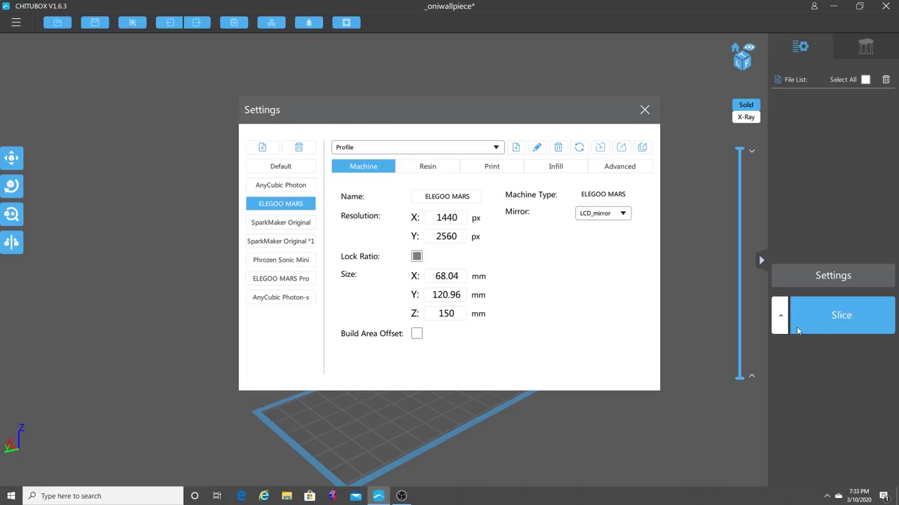
left_click(645, 110)
scroll(362, 228, "down", 2)
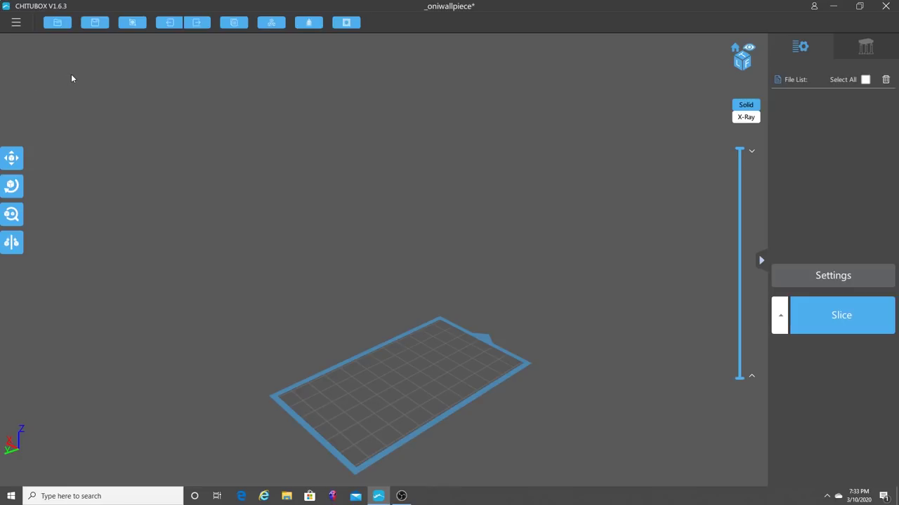
Load the oniwallpiece.stl model onto the build plate
left_click(64, 29)
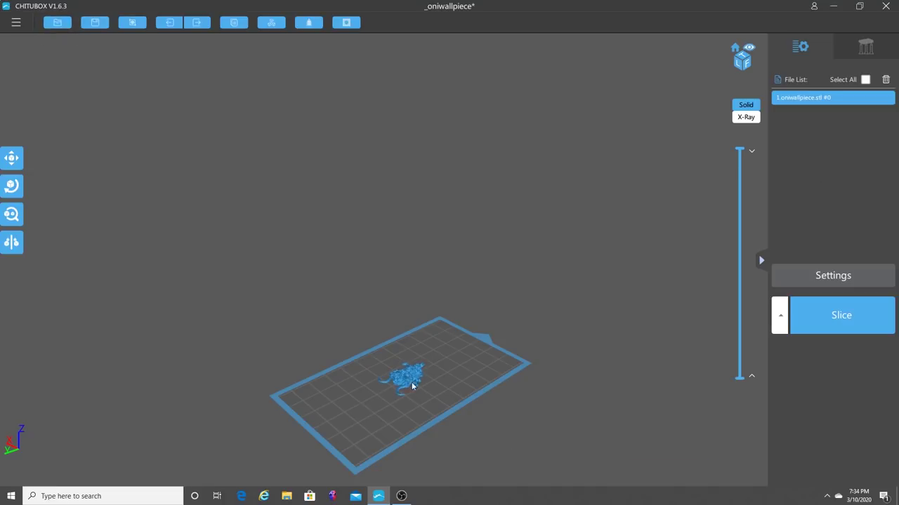
scroll(452, 324, "up", 5)
left_click_drag(453, 328, 457, 397)
left_click_drag(538, 387, 548, 344)
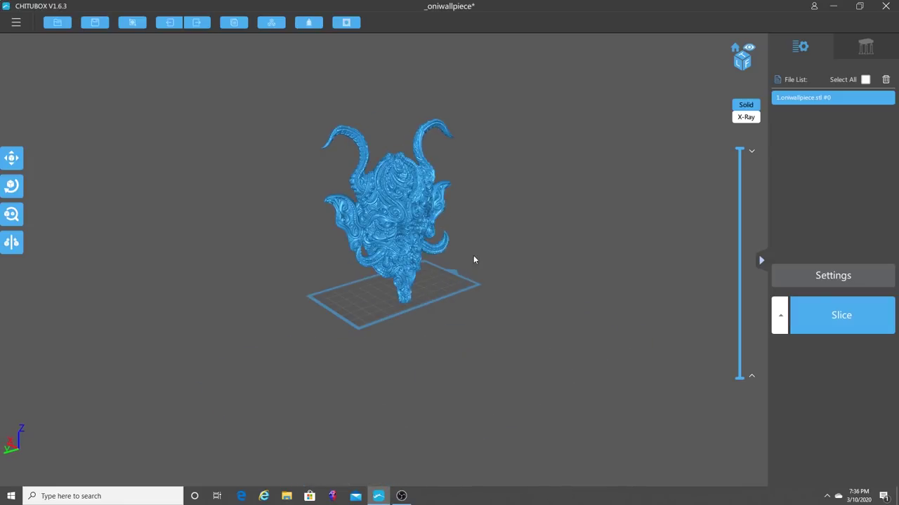
Hollow the oni wall piece inward with a 2.50 mm wall thickness and 0.00% precision
scroll(473, 254, "up", 5)
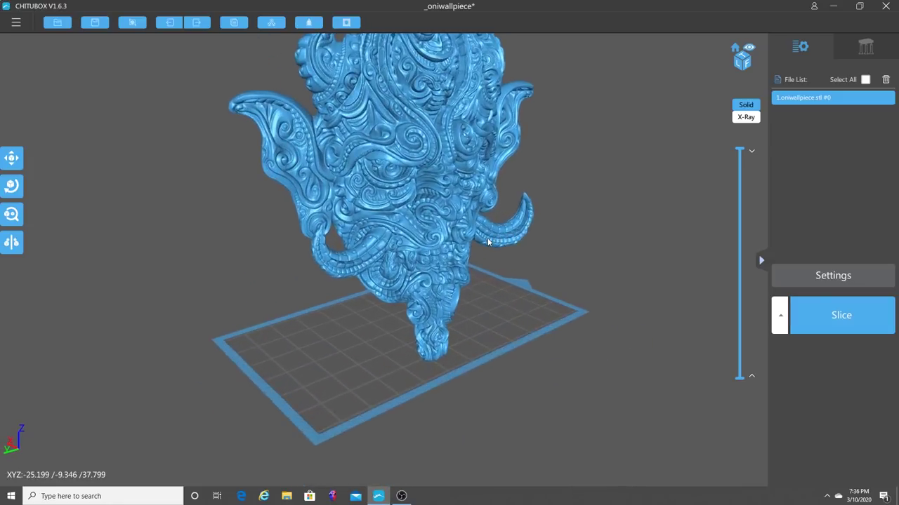
scroll(487, 238, "up", 3)
scroll(488, 238, "down", 3)
left_click_drag(488, 238, 472, 209)
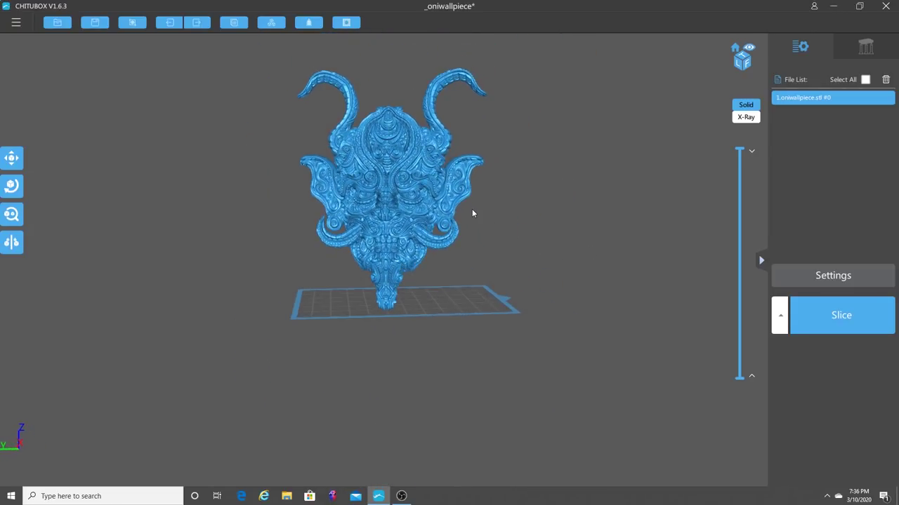
left_click(393, 248)
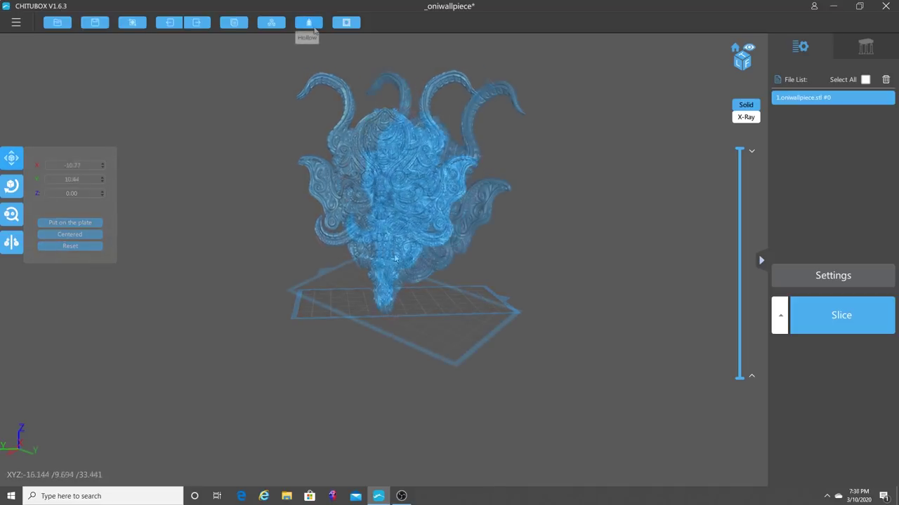
left_click(309, 24)
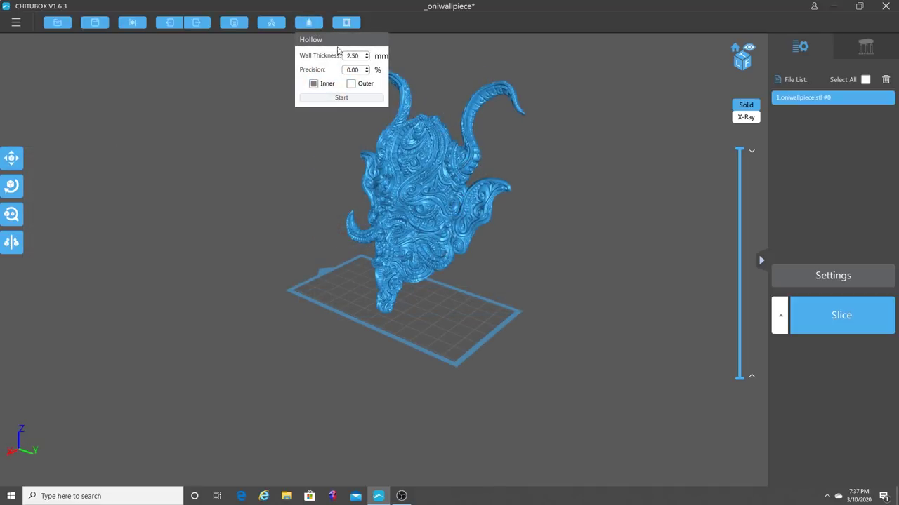
left_click(336, 98)
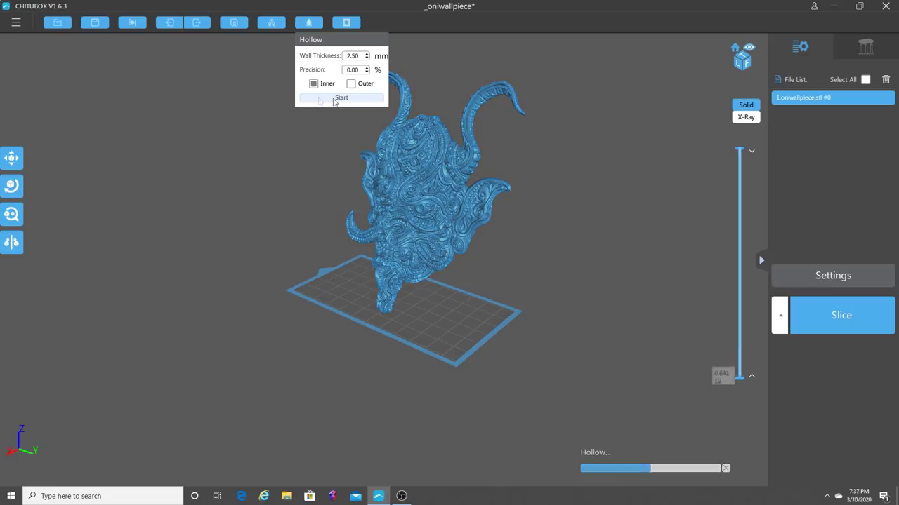
Examine the hollowed interior and wall thickness by cutting through the layers, and restore the full-height view
left_click_drag(627, 252, 530, 258)
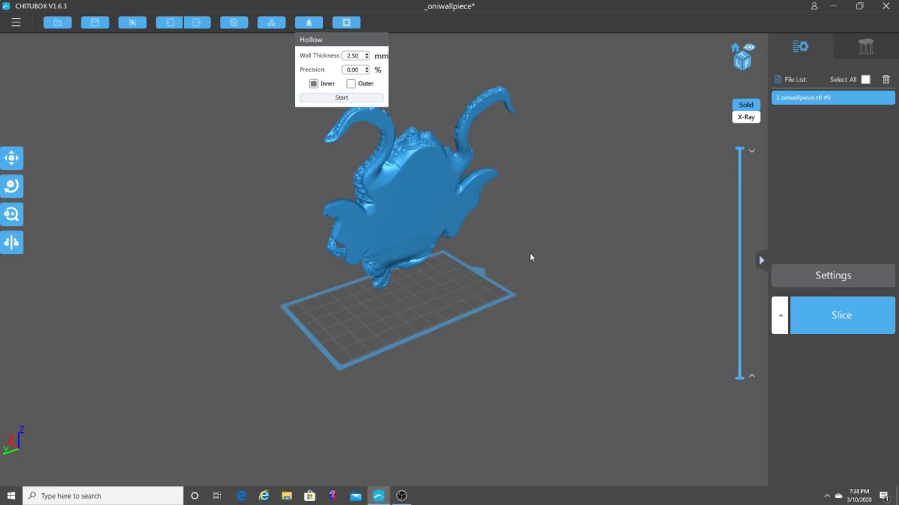
left_click_drag(687, 196, 655, 175)
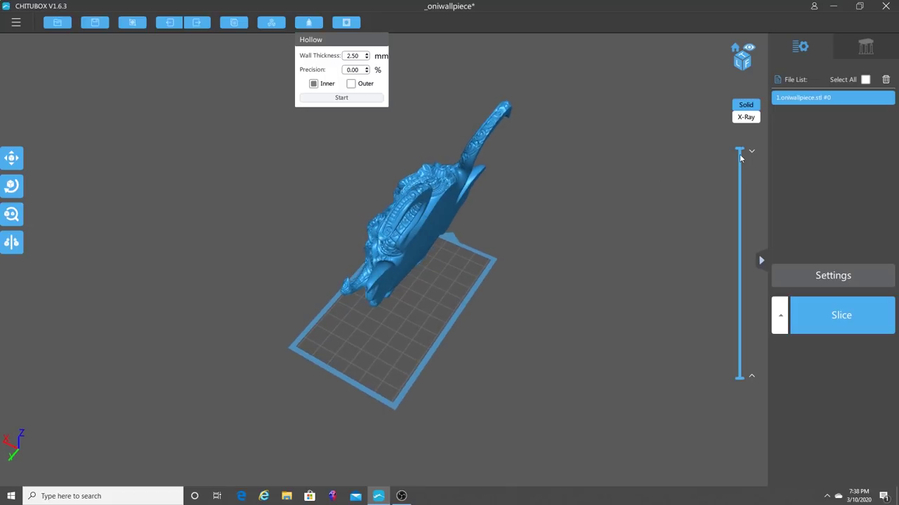
left_click_drag(739, 149, 740, 233)
scroll(429, 220, "up", 5)
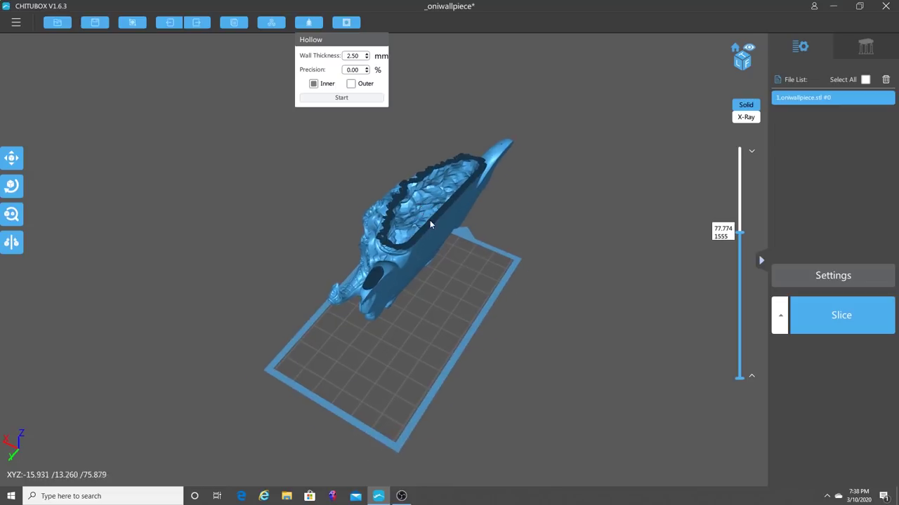
scroll(437, 221, "down", 2)
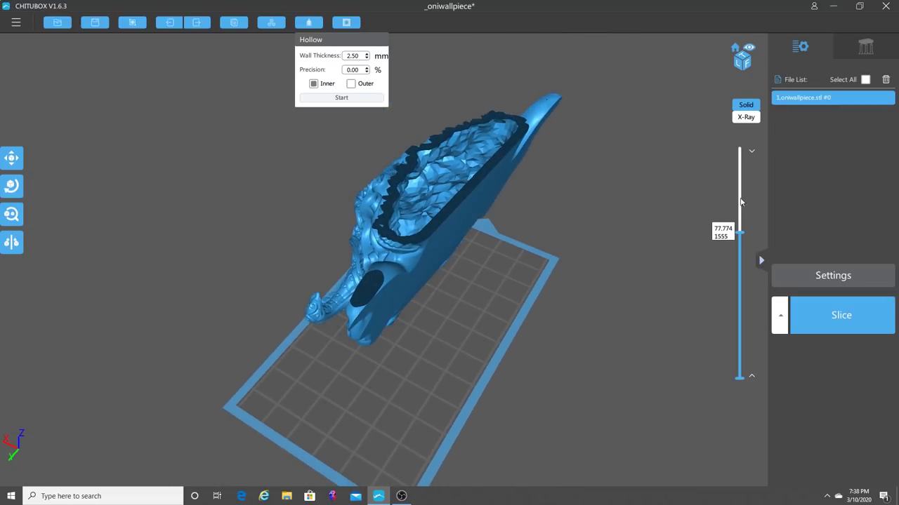
left_click_drag(739, 234, 739, 150)
Dig a 20 mm circular hole, 4.5 mm deep, in the upper centre of the model's flat back
left_click_drag(601, 218, 548, 186)
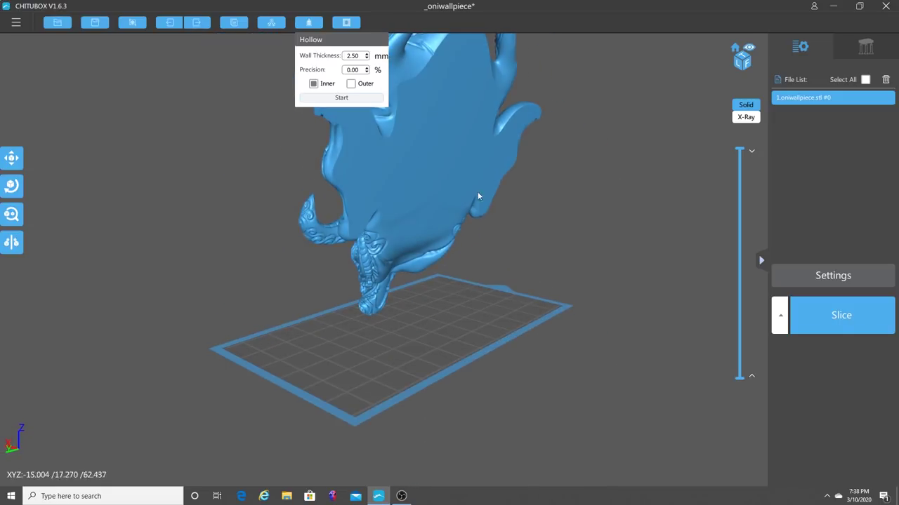
left_click_drag(445, 120, 556, 234)
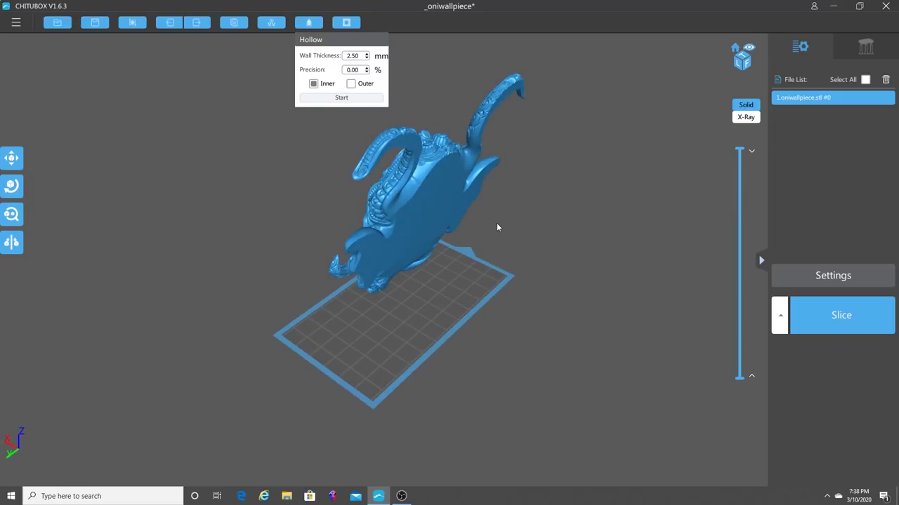
left_click_drag(547, 214, 582, 289)
left_click(351, 24)
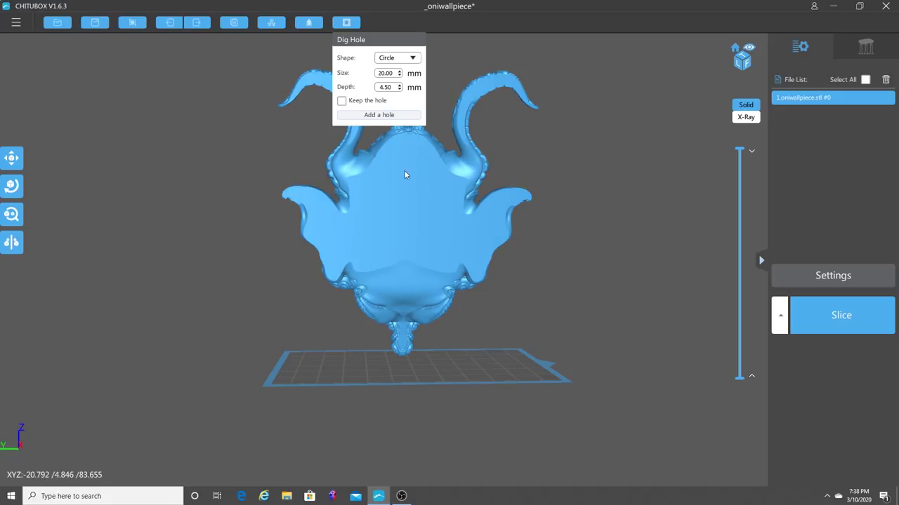
left_click(394, 120)
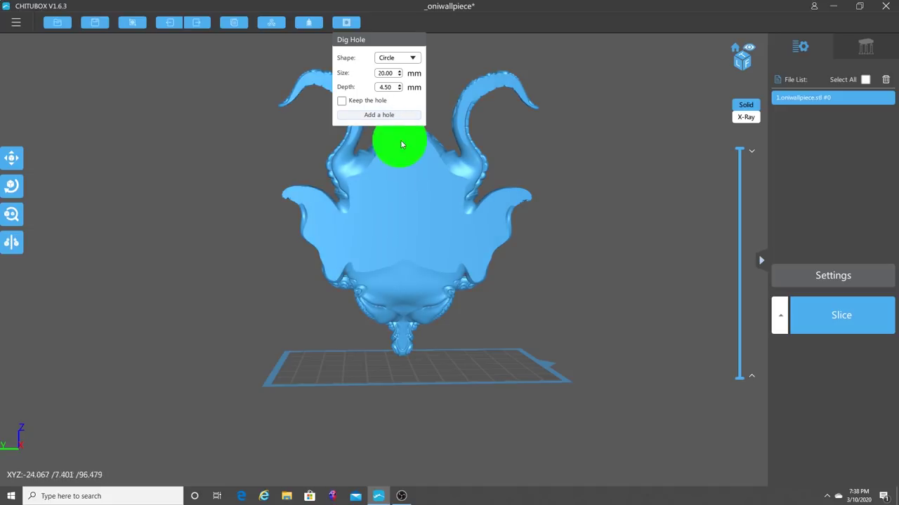
left_click(406, 184)
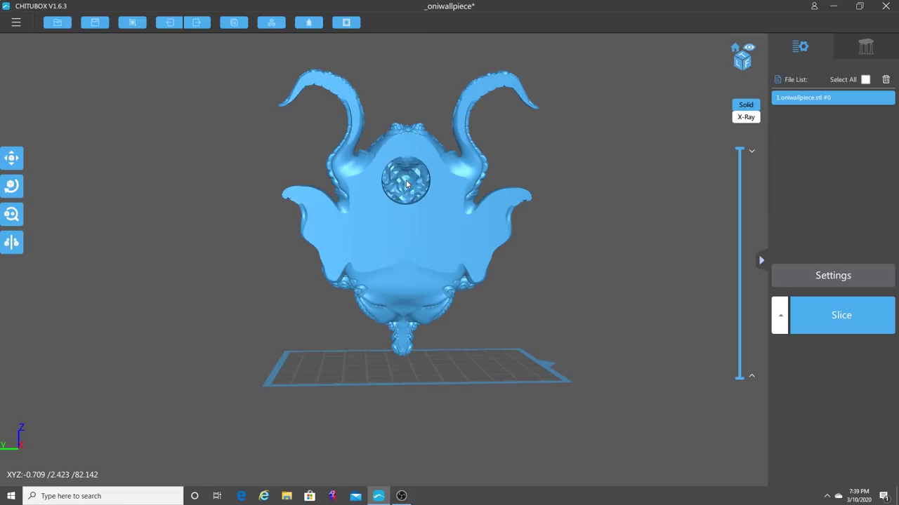
Dig two more 20 mm circular holes, 4.5 mm deep, side by side below the first one on the back
left_click(346, 23)
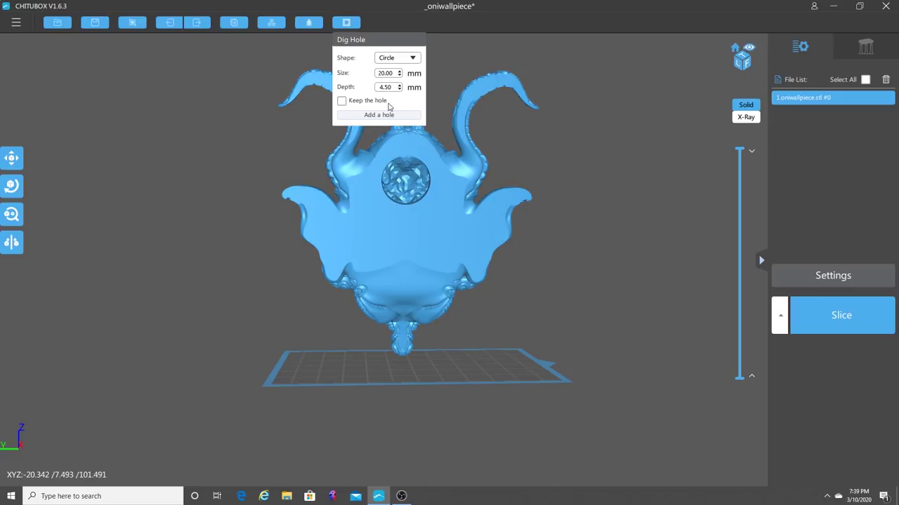
left_click(373, 236)
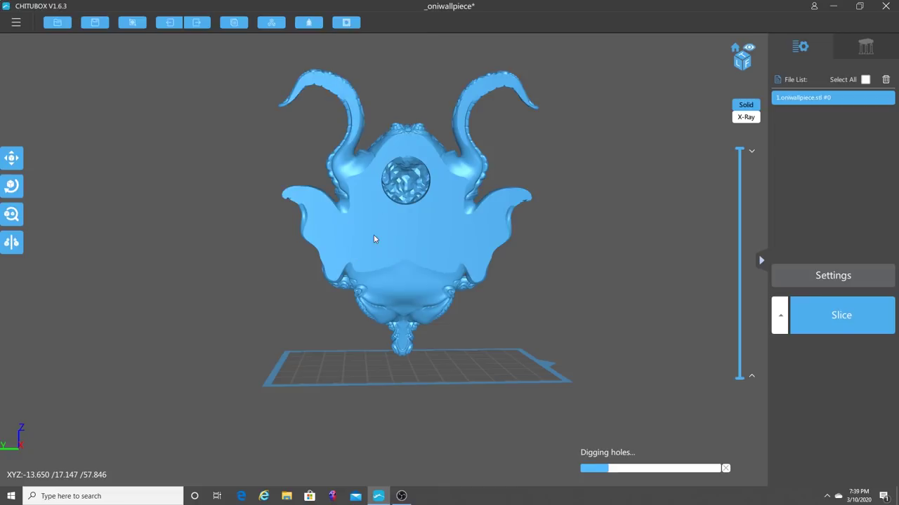
left_click(351, 26)
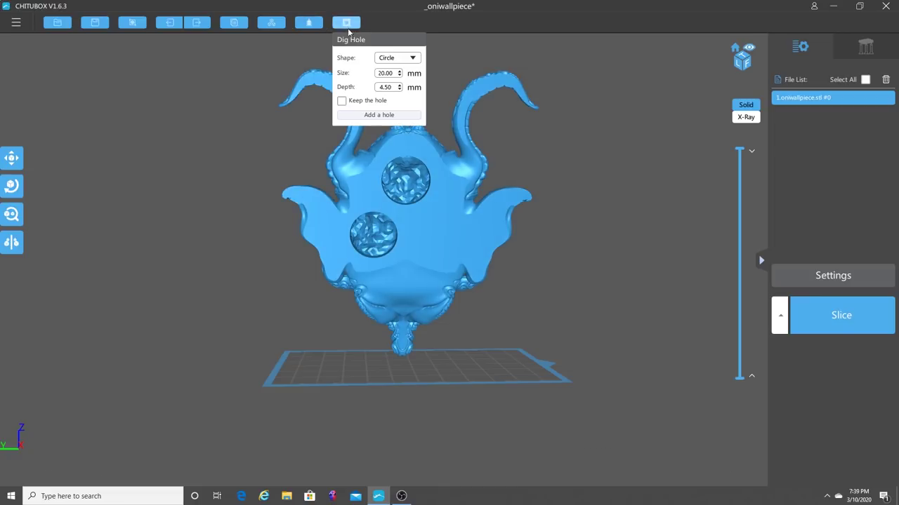
left_click(404, 115)
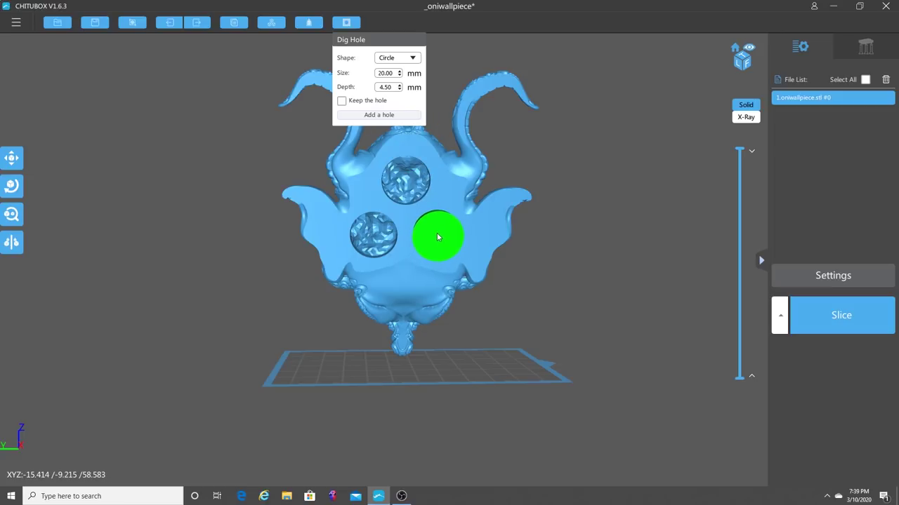
left_click(436, 237)
Compare the Light, Medium and Heavy support presets, ending on Light
left_click_drag(579, 247, 468, 294)
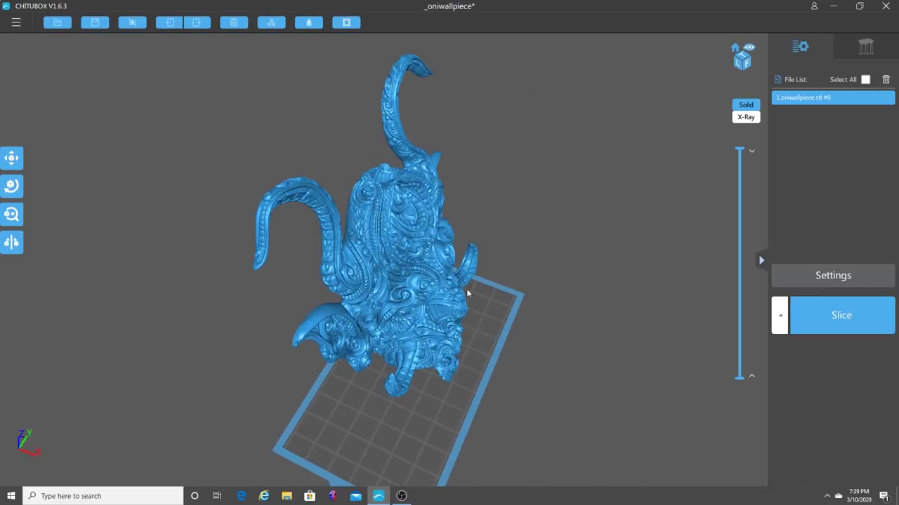
left_click(866, 55)
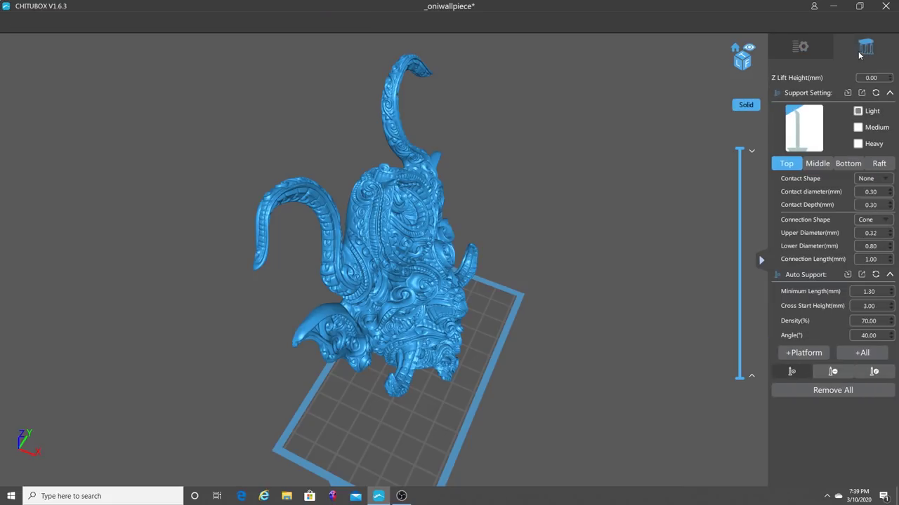
left_click(858, 111)
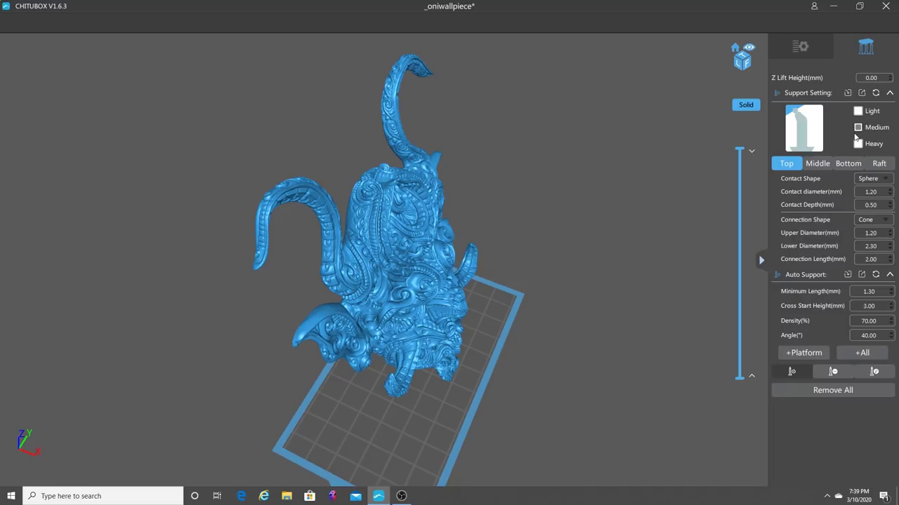
left_click(858, 144)
left_click(858, 111)
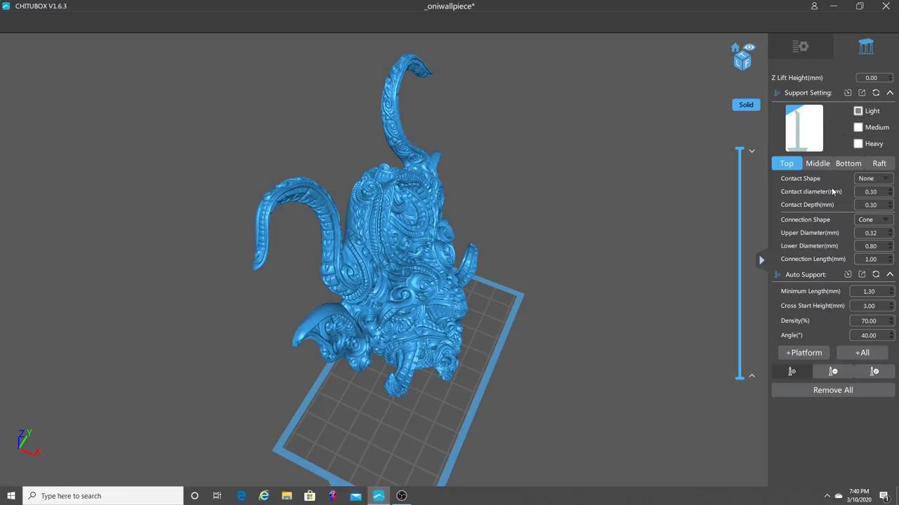
left_click_drag(673, 217, 613, 202)
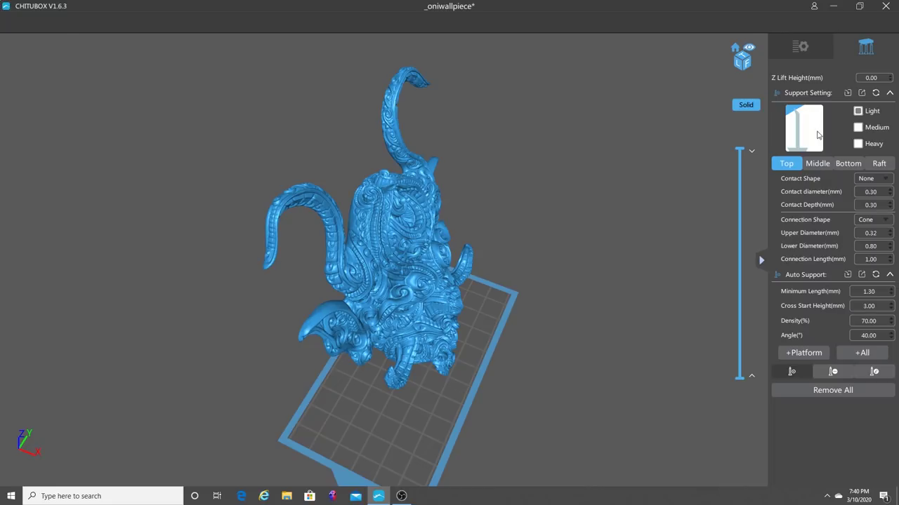
left_click_drag(650, 217, 630, 203)
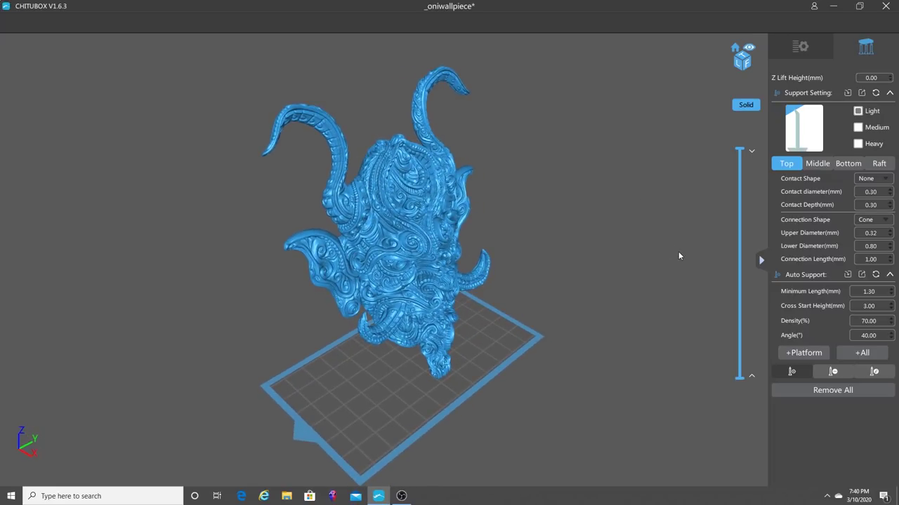
left_click_drag(643, 203, 615, 200)
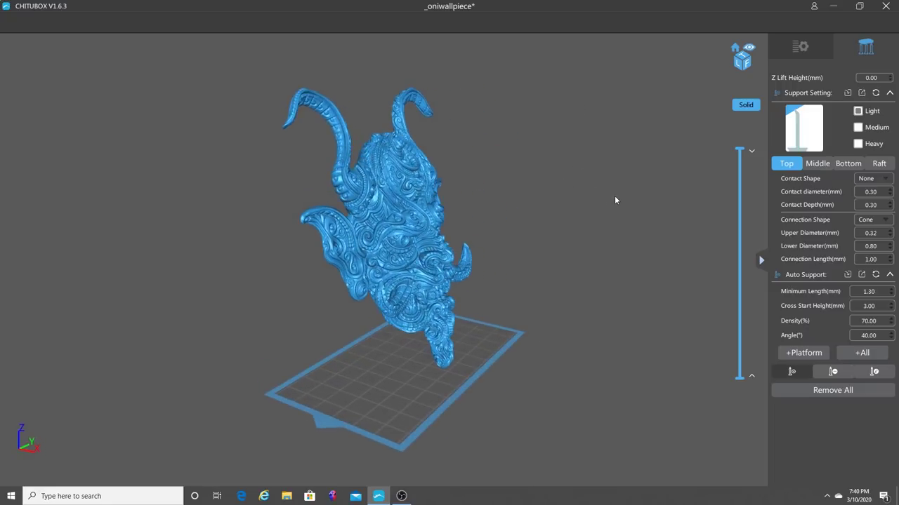
Raise the model off the build plate by setting its Z position to 5.00 mm
left_click(800, 49)
left_click_drag(412, 207, 553, 250)
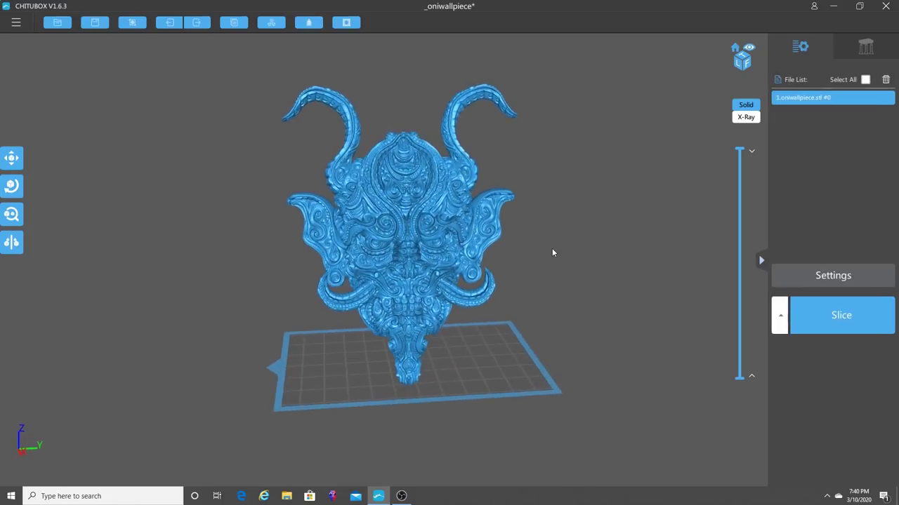
left_click(12, 159)
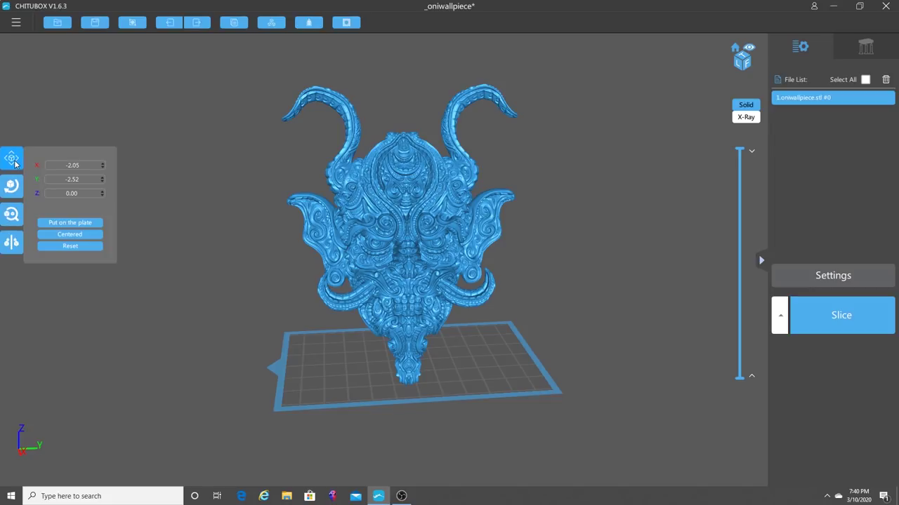
left_click(102, 191)
left_click(102, 191)
left_click(102, 191)
left_click(102, 190)
left_click(102, 191)
left_click(102, 191)
left_click(102, 191)
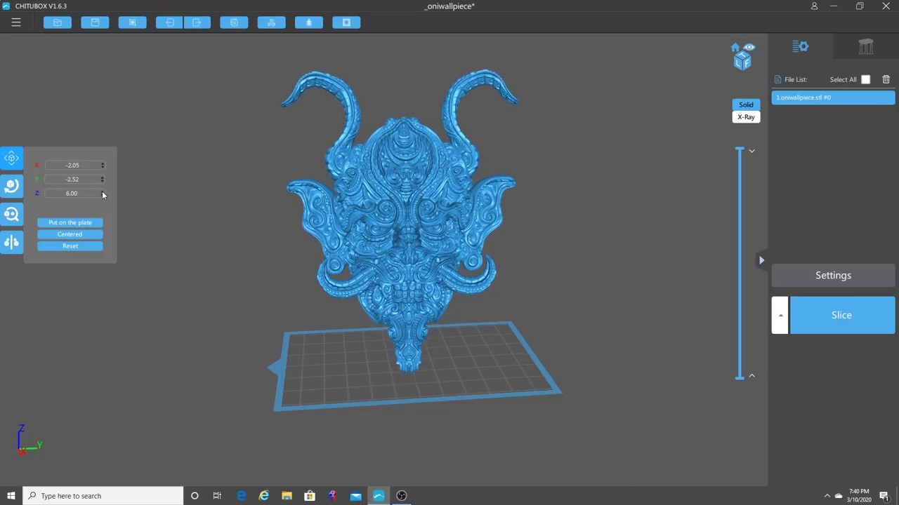
left_click(101, 195)
left_click(102, 196)
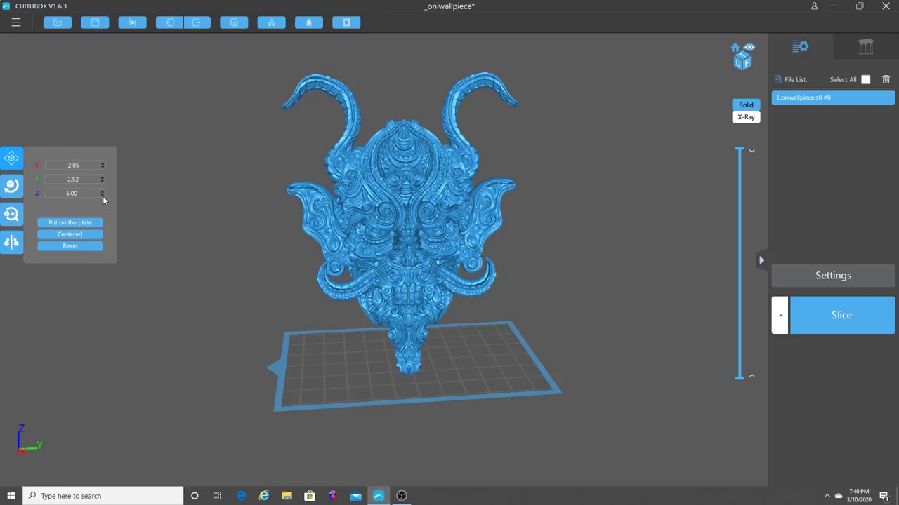
Switch to support editing and examine the mask's underside and chin for overhang areas that need supports
left_click(868, 48)
left_click_drag(575, 165, 608, 71)
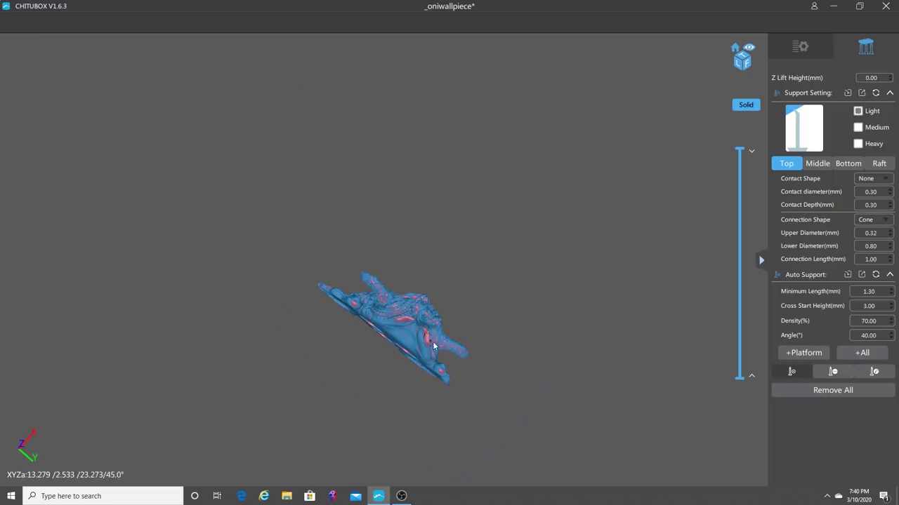
left_click_drag(513, 347, 443, 419)
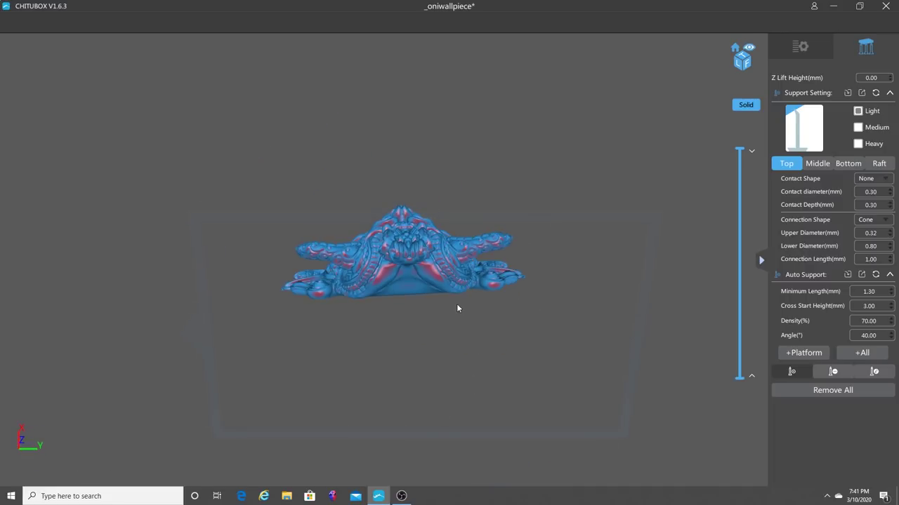
scroll(434, 284, "up", 10)
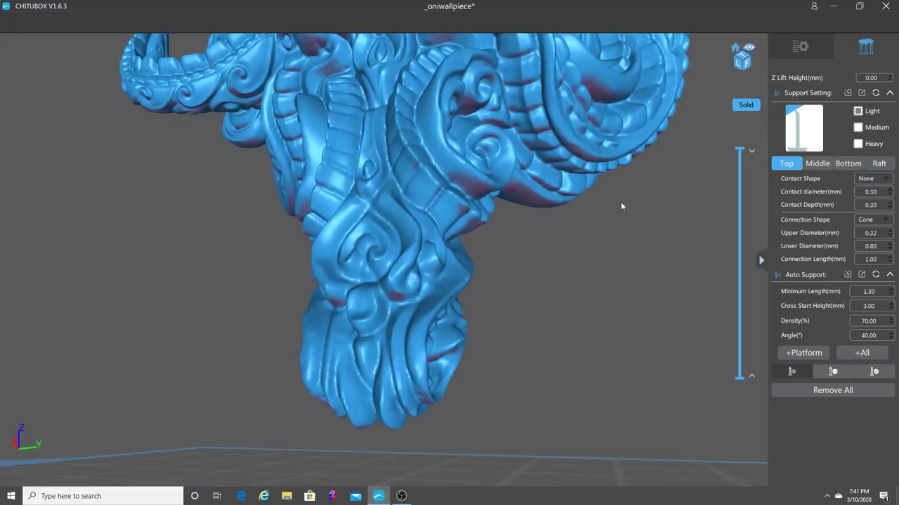
scroll(608, 203, "down", 3)
right_click_drag(608, 206, 612, 176)
scroll(614, 224, "down", 2)
scroll(621, 184, "up", 2)
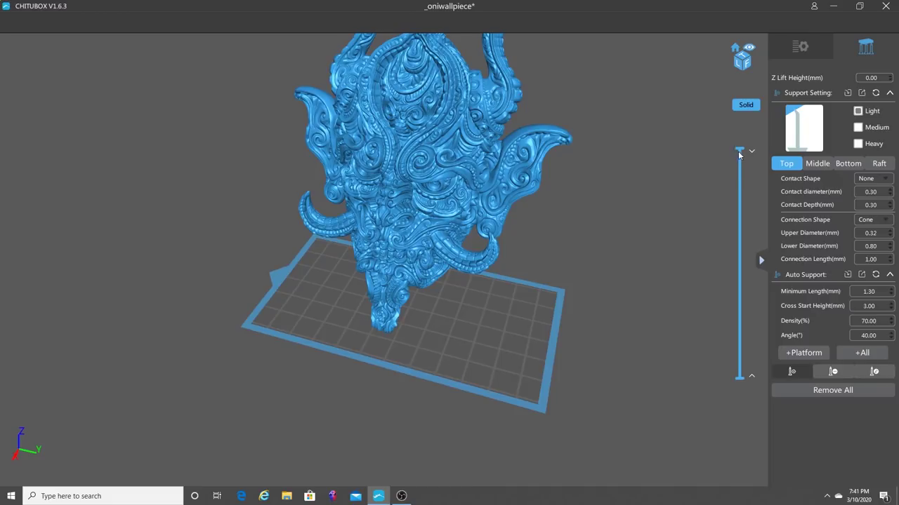
Lower the layer view to about 5.4 mm and place a light support on each of the chin's two lowest tips
left_click_drag(740, 152, 719, 371)
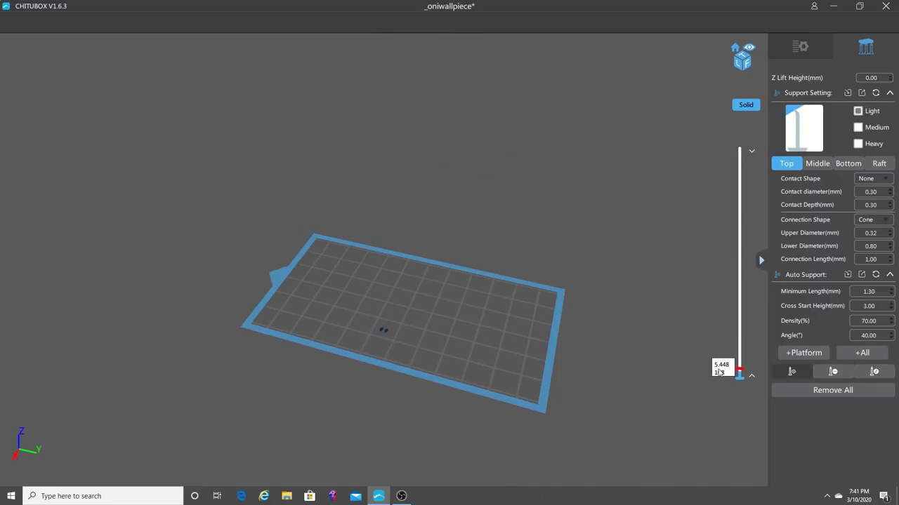
scroll(503, 152, "up", 8)
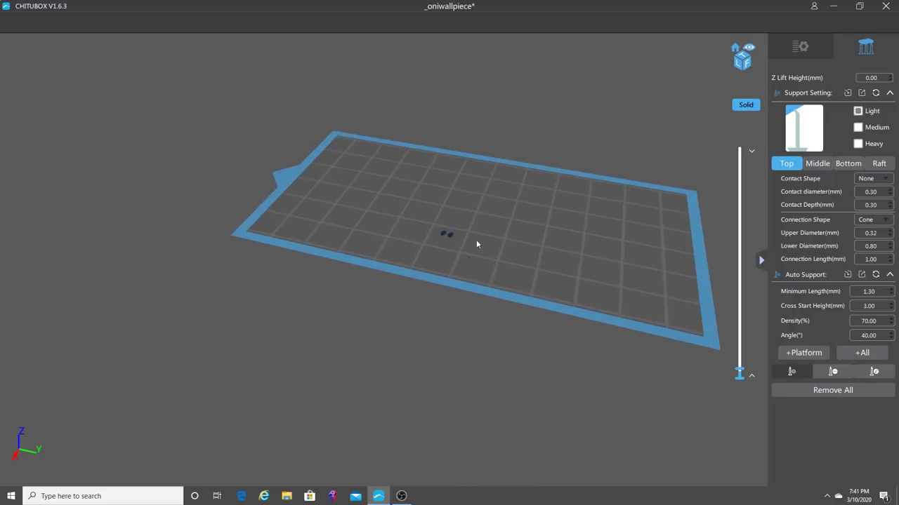
left_click_drag(546, 229, 515, 254)
left_click_drag(568, 221, 510, 190)
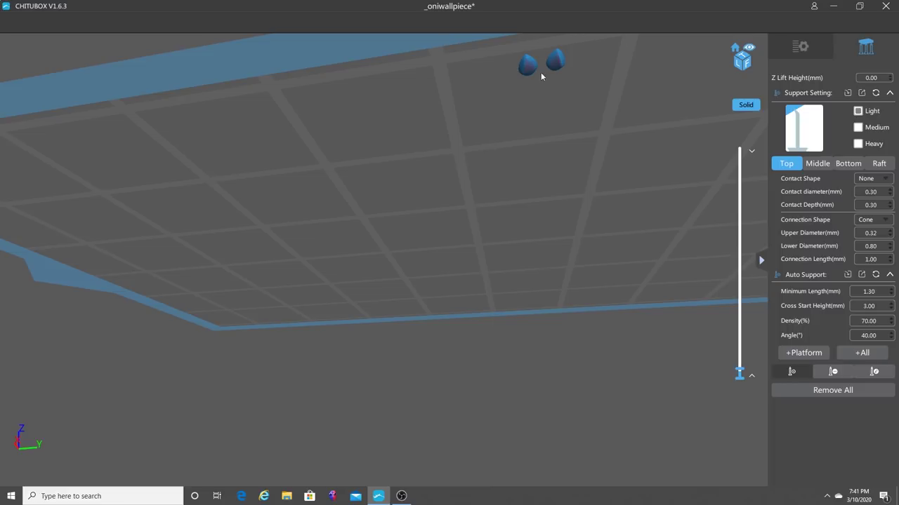
left_click_drag(551, 78, 537, 62)
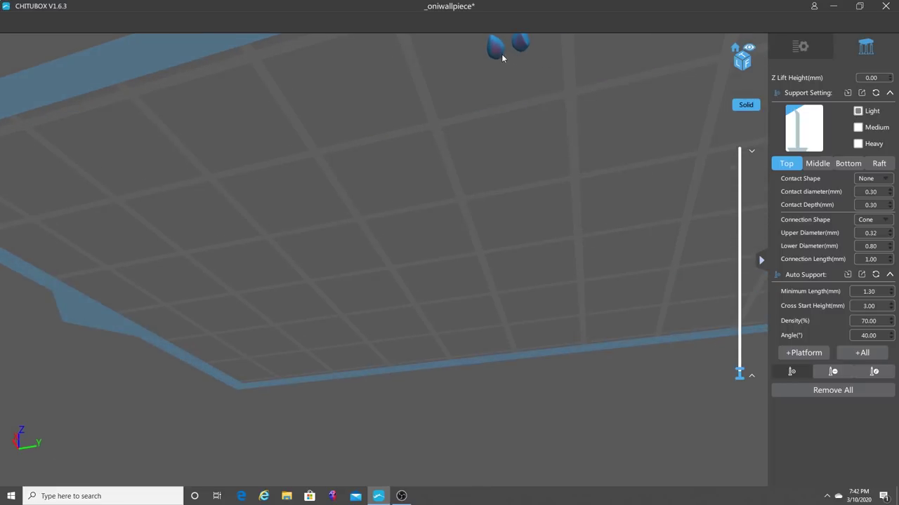
left_click_drag(559, 78, 447, 269)
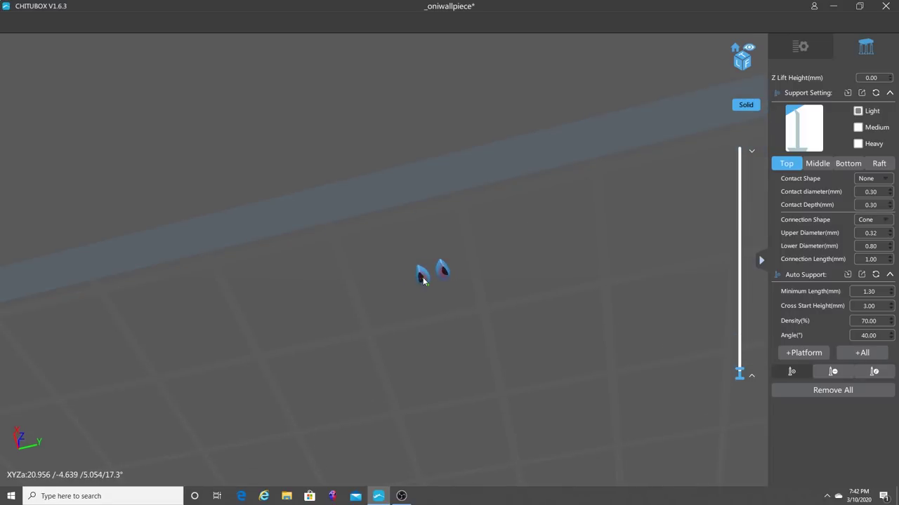
left_click(423, 280)
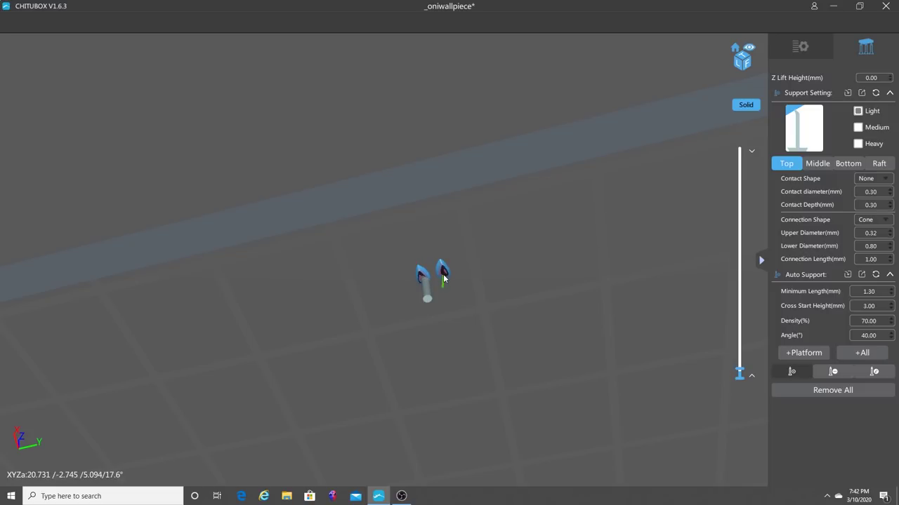
left_click(444, 271)
Step through the layers between about 5.7 and 6.0 mm to find where new islands start beside the two supported tips
left_click_drag(464, 273, 668, 325)
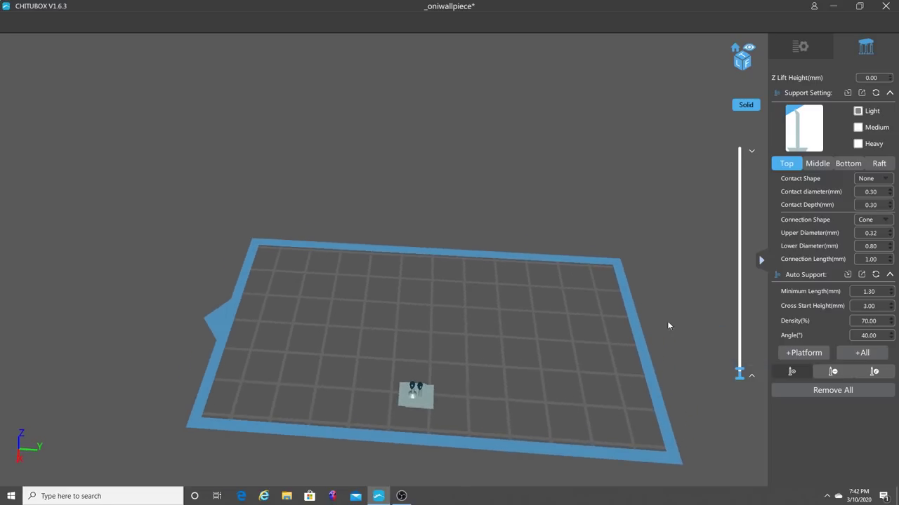
left_click(739, 372)
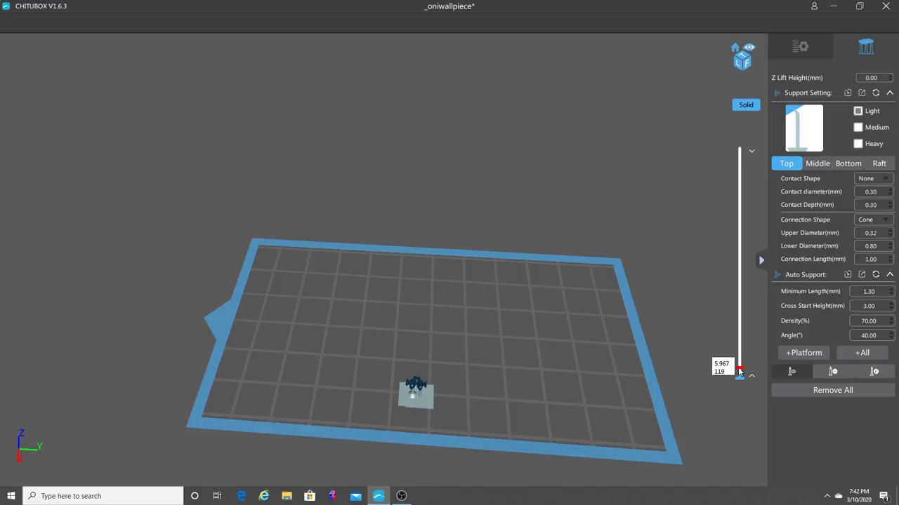
left_click_drag(561, 360, 538, 198)
scroll(536, 260, "up", 3)
left_click_drag(535, 260, 613, 309)
key("Down")
key("Down")
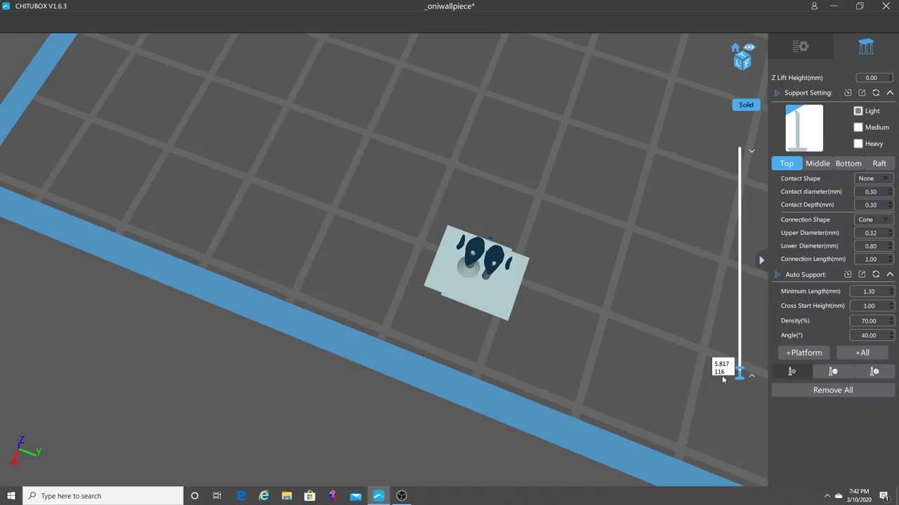
key("Down")
key("Down")
key("Down")
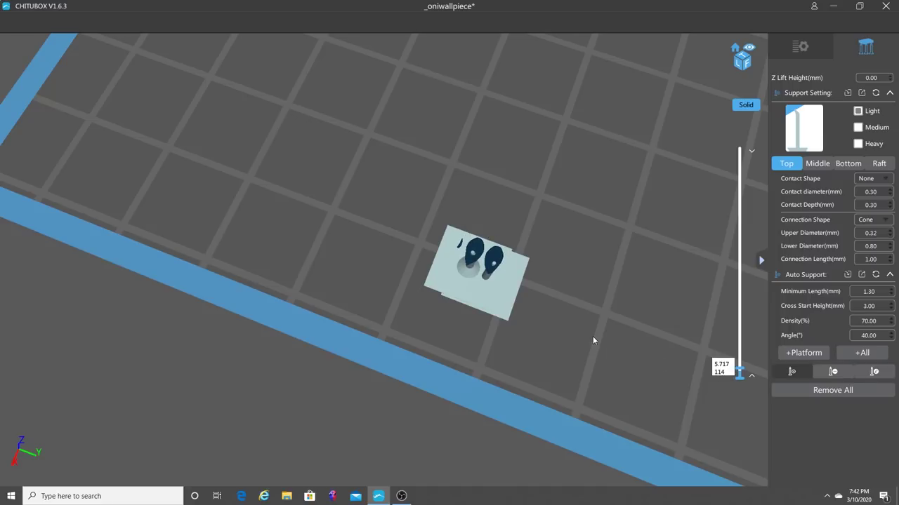
key("Up")
key("Up")
Place light supports under the three small new islands around the two supported tips
right_click_drag(587, 309, 549, 271)
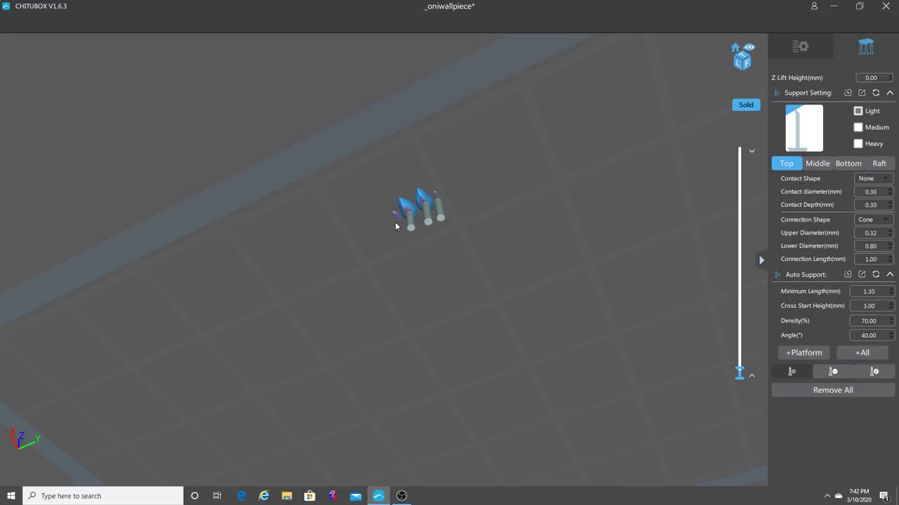
right_click_drag(398, 219, 386, 308)
scroll(386, 307, "up", 3)
scroll(386, 307, "up", 2)
right_click_drag(321, 280, 563, 320)
scroll(552, 302, "down", 3)
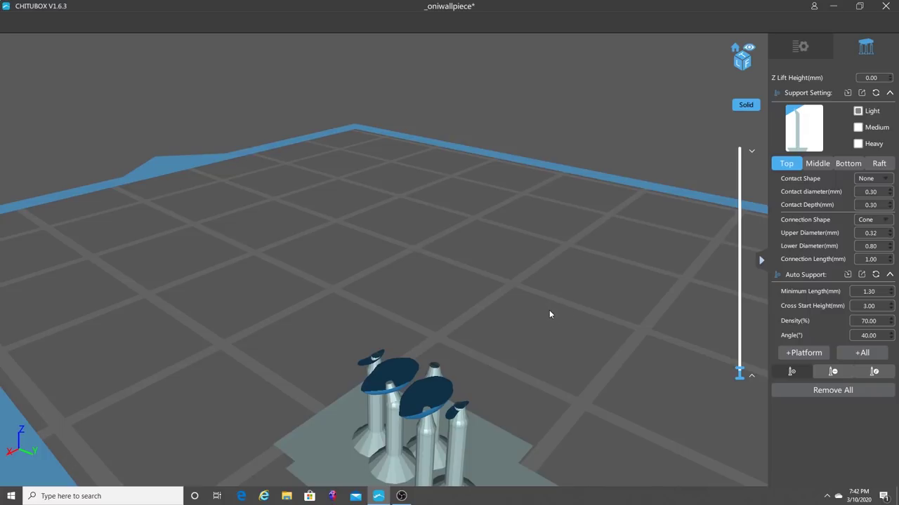
Raise the layer view to about 6.4 mm and add light supports for the new island beside the supported chin tips
key("Up")
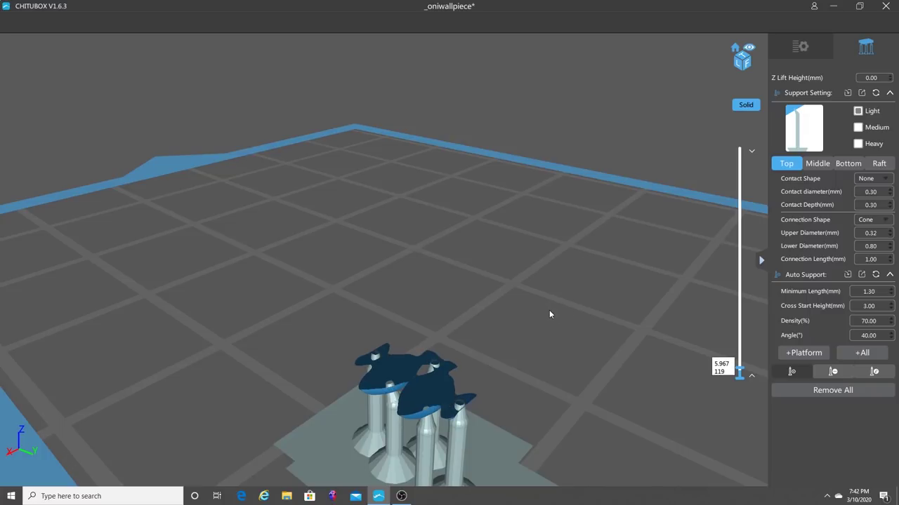
key("Up")
key("Up")
key("Up")
key("Up")
key("Up")
key("Up")
key("Up")
key("Up")
key("Up")
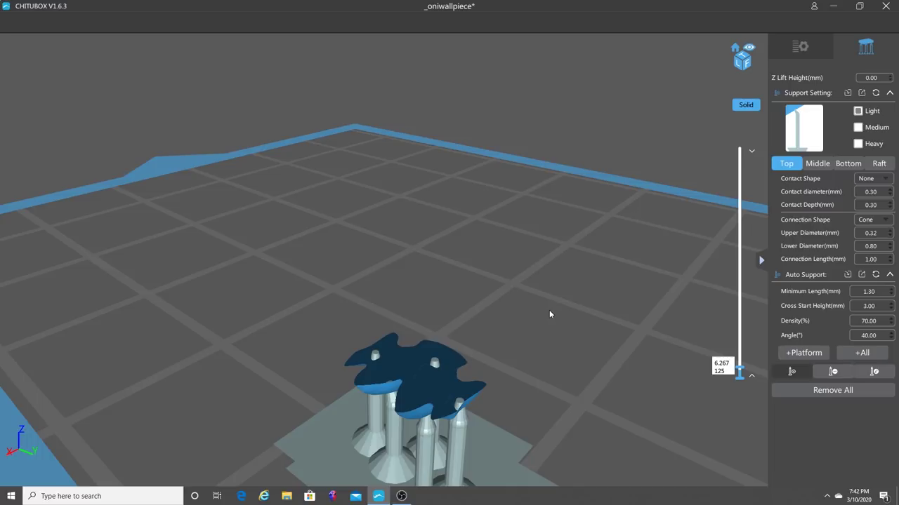
key("Down")
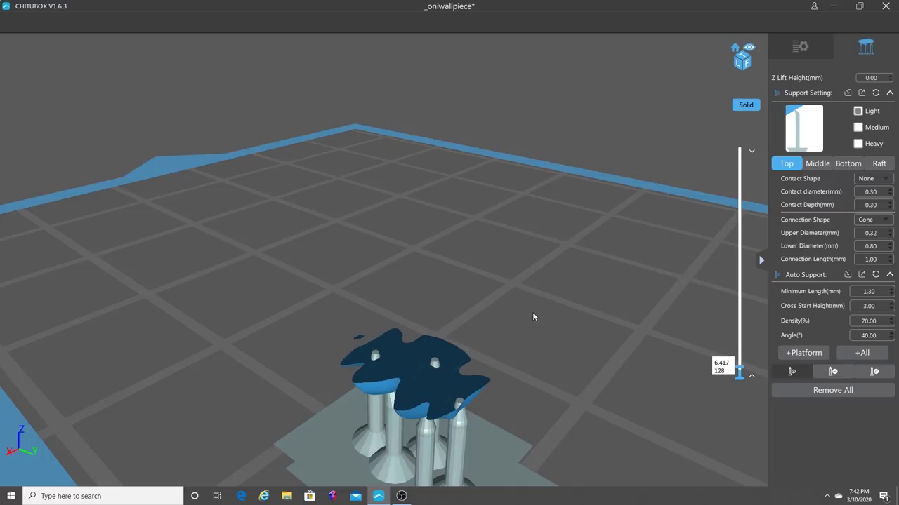
key("Down")
key("Up")
key("Up")
right_click_drag(520, 418, 551, 377)
right_click_drag(554, 159, 528, 115)
right_click_drag(452, 118, 540, 238)
Step up through the layers from about 6.4 to 8.5 mm, checking the chin for new unsupported islands
key("Up")
key("Up")
key("Up")
key("Up")
key("Up")
key("Up")
key("Up")
key("Up")
key("Up")
key("Up")
key("Up")
key("Up")
key("Up")
key("Up")
key("Up")
key("Up")
key("Up")
key("Up")
key("Up")
key("Up")
key("Up")
key("Up")
key("Up")
key("Up")
key("Up")
key("Up")
key("Up")
key("Up")
key("Up")
key("Up")
key("Up")
key("Up")
key("Up")
key("Up")
key("Up")
key("Up")
key("Up")
key("Up")
key("Up")
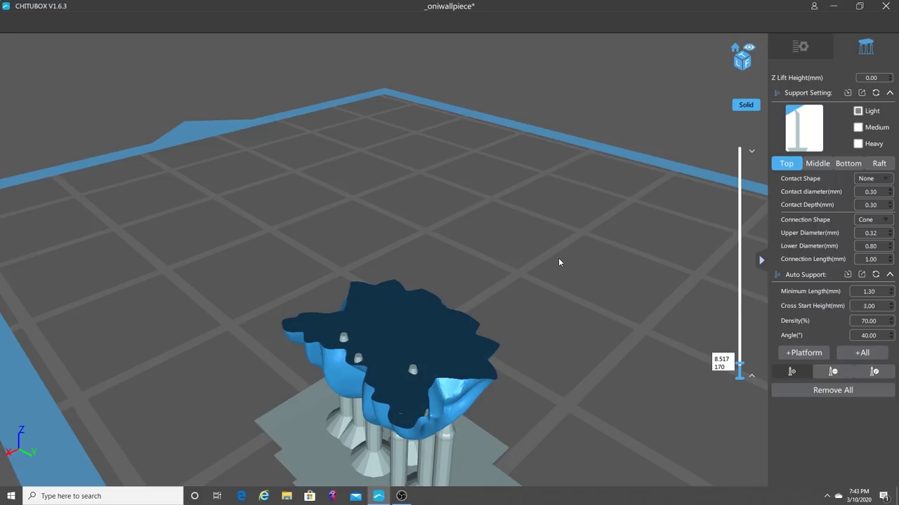
Examine the layers between about 8.5 and 12.8 mm for islands starting around the edge of the beard
left_click_drag(557, 259, 551, 276)
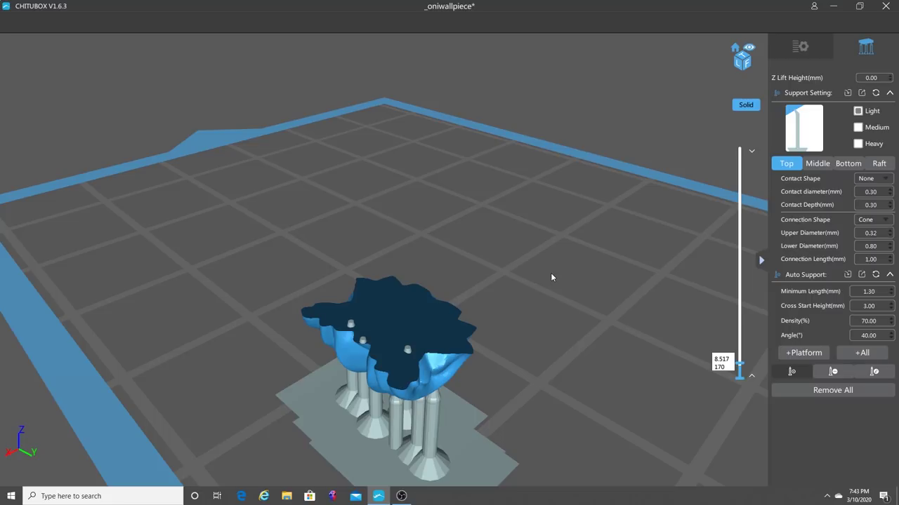
key("Up")
key("Up")
key("Up")
key("Up")
key("Up")
key("Up")
key("Up")
key("Up")
key("Up")
key("Up")
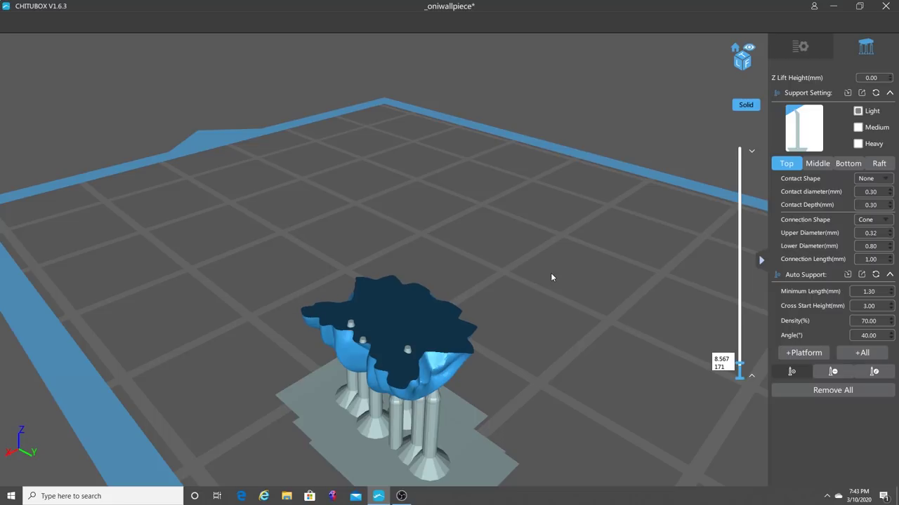
key("Up")
key("Up")
key("Up")
key("Up")
key("Up")
key("Up")
key("Up")
key("Up")
key("Up")
key("Up")
key("Up")
key("Up")
key("Up")
key("Up")
key("Up")
key("Up")
key("Up")
key("Up")
key("Up")
key("Up")
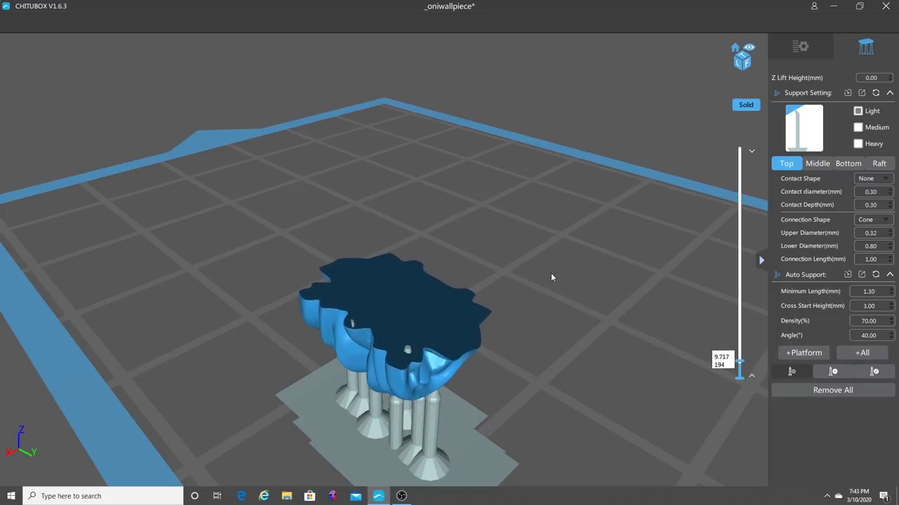
key("Up")
key("Up")
key("Up")
key("Up")
key("Up")
key("Up")
key("Up")
key("Up")
key("Up")
key("Up")
key("Up")
key("Up")
key("Up")
key("Up")
key("Up")
key("Up")
key("Up")
key("Up")
key("Up")
key("Up")
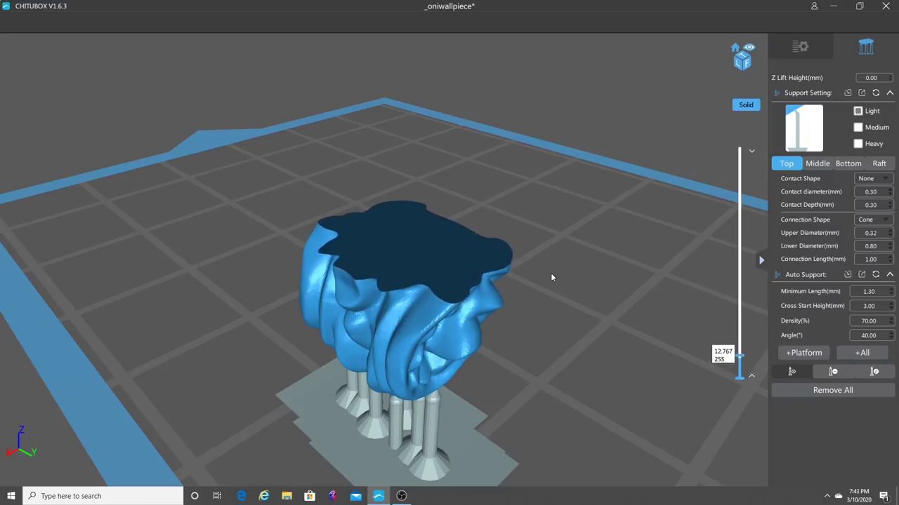
Step up through the layers from about 12.8 to 15.6 mm, checking the beard's outline for new unsupported islands
scroll(551, 277, "down", 2)
key("Up")
key("Up")
key("Up")
key("Up")
key("Up")
key("Up")
key("Up")
key("Up")
key("Up")
key("Up")
key("Up")
key("Up")
key("Up")
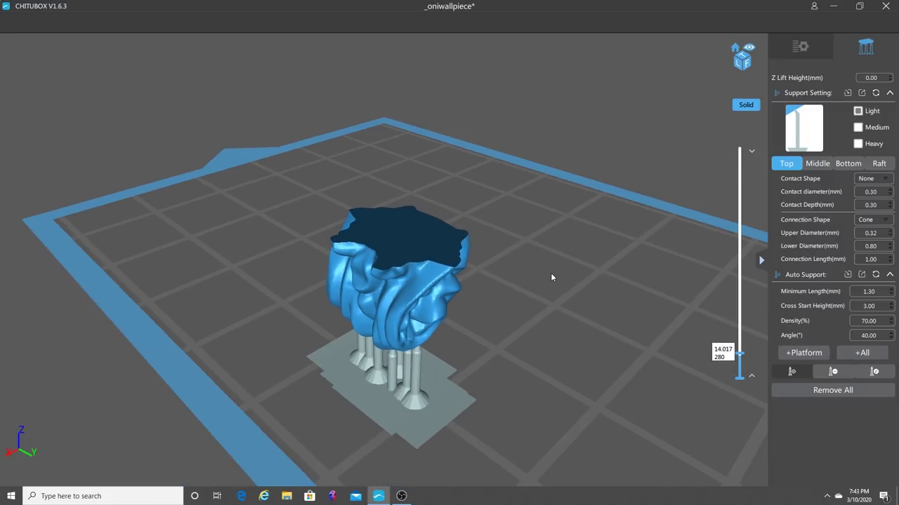
key("Up")
key("Up")
key("Up")
key("Up")
key("Up")
key("Up")
key("Up")
key("Up")
key("Up")
key("Up")
key("Up")
key("Up")
key("Up")
key("Up")
key("Up")
key("Up")
key("Up")
key("Up")
key("Up")
key("Up")
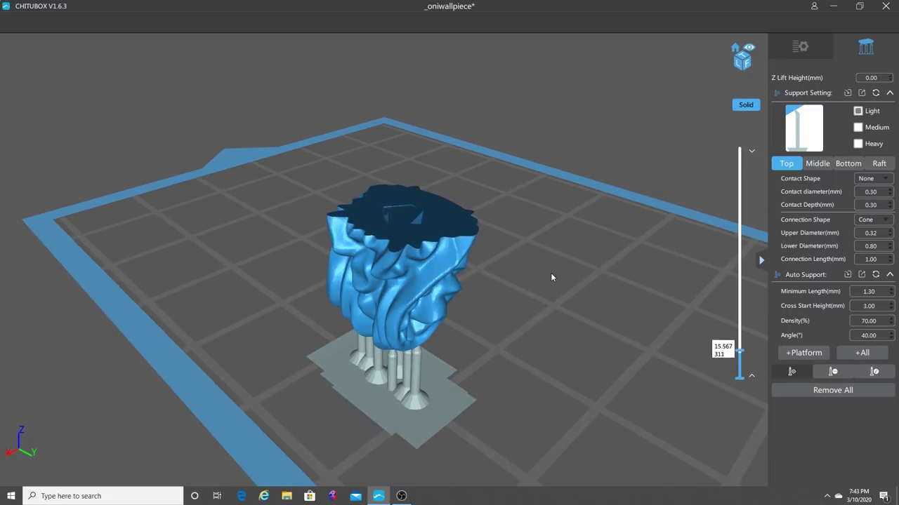
Examine the layers between about 15.6 and 20.5 mm for new islands, including the overhangs on the model's underside
key("Up")
key("Up")
key("Up")
key("Up")
key("Up")
key("Up")
key("Up")
key("Up")
key("Up")
key("Up")
key("Up")
key("Up")
key("Up")
key("Up")
key("Up")
key("Up")
key("Up")
key("Up")
key("Up")
key("Up")
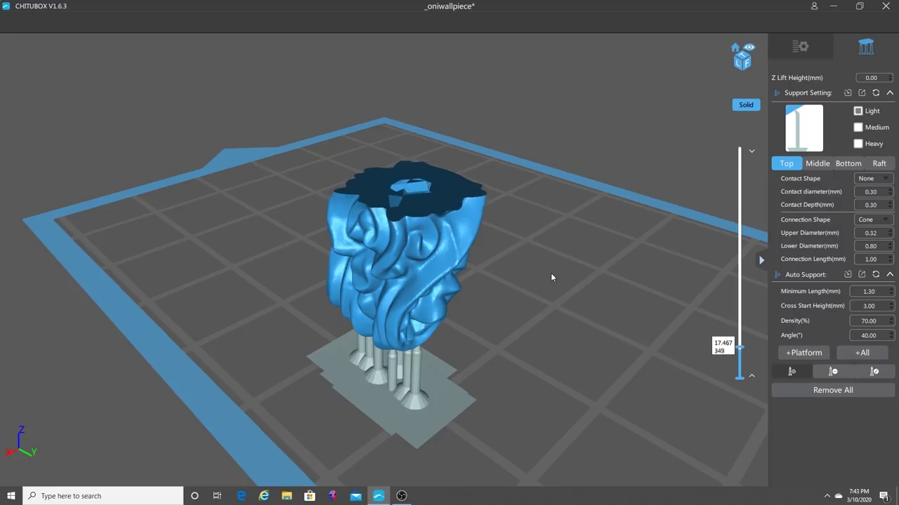
key("Up")
key("Up")
key("Up")
key("Up")
key("Up")
key("Up")
key("Up")
key("Up")
key("Up")
key("Up")
key("Up")
key("Up")
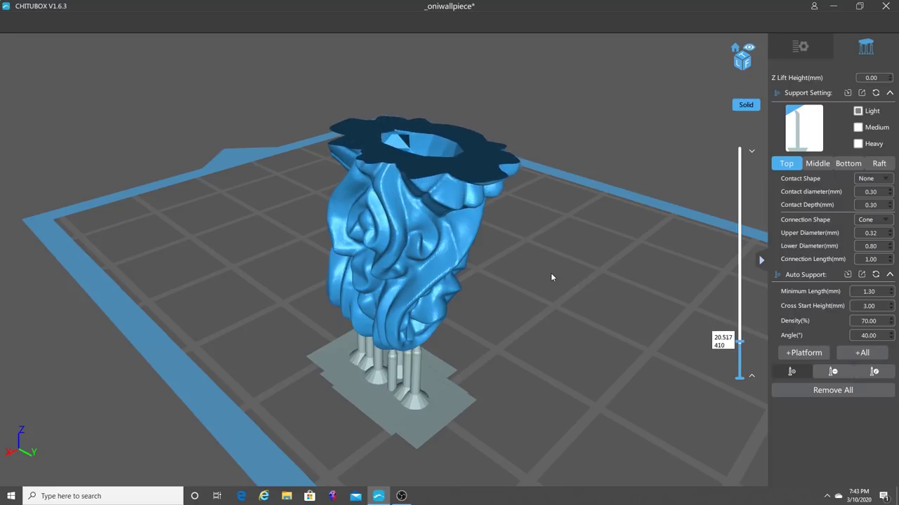
scroll(550, 277, "down", 3)
left_click_drag(569, 247, 559, 175)
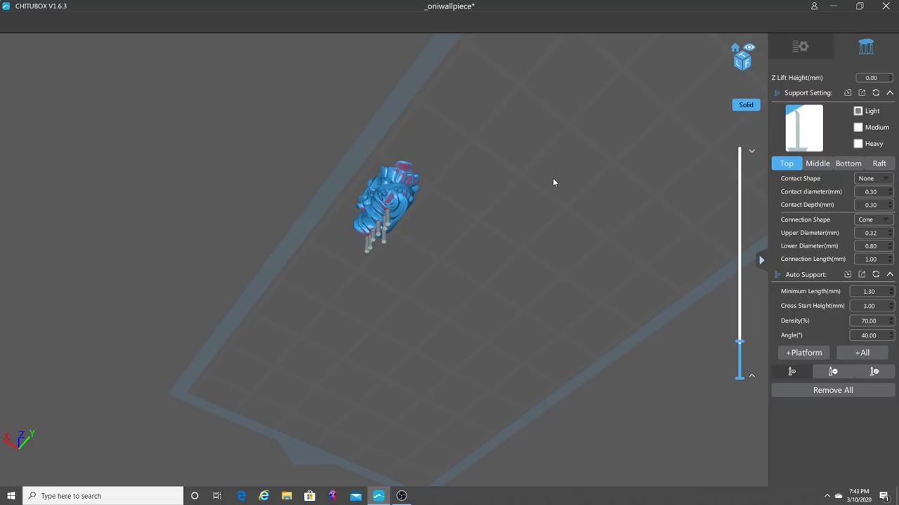
scroll(433, 187, "up", 5)
left_click_drag(433, 188, 427, 121)
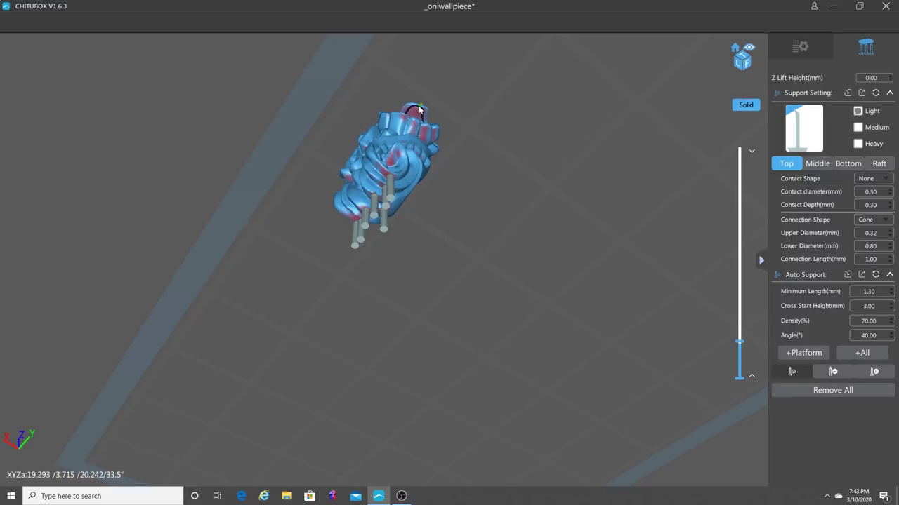
Go back down through the layers from about 20.5 to 14.9 mm to recheck the outer edge from above
left_click_drag(472, 138, 553, 253)
key("Down")
key("Down")
key("Down")
key("Down")
key("Down")
key("Down")
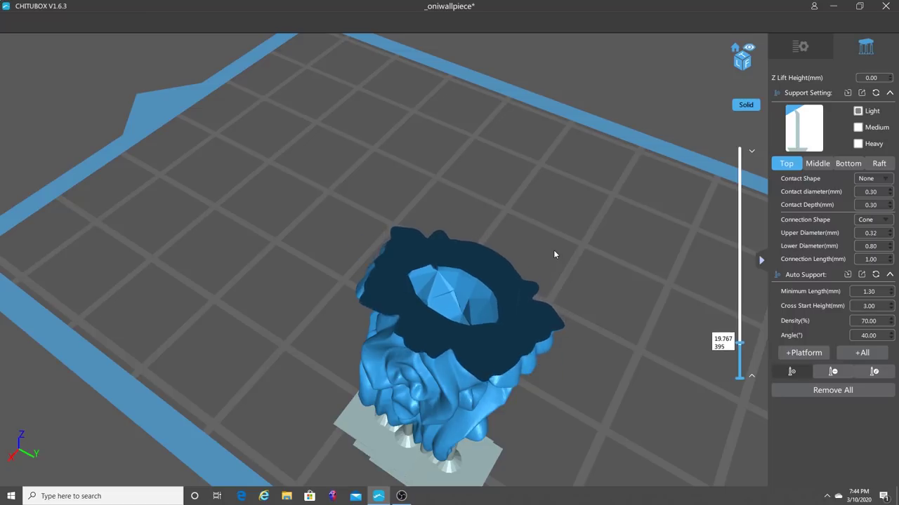
key("Down")
key("Down")
key("Down")
key("Down")
key("Down")
key("Down")
key("Down")
key("Down")
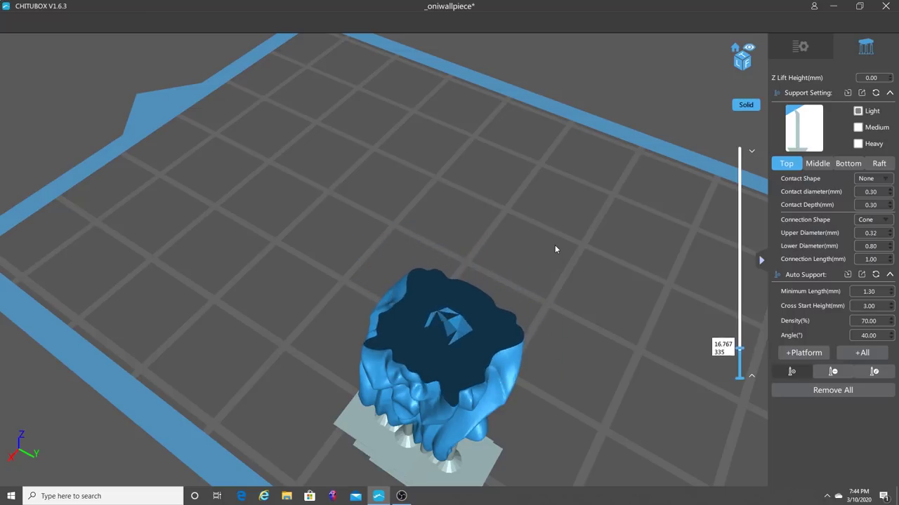
key("Up")
key("Up")
key("Up")
key("Up")
key("Up")
key("Up")
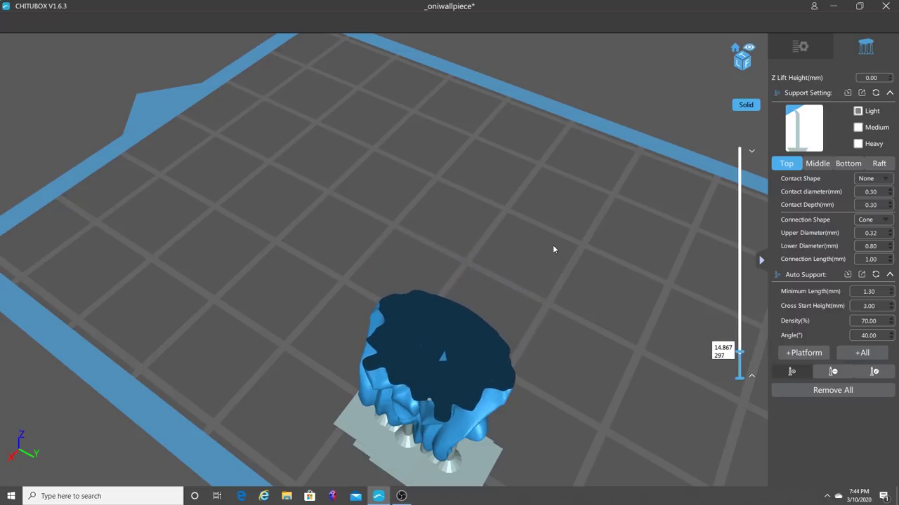
Step up again from about 14.9 to 22.9 mm, looking for detached areas around the model
key("Up")
key("Up")
key("Up")
key("Up")
key("Up")
key("Up")
key("Up")
key("Up")
key("Up")
key("Up")
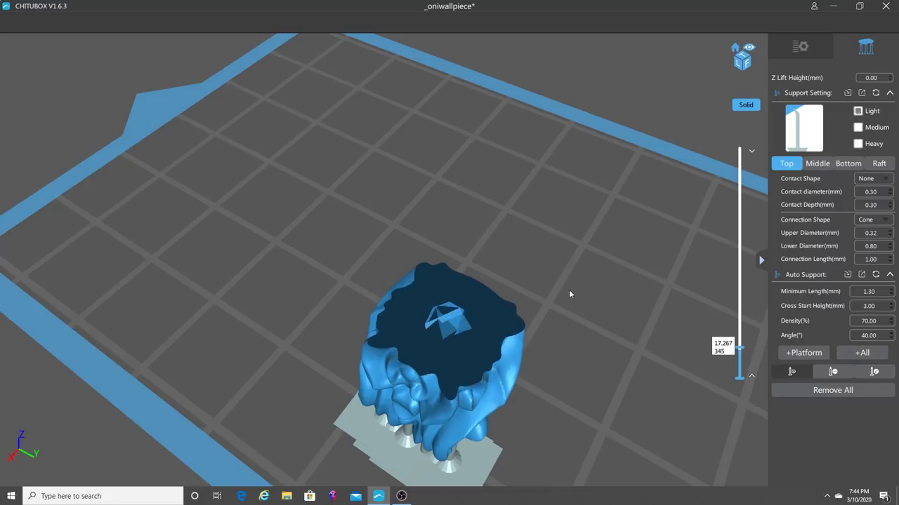
key("Up")
key("Up")
key("Up")
key("Up")
key("Up")
key("Up")
key("Up")
key("Up")
key("Up")
key("Up")
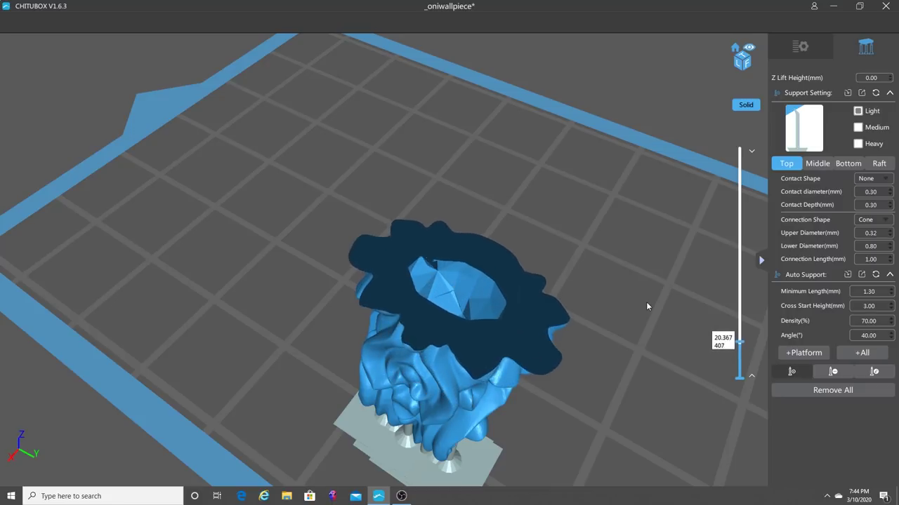
key("Up")
key("Up")
key("Up")
key("Up")
key("Up")
key("Up")
key("Up")
key("Up")
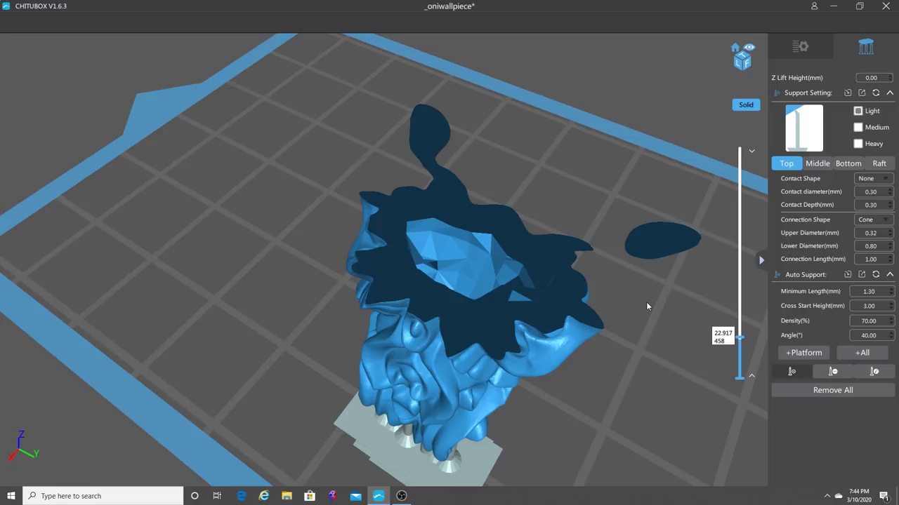
Add a light support under each of the two protruding arms that begin as separate islands at about 22.6 mm
key("Down")
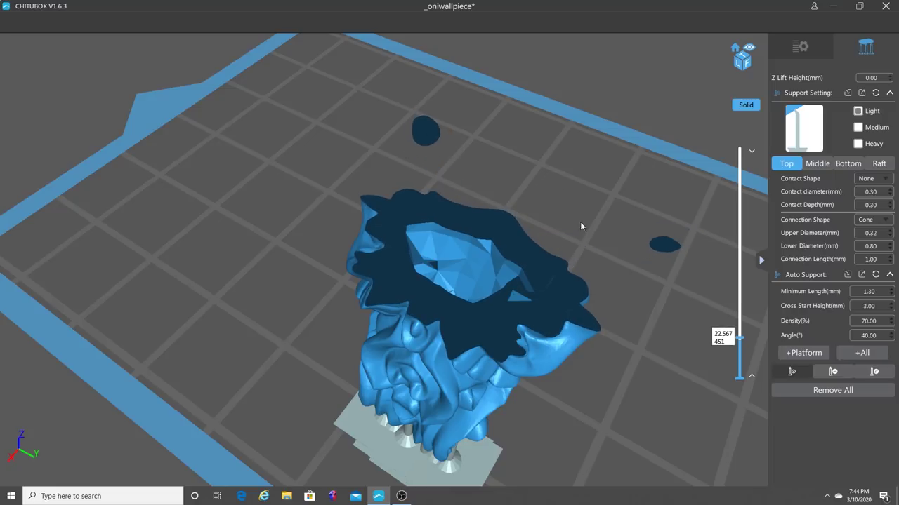
left_click_drag(671, 273, 568, 205)
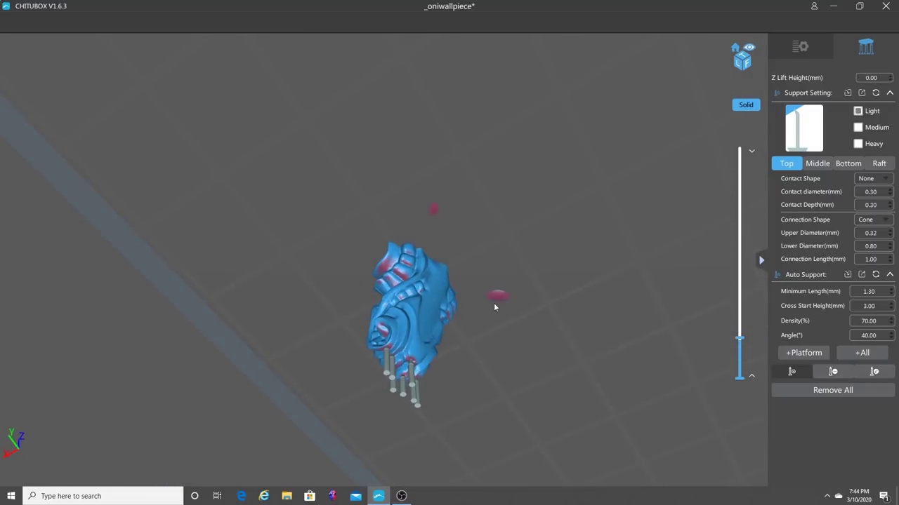
key("Up")
key("Up")
key("Up")
key("Up")
key("Up")
key("Up")
key("Up")
key("Up")
key("Up")
key("Up")
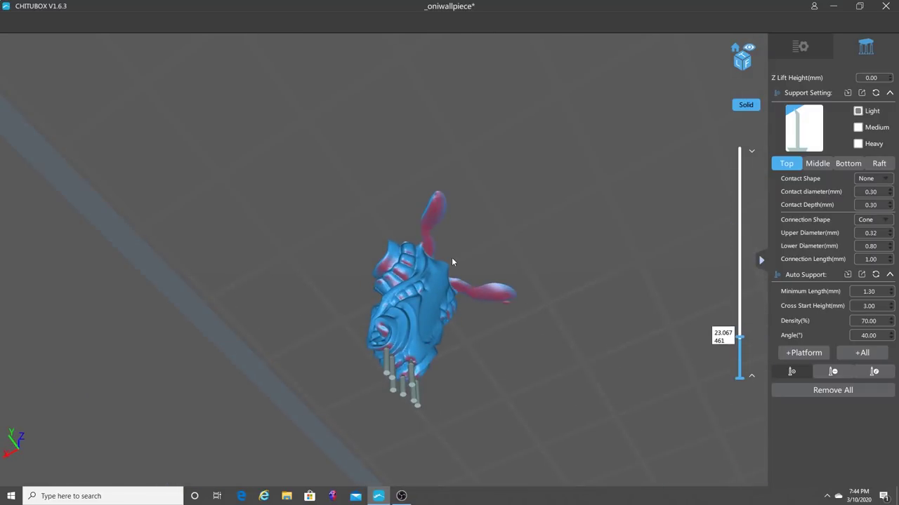
left_click(435, 210)
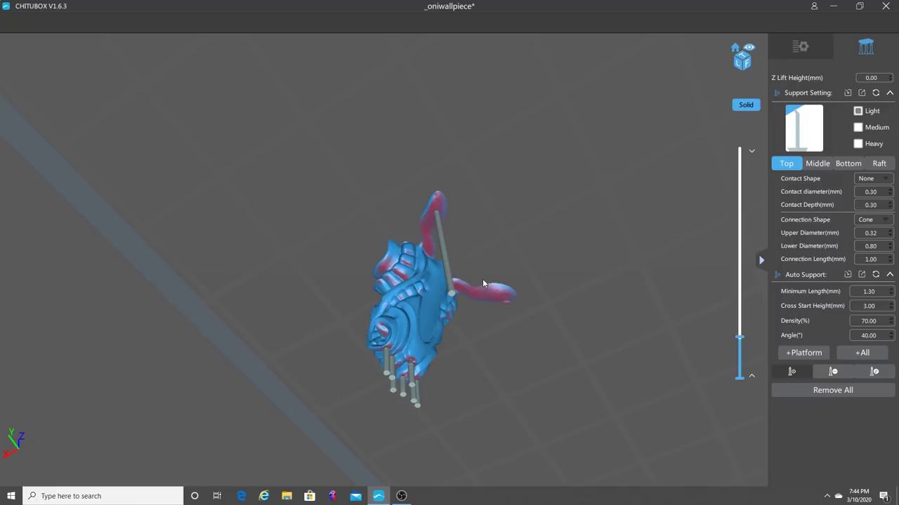
left_click_drag(536, 317, 526, 314)
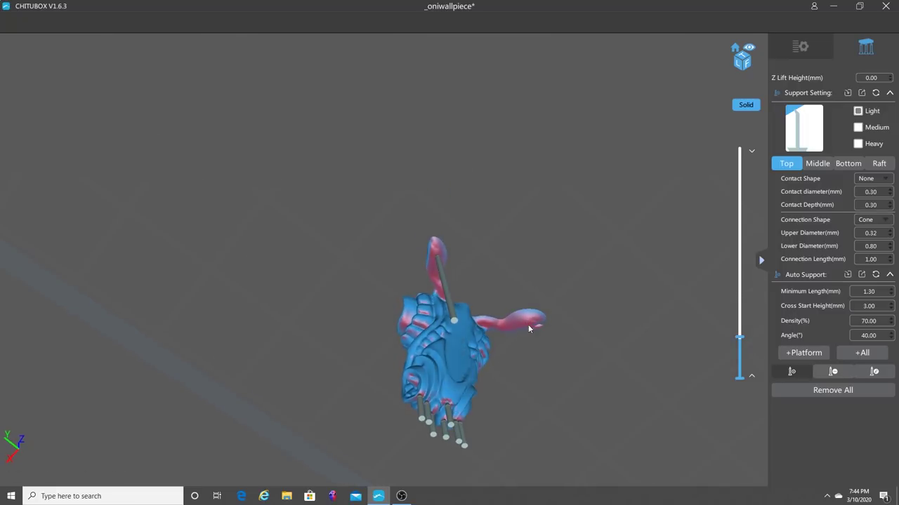
left_click(530, 322)
left_click_drag(536, 331, 663, 468)
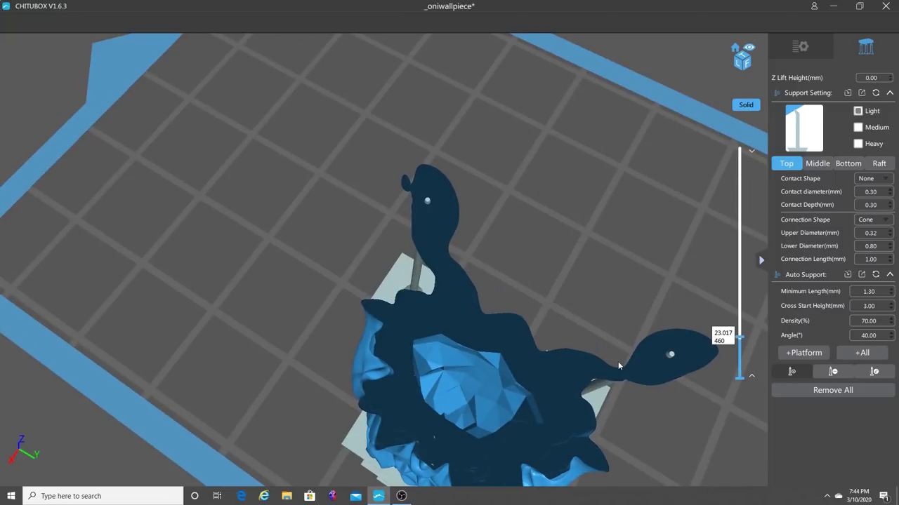
Add light supports under the small new islands beside the protruding arms' outer ends at about 23.2 mm
left_click_drag(583, 348, 571, 321)
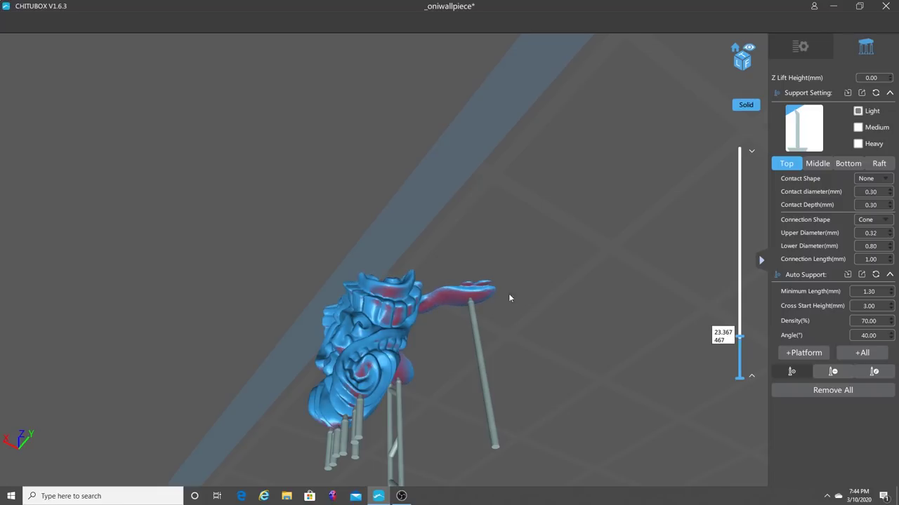
scroll(508, 294, "up", 3)
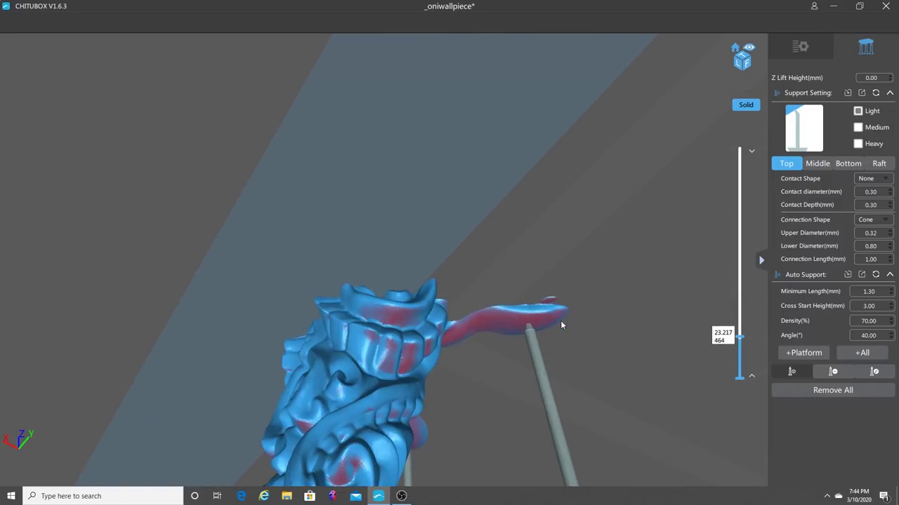
left_click(548, 305)
scroll(598, 317, "up", 3)
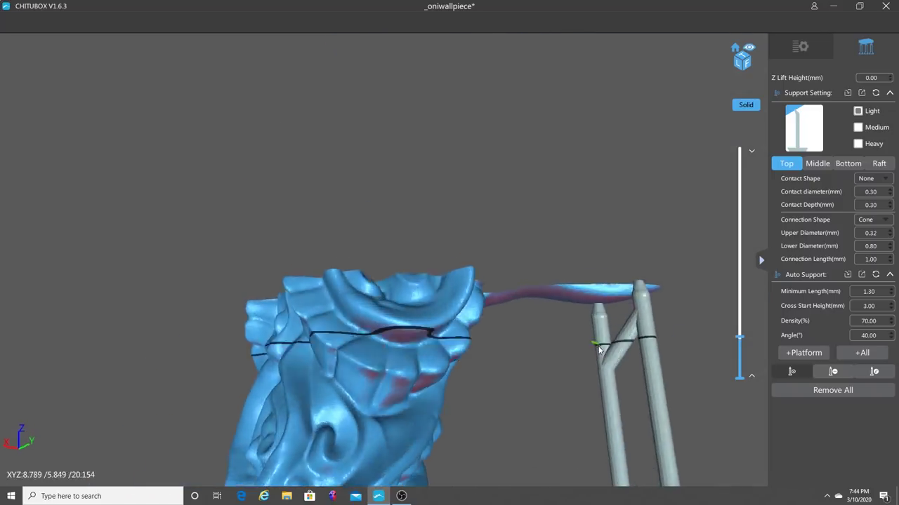
scroll(596, 358, "down", 6)
left_click_drag(596, 358, 616, 397)
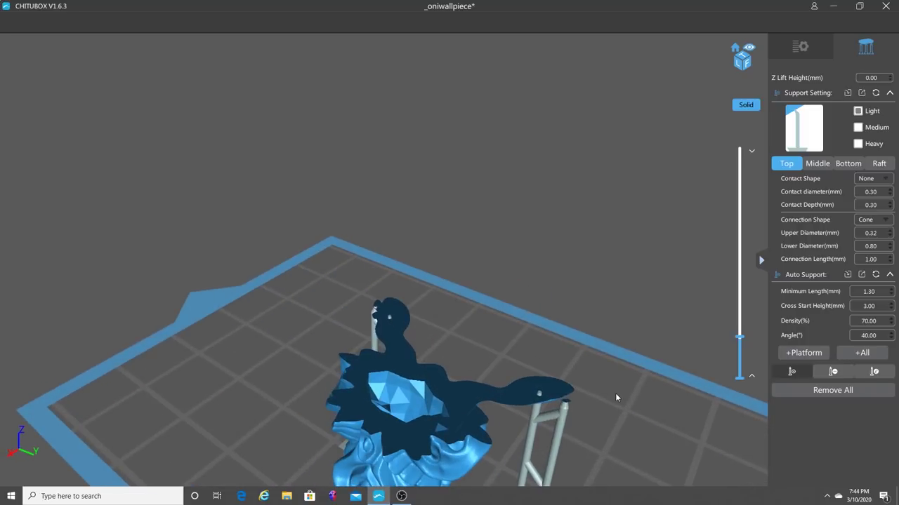
Step up through the layers to about 23.6 mm, checking that the small islands merge with the supported arms
key("Up")
key("Up")
key("Up")
key("Up")
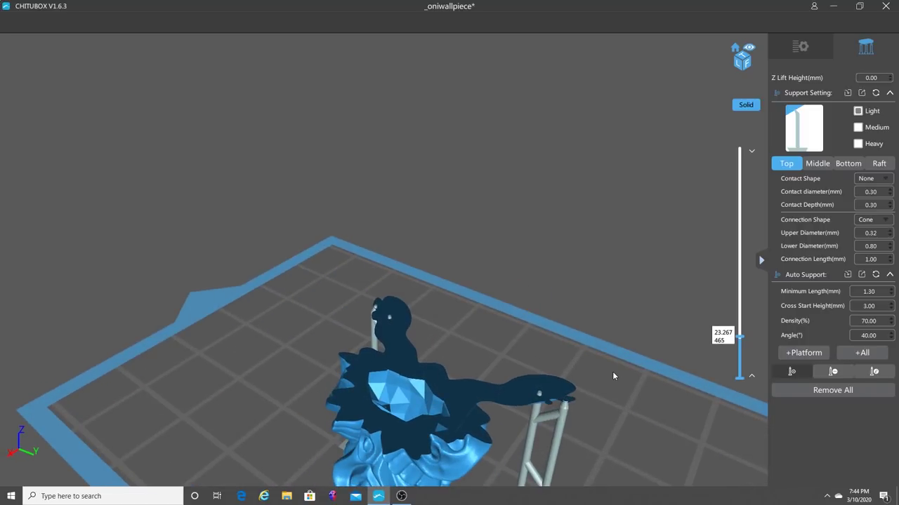
key("Up")
key("Up")
key("Up")
key("Up")
key("Up")
key("Up")
key("Up")
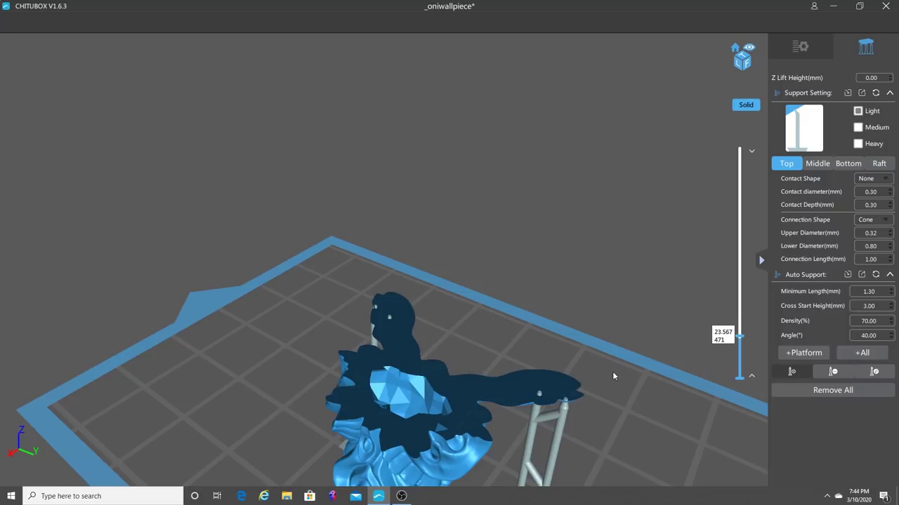
Step up through the layers from about 23.6 to 24.4 mm, looking for new islands around the two protruding arms
key("Up")
key("Up")
key("Up")
key("Up")
key("Up")
key("Up")
key("Up")
key("Up")
key("Up")
key("Up")
key("Up")
key("Up")
key("Up")
key("Up")
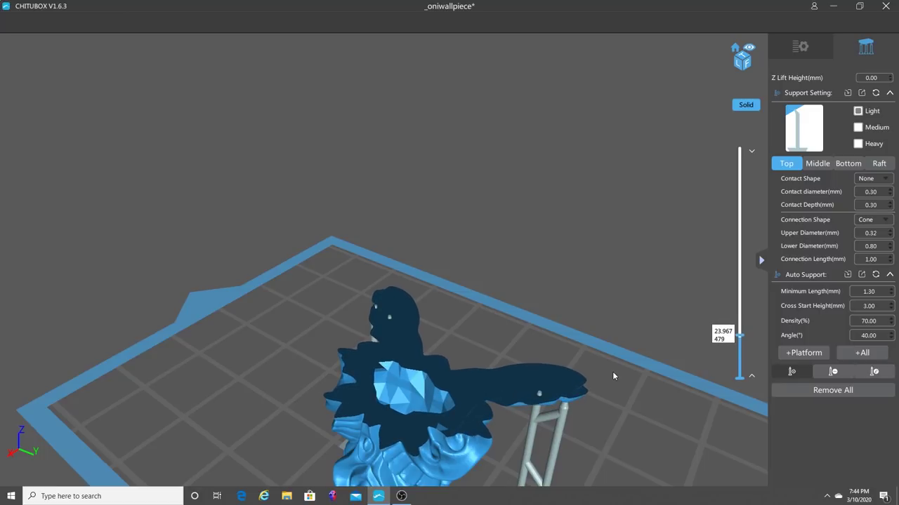
key("Down")
key("Down")
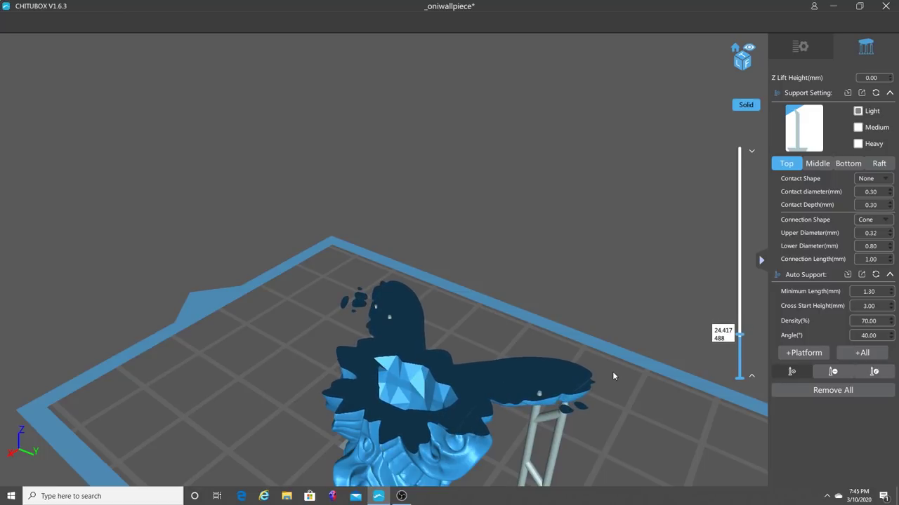
key("Down")
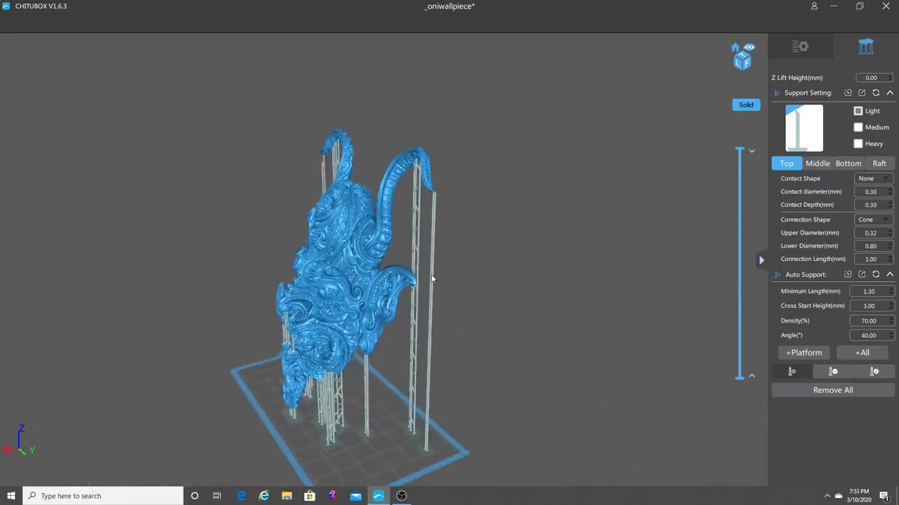
Launch Photon File Validator, check its maximized window, and minimize it to return to the supported model
right_click_drag(332, 273, 537, 273)
right_click_drag(474, 284, 567, 218)
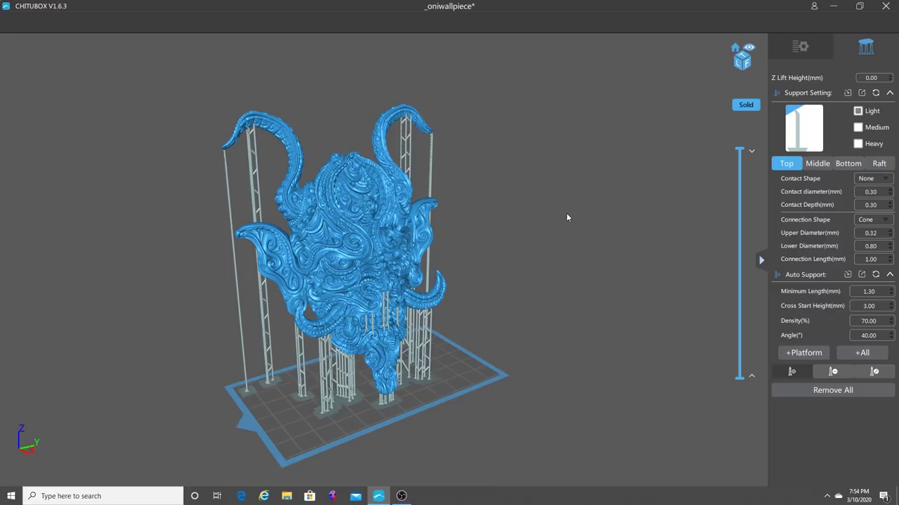
left_click(76, 496)
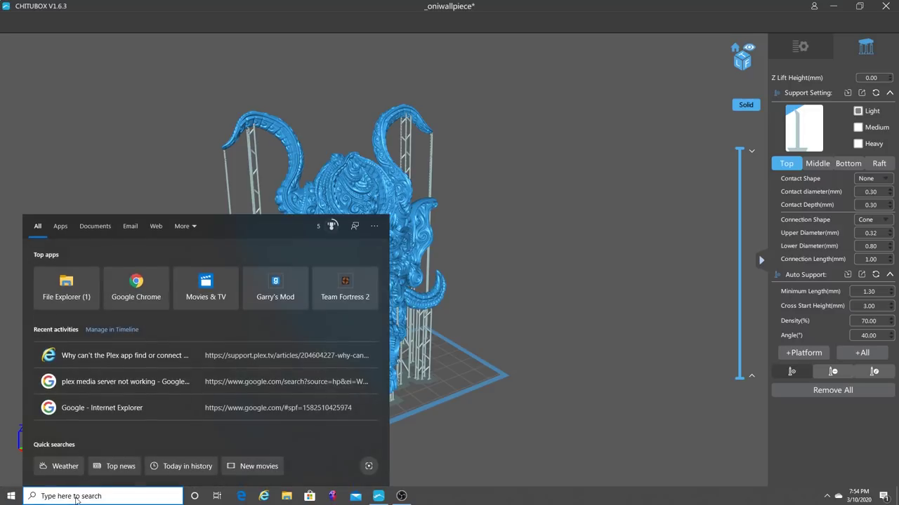
type("va")
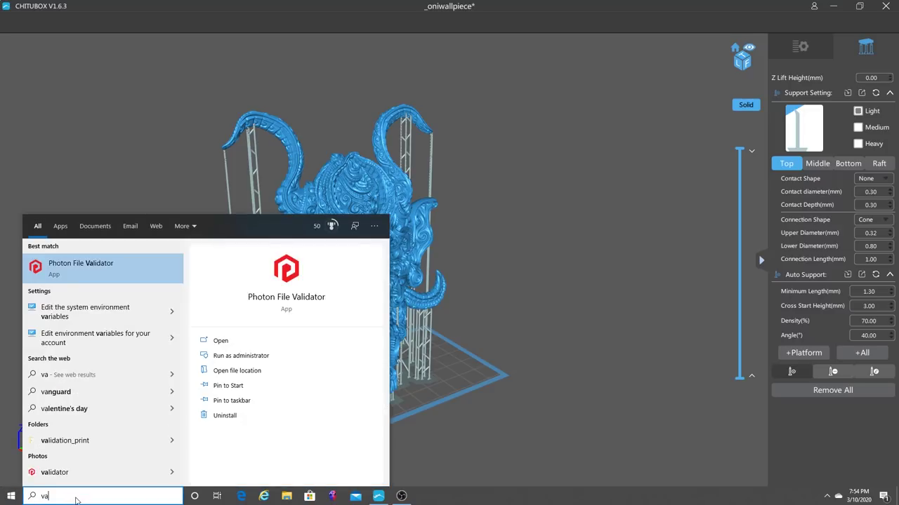
key("Return")
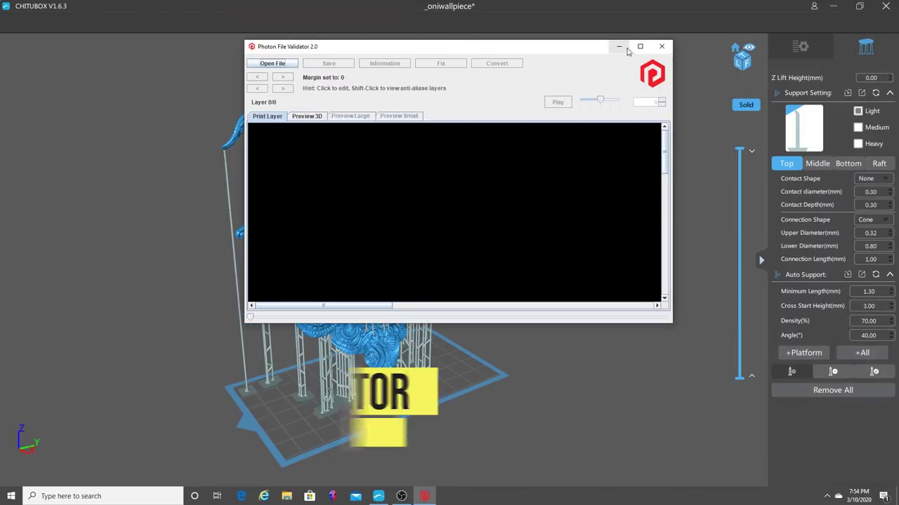
left_click(639, 47)
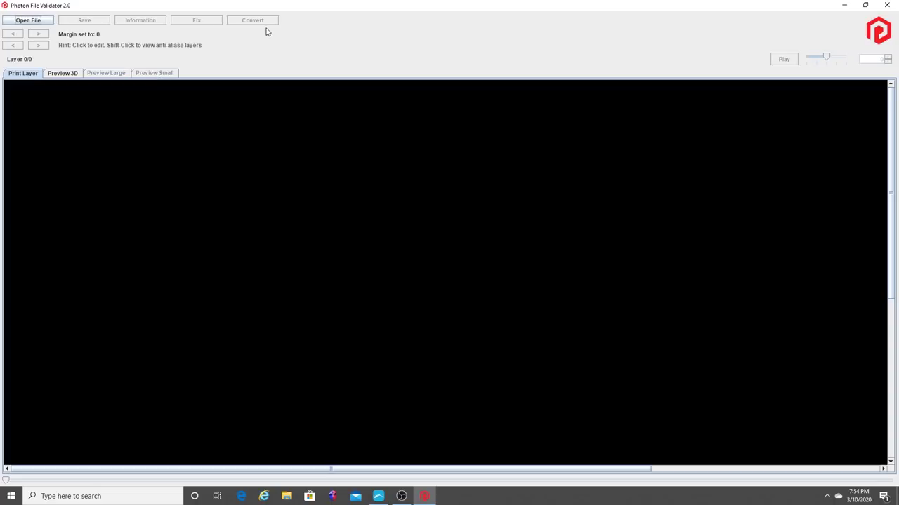
left_click(843, 5)
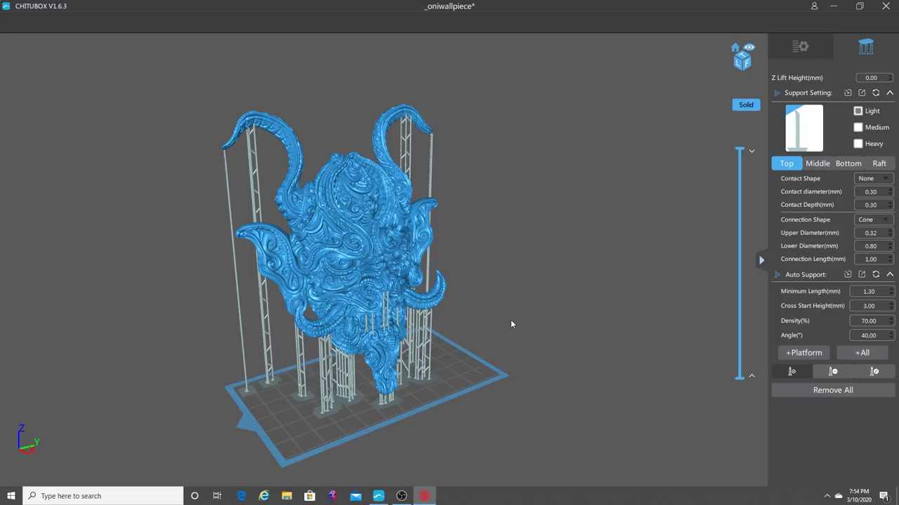
Check the ELEGOO MARS machine profile in the slicing settings and slice the supported model
left_click_drag(435, 250, 465, 228)
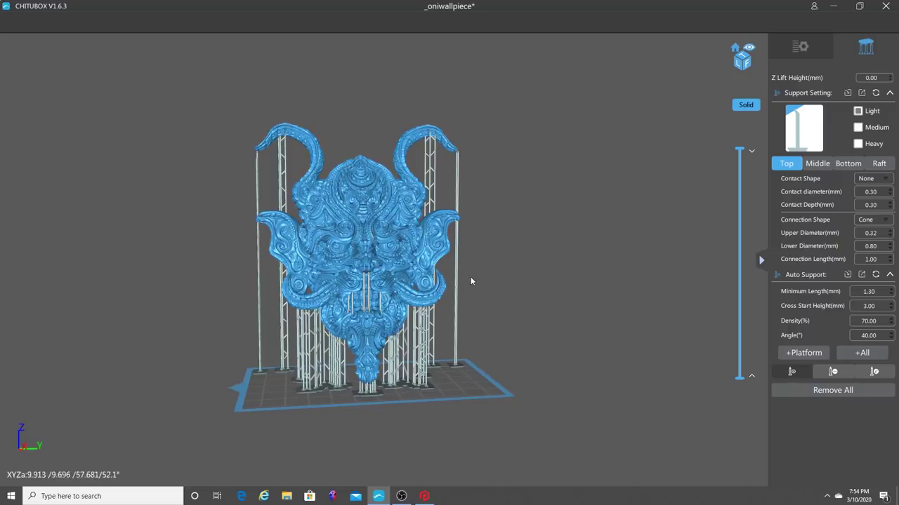
left_click(801, 53)
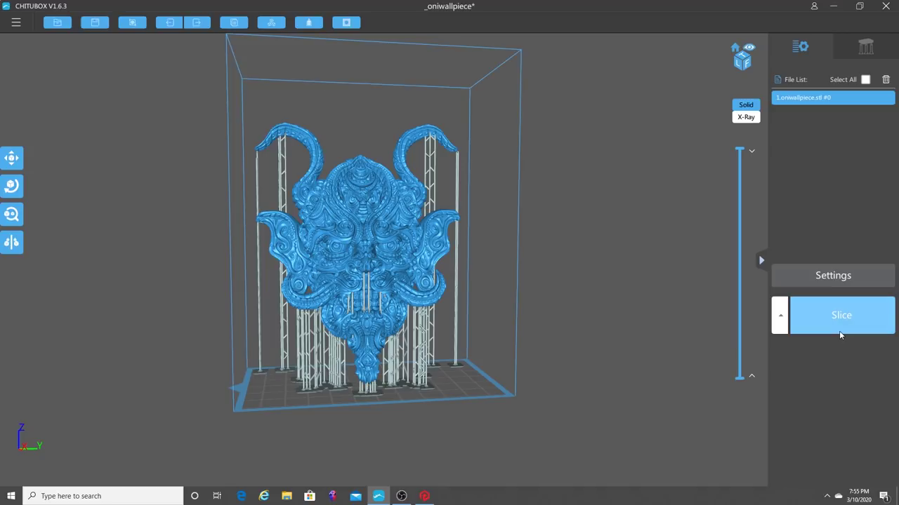
left_click_drag(658, 278, 798, 283)
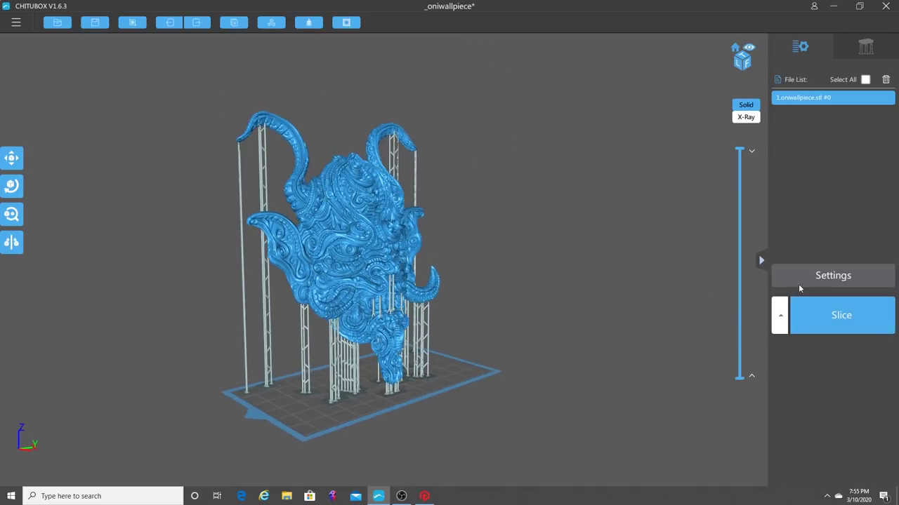
left_click(804, 280)
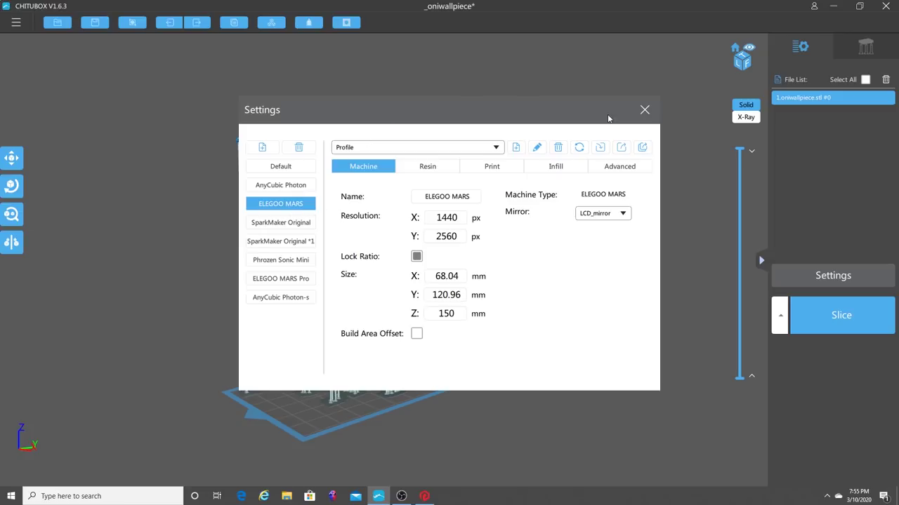
left_click(645, 109)
left_click(840, 321)
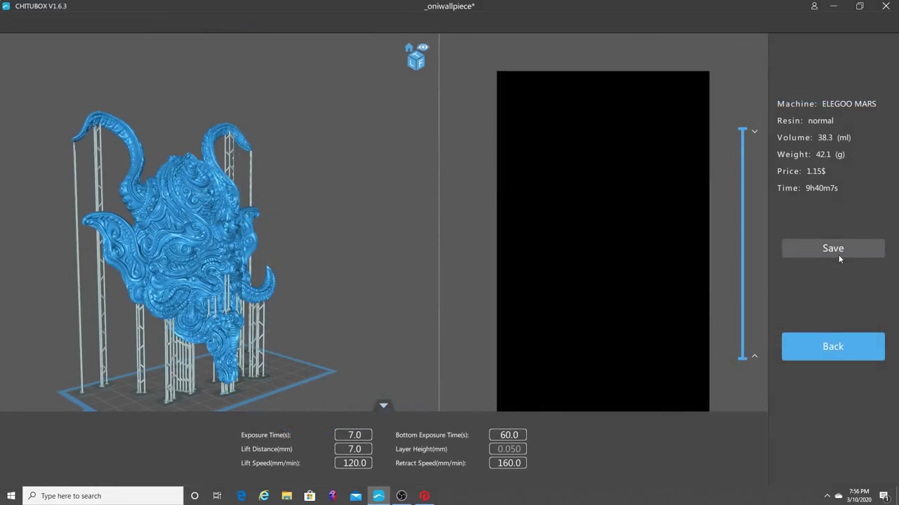
Save the sliced model to the Desktop as OniTest in the CHITUBOX slicer (.cbddlp) format
left_click(833, 248)
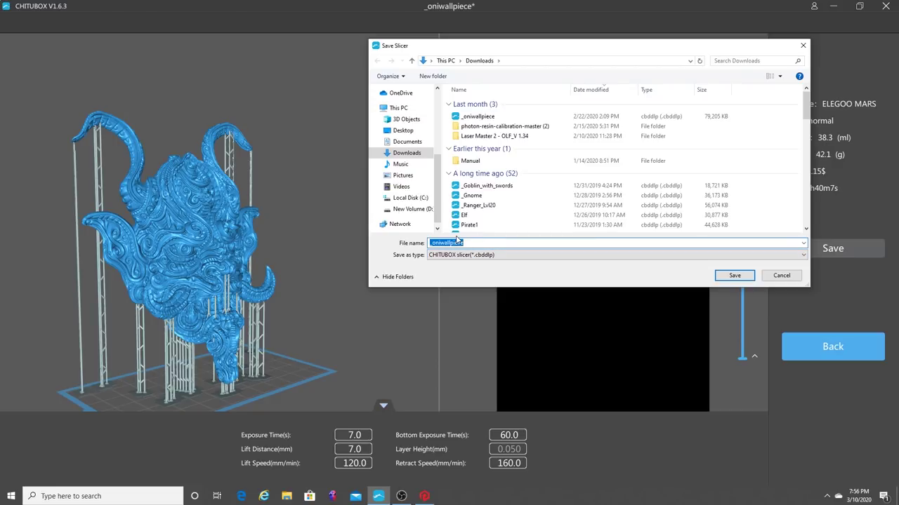
type("Oni")
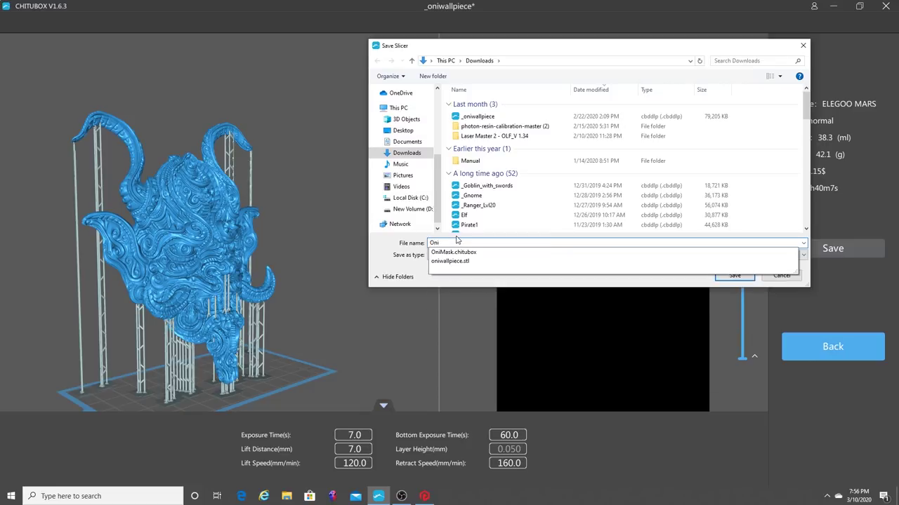
type("Test")
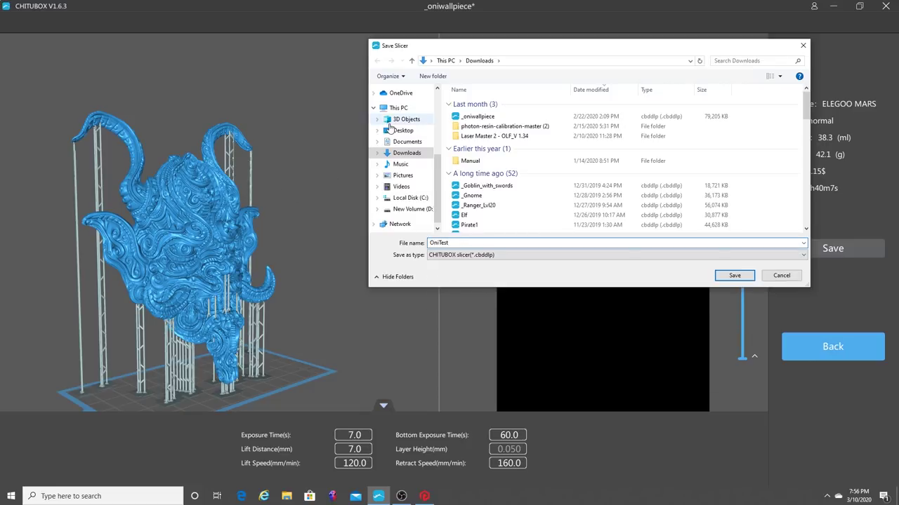
scroll(407, 106, "up", 4)
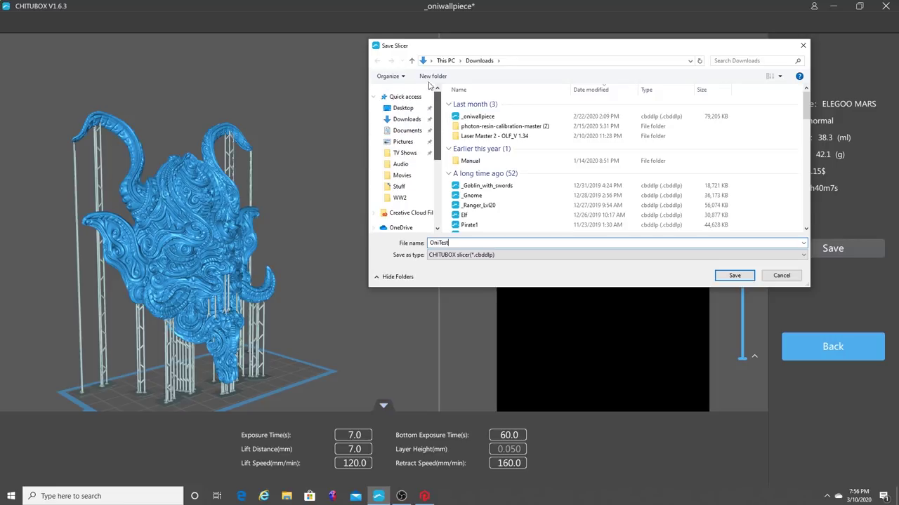
left_click(419, 112)
left_click(736, 275)
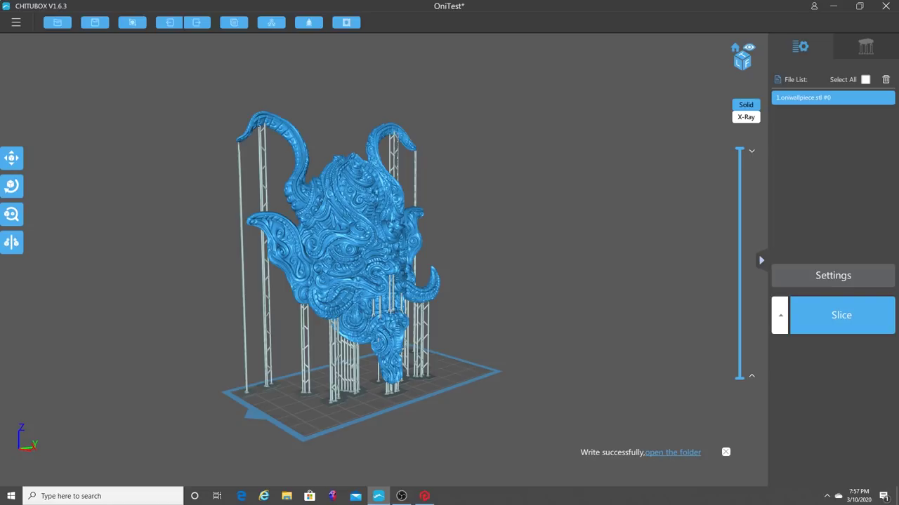
Switch to Photon File Validator, maximize it, and load the OniTest file from the Desktop for validation
left_click(424, 496)
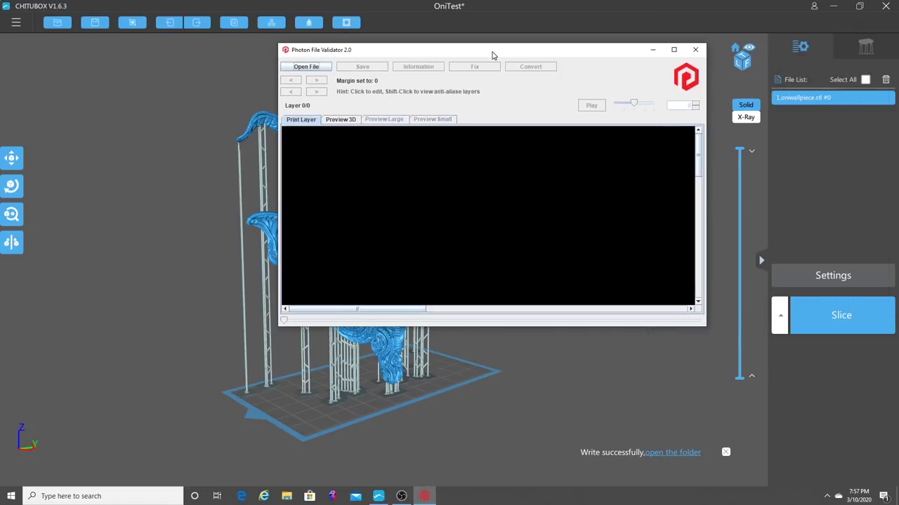
left_click(648, 51)
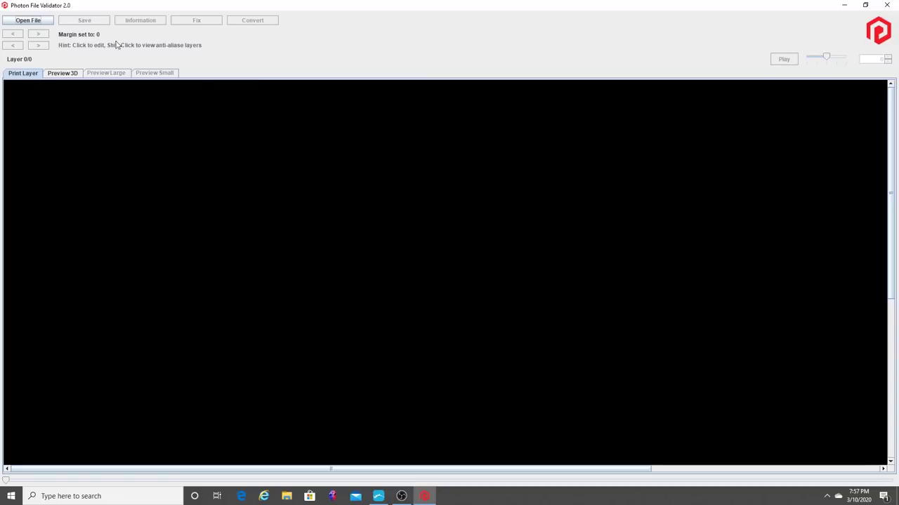
left_click(49, 22)
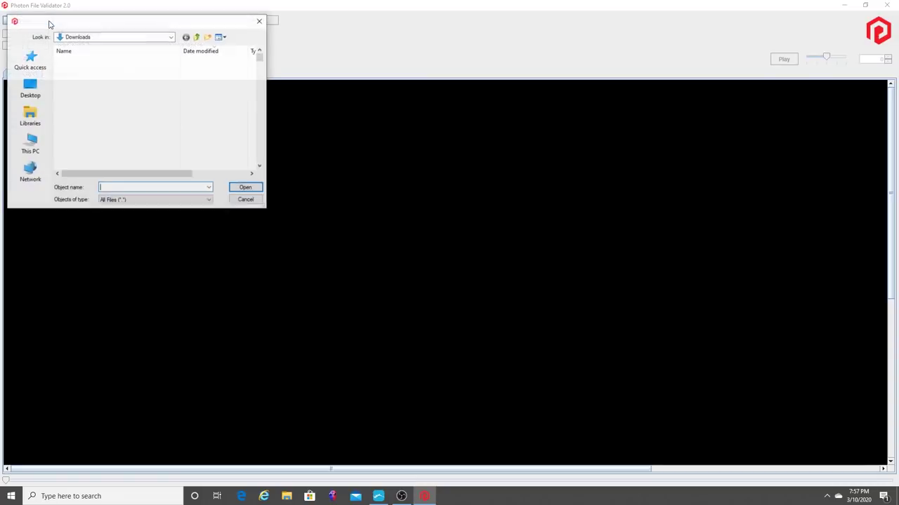
left_click(46, 96)
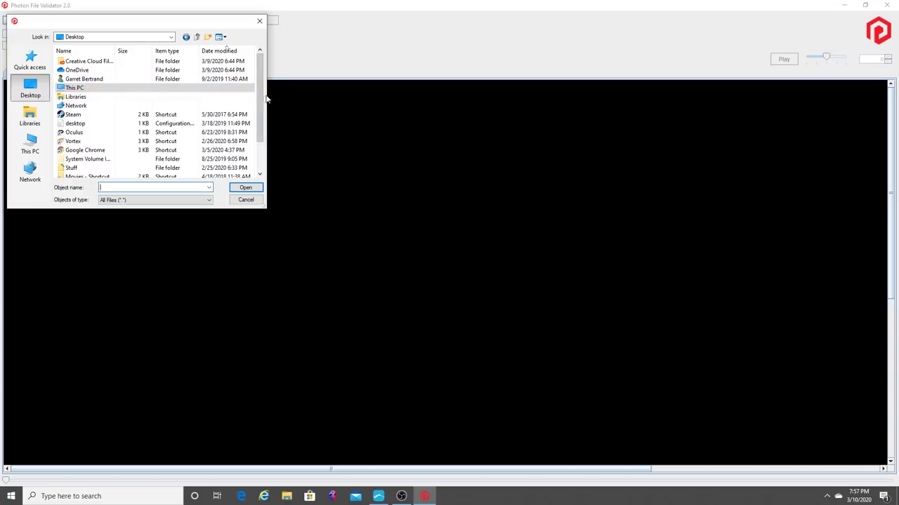
left_click_drag(257, 81, 259, 111)
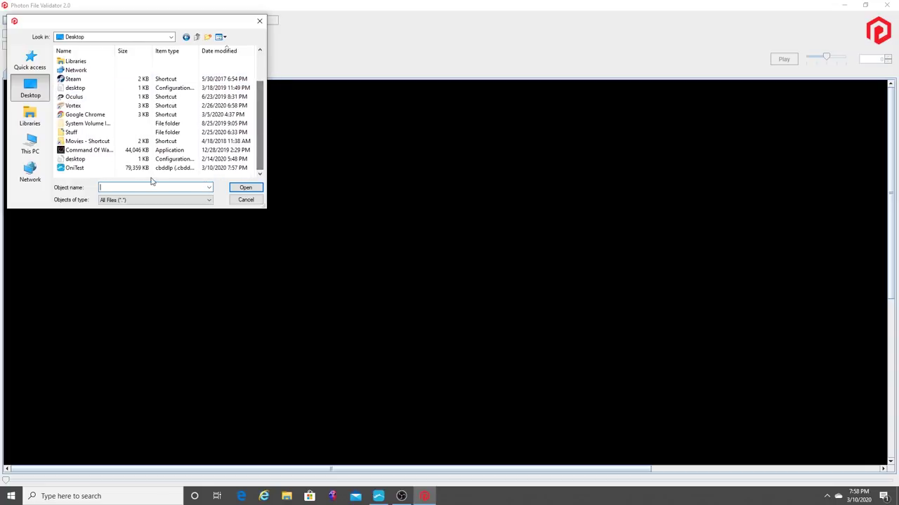
left_click(97, 170)
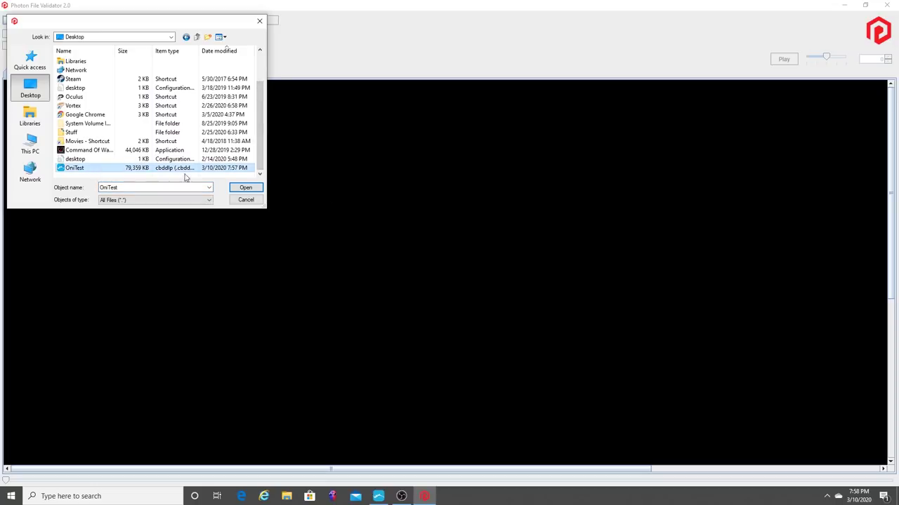
left_click(246, 188)
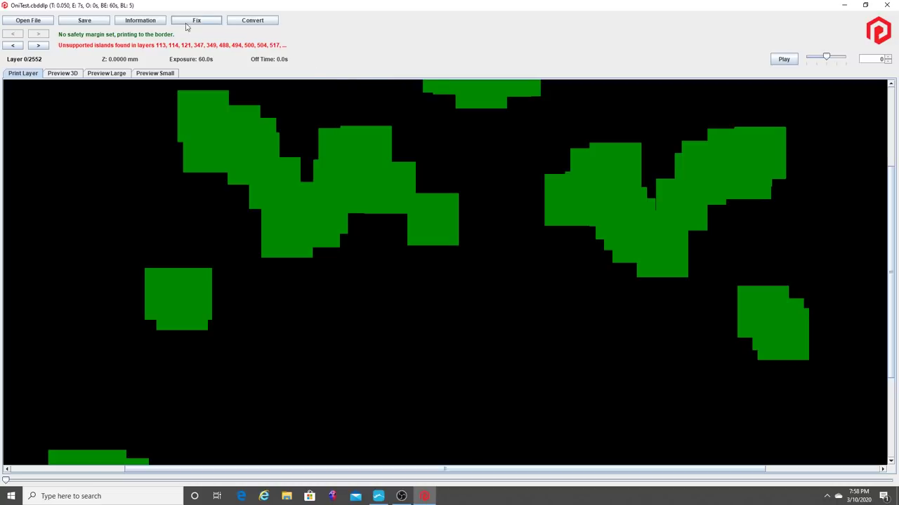
Run the automatic fix for minor pixel errors on the loaded OniTest file
left_click(210, 21)
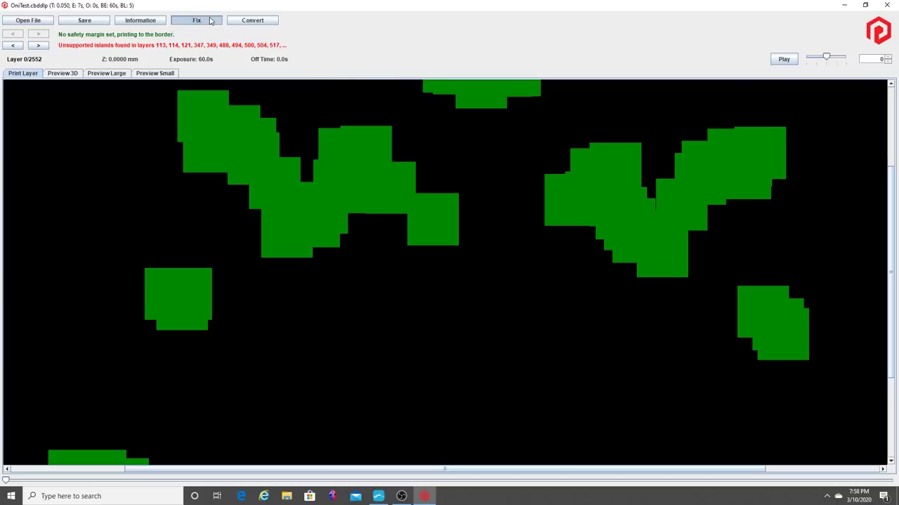
left_click_drag(401, 183, 242, 66)
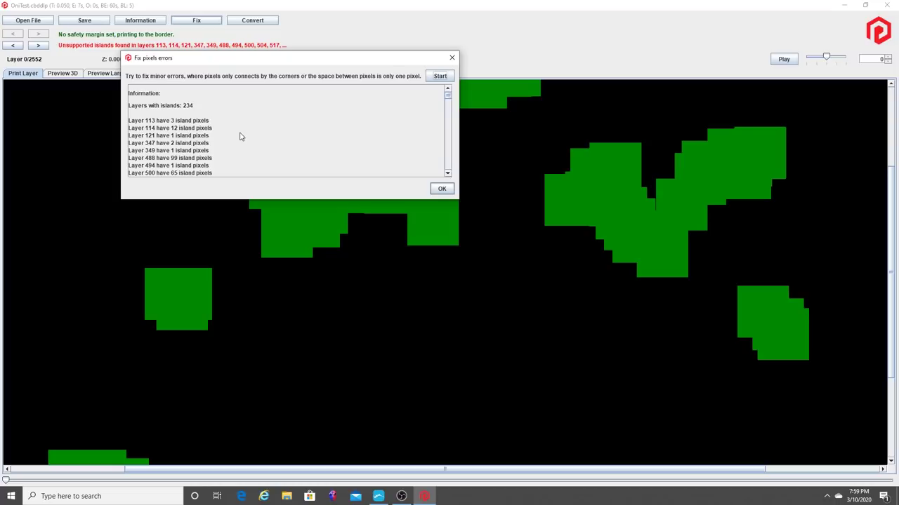
left_click(436, 76)
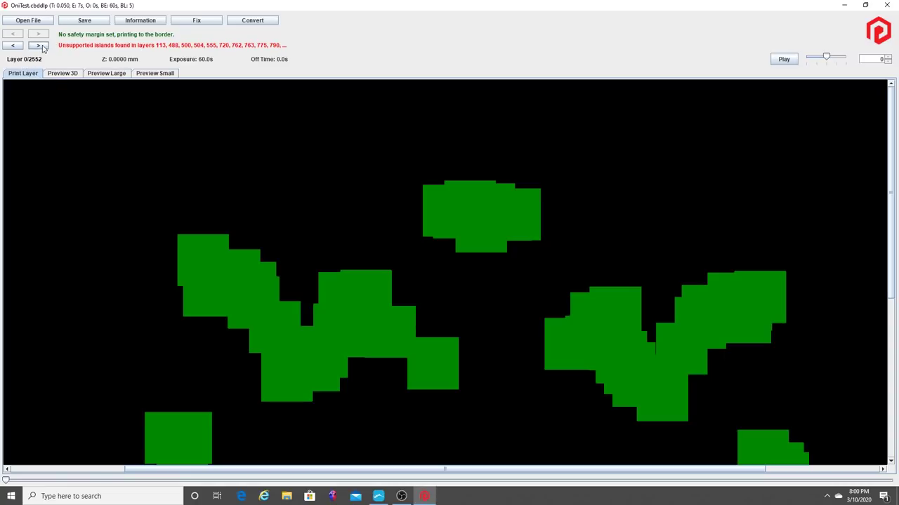
Go to the first remaining layer with unsupported islands, layer 113, and examine where the marked island lies
left_click(40, 45)
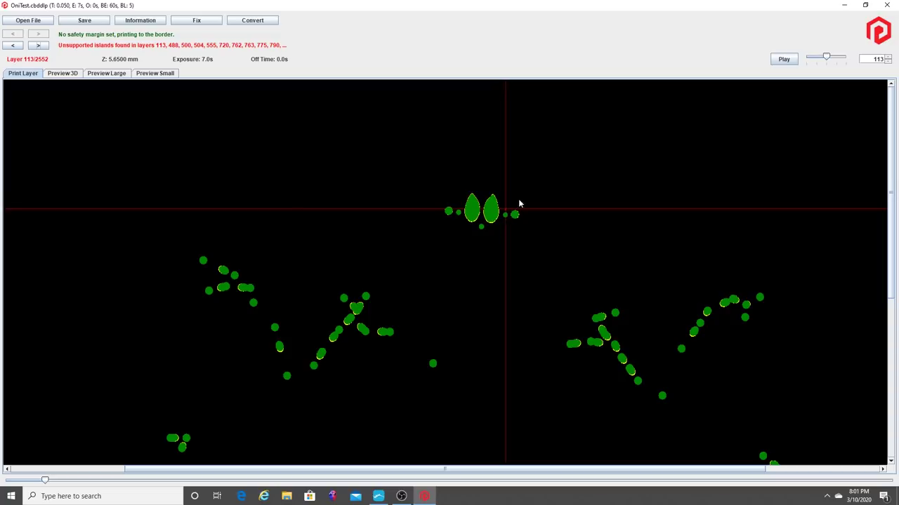
scroll(570, 255, "down", 3)
scroll(570, 255, "up", 3)
scroll(569, 258, "down", 3)
scroll(555, 236, "up", 3)
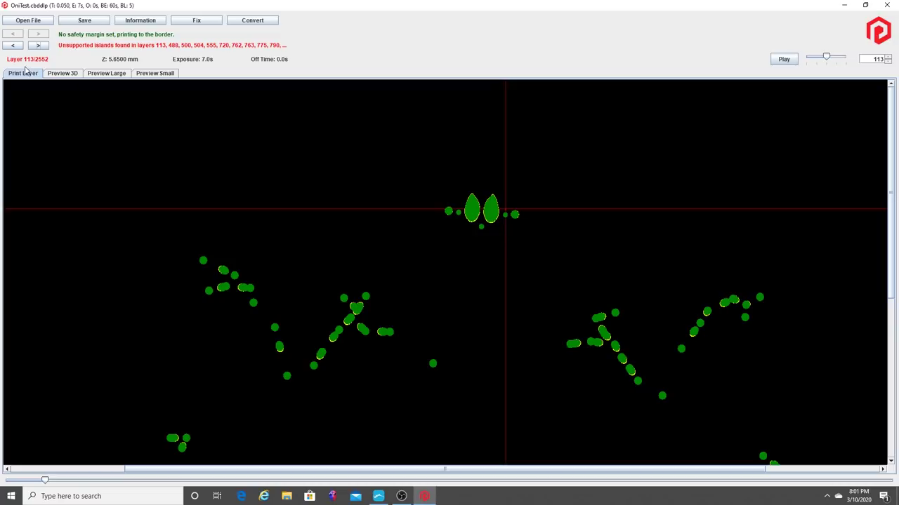
Switch to CHITUBOX, enter support editing, and lower the layer preview to layer 112
left_click(844, 5)
right_click_drag(414, 258, 571, 228)
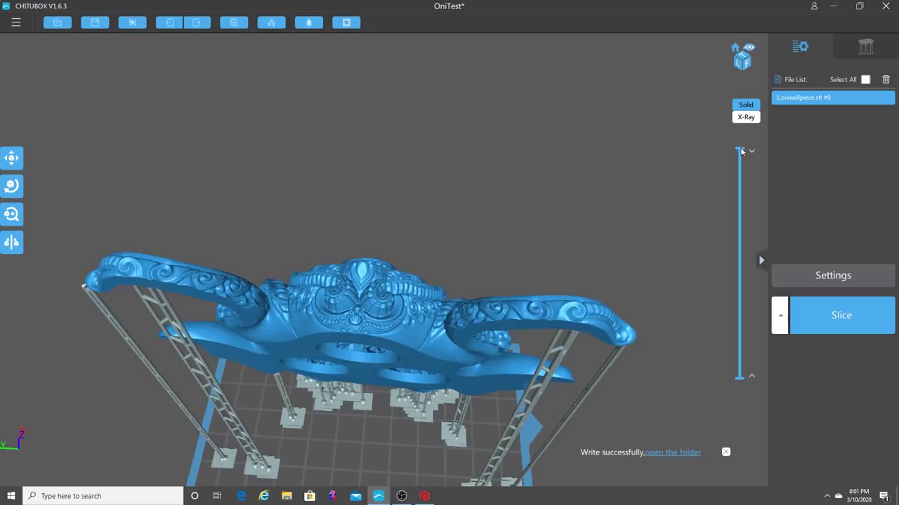
left_click(846, 51)
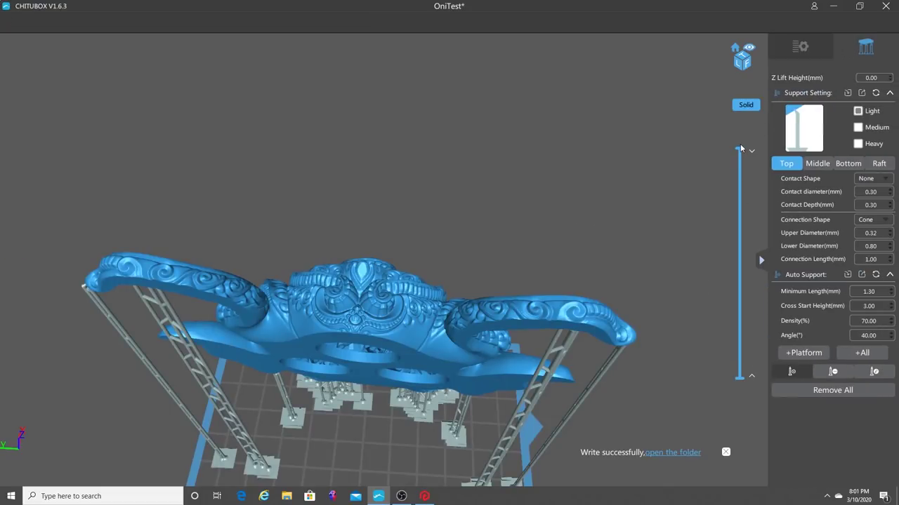
left_click_drag(741, 148, 767, 109)
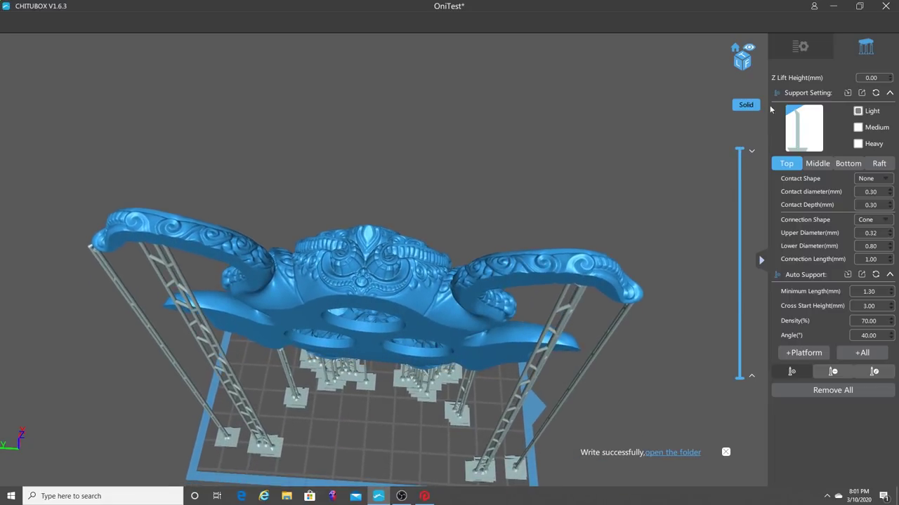
left_click_drag(741, 151, 733, 367)
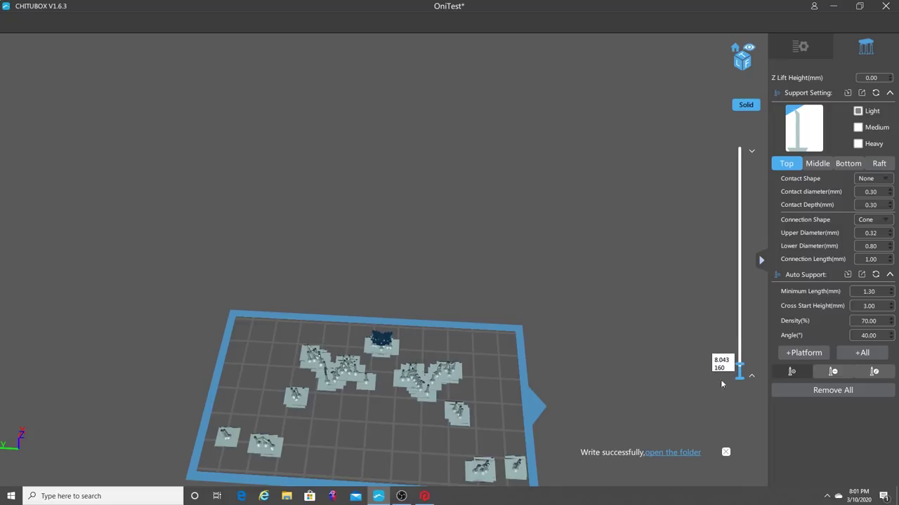
right_click_drag(680, 387, 470, 406)
scroll(469, 406, "up", 3)
middle_click_drag(468, 401, 491, 202)
key("Down")
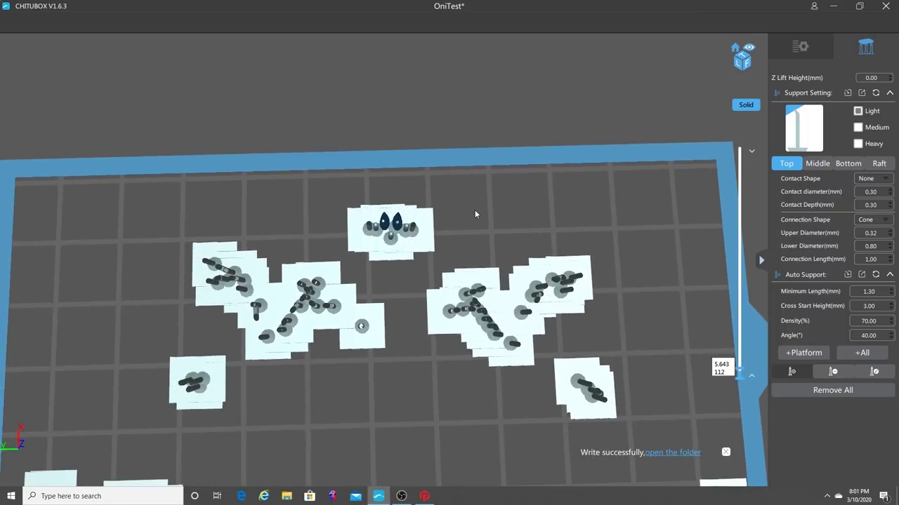
Add a light support under the small flagged island beside the two pointed tips at layer 113
scroll(475, 210, "up", 5)
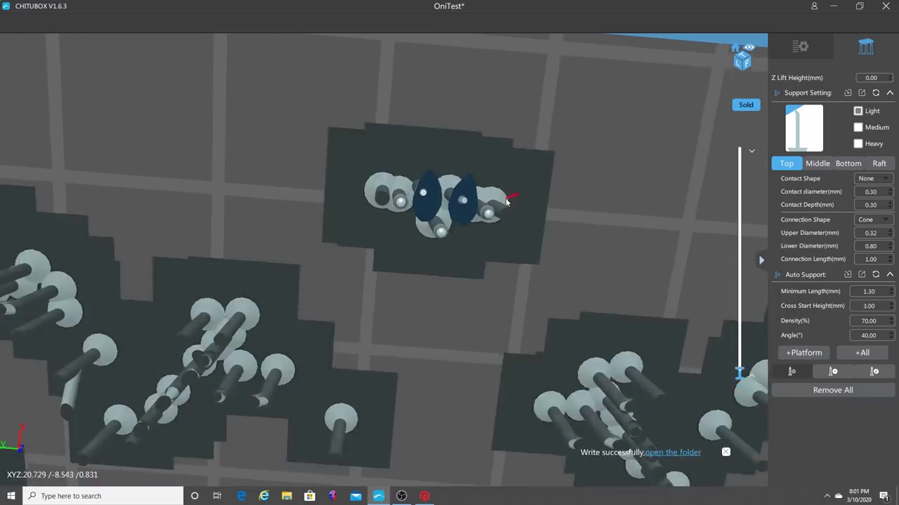
scroll(506, 202, "down", 3)
left_click_drag(507, 203, 511, 187)
scroll(511, 187, "up", 3)
key("Up")
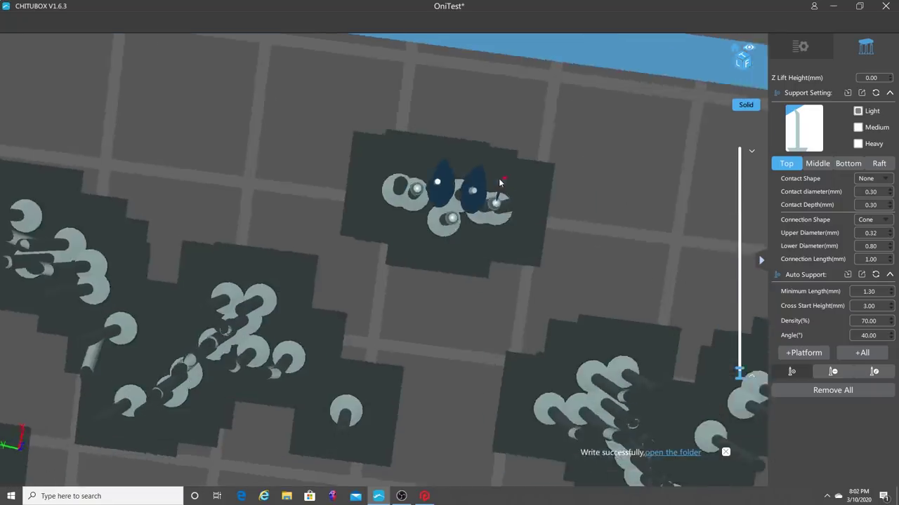
left_click_drag(450, 186, 502, 183)
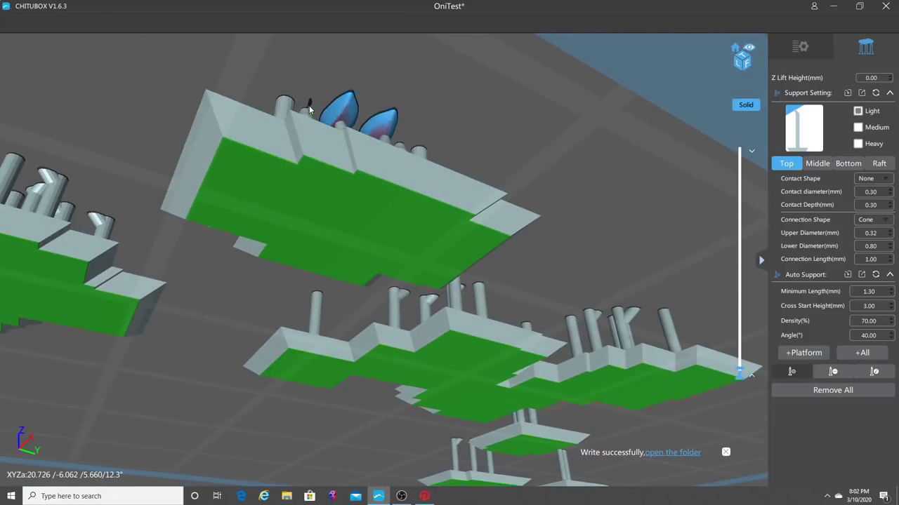
left_click_drag(309, 105, 510, 136)
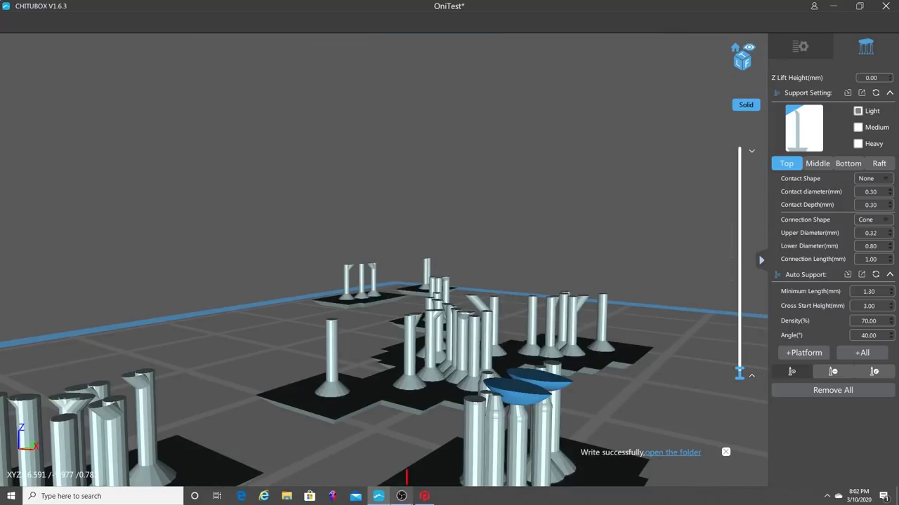
Switch to Photon File Validator and go to the next flagged layer, 488, to locate its marked island
left_click(424, 496)
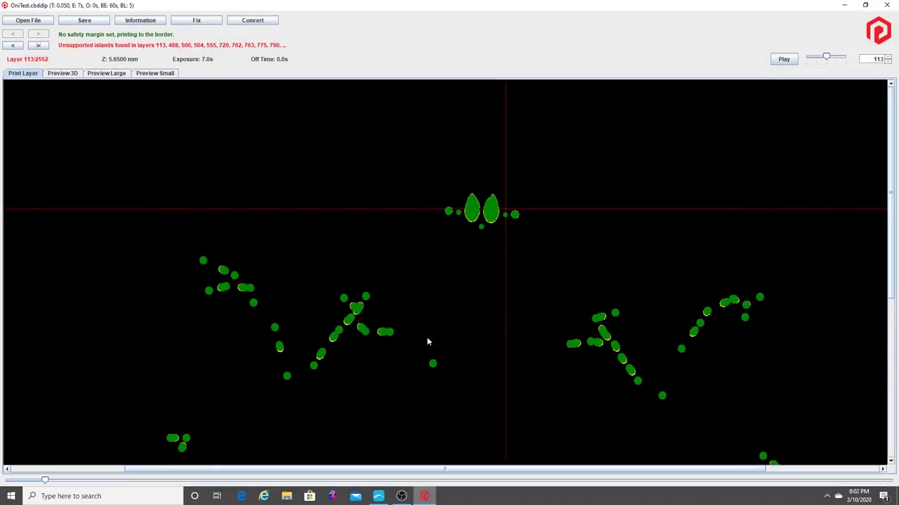
left_click(47, 45)
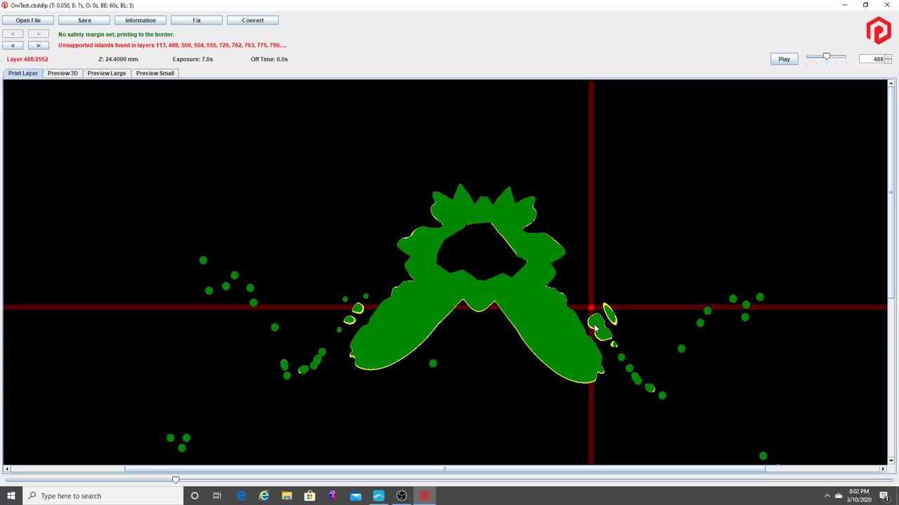
Switch back to CHITUBOX and raise the layer preview close to layer 488, with the cut viewed from above
left_click(384, 499)
right_click_drag(519, 399, 373, 194)
scroll(416, 237, "down", 3)
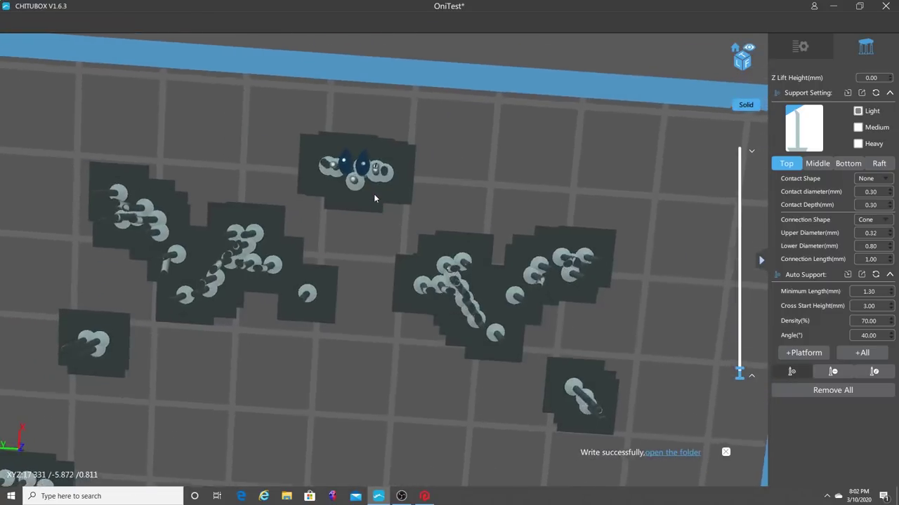
left_click_drag(742, 374, 737, 341)
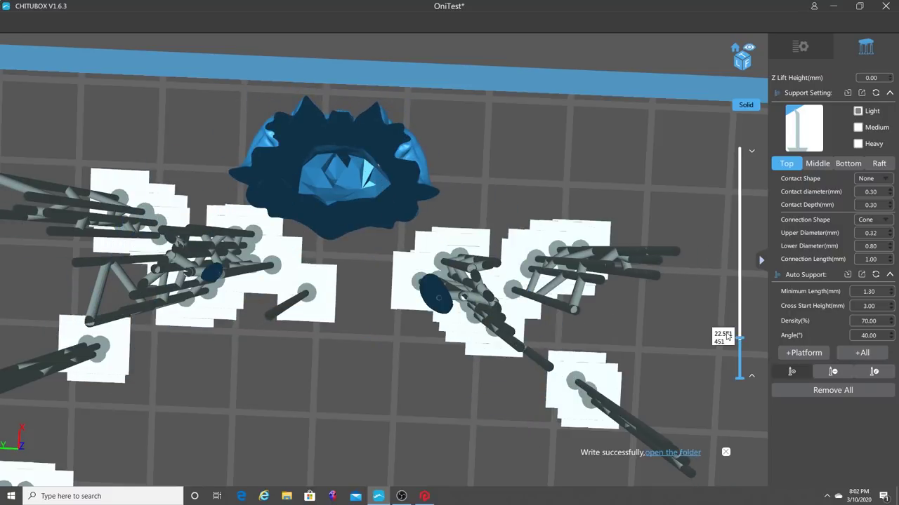
key("Up")
key("Up")
key("Up")
key("Up")
key("Up")
key("Up")
key("Up")
key("Up")
key("Up")
key("Up")
key("Up")
key("Up")
key("Up")
key("Up")
key("Up")
key("Up")
key("Up")
key("Up")
key("Up")
key("Up")
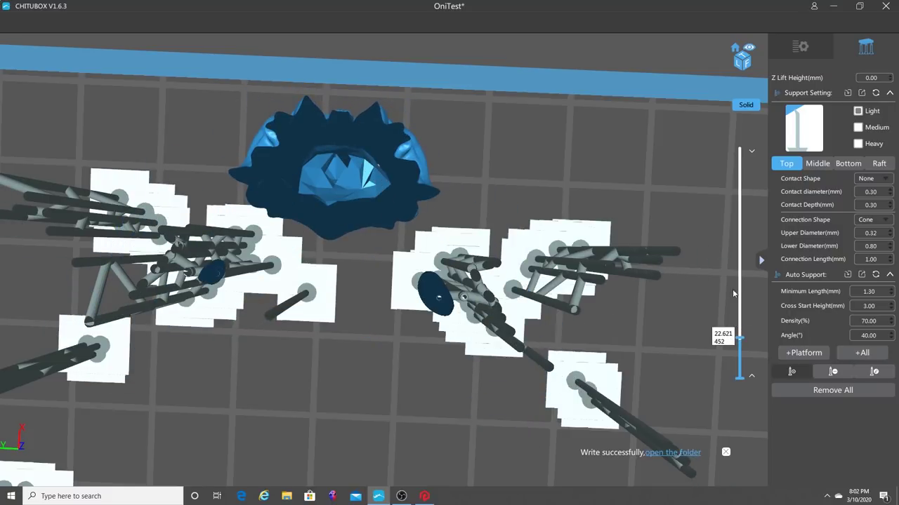
key("Down")
key("Down")
key("Down")
key("Down")
key("Down")
key("Down")
key("Down")
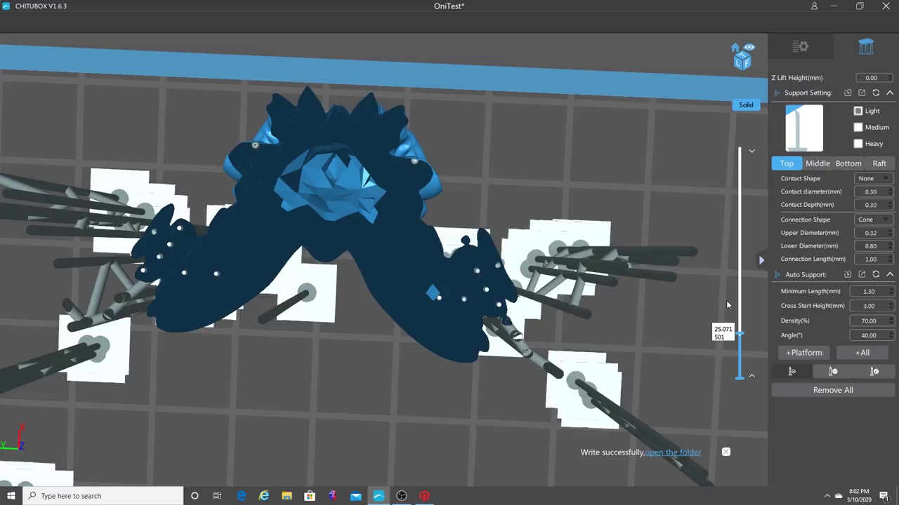
key("Down")
left_click_drag(667, 322, 668, 308)
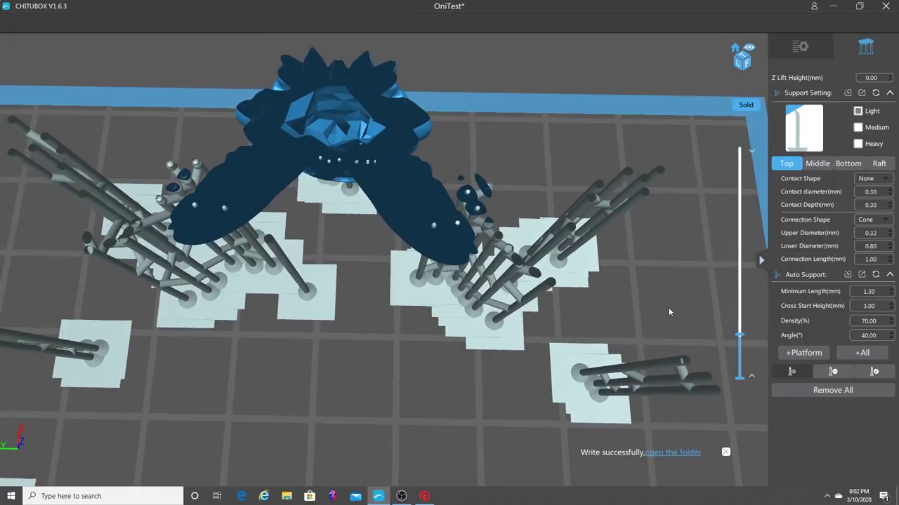
Set the layer preview to 488 and add a light support under the smallest detached island beside the wing
key("Down")
key("Up")
scroll(466, 184, "up", 3)
scroll(466, 184, "down", 2)
key("Down")
scroll(630, 71, "up", 3)
key("Up")
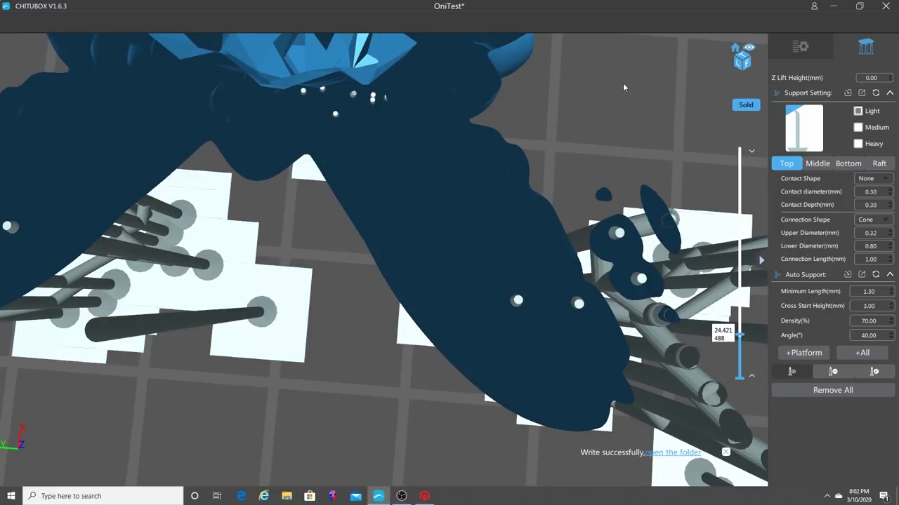
right_click_drag(651, 180, 335, 143)
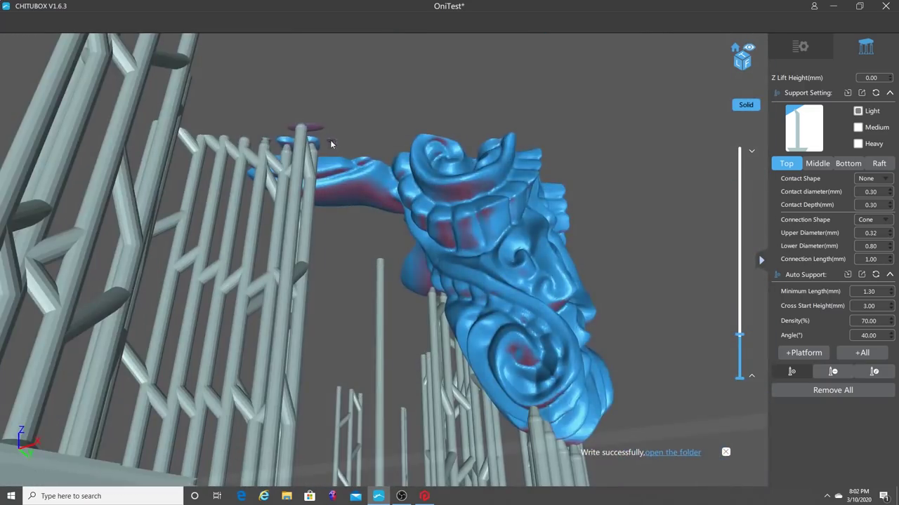
right_click_drag(628, 136, 575, 271)
Return to Photon File Validator and go to flagged layer 500 to locate its marked island
left_click(424, 496)
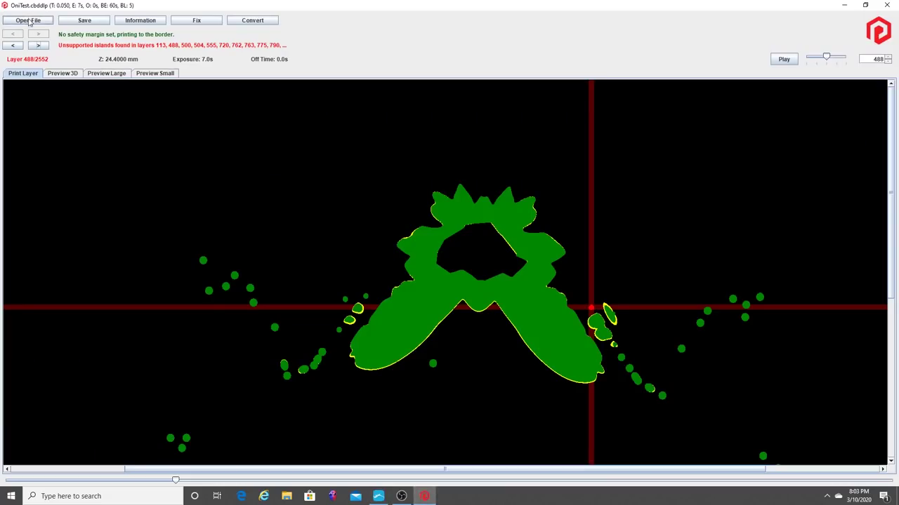
left_click(37, 45)
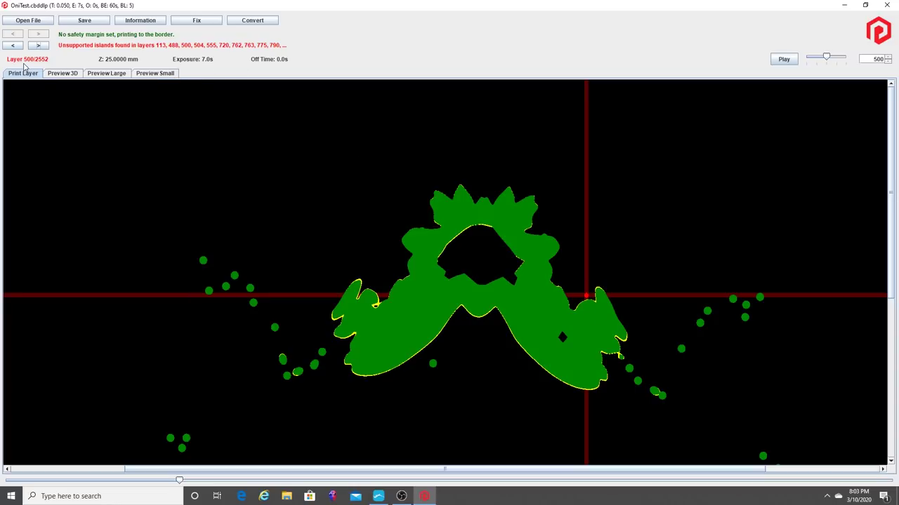
In CHITUBOX, raise the layer preview to 501 and support the island flagged at layer 500 from below
left_click(407, 497)
right_click_drag(535, 288, 617, 320)
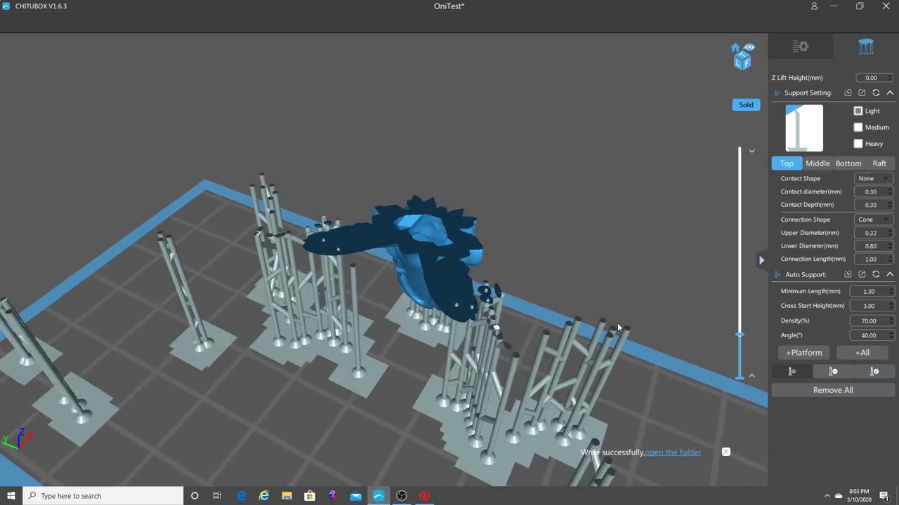
key("Up")
key("Up")
key("Up")
key("Up")
key("Up")
key("Up")
key("Up")
key("Up")
key("Up")
key("Up")
key("Up")
key("Up")
key("Up")
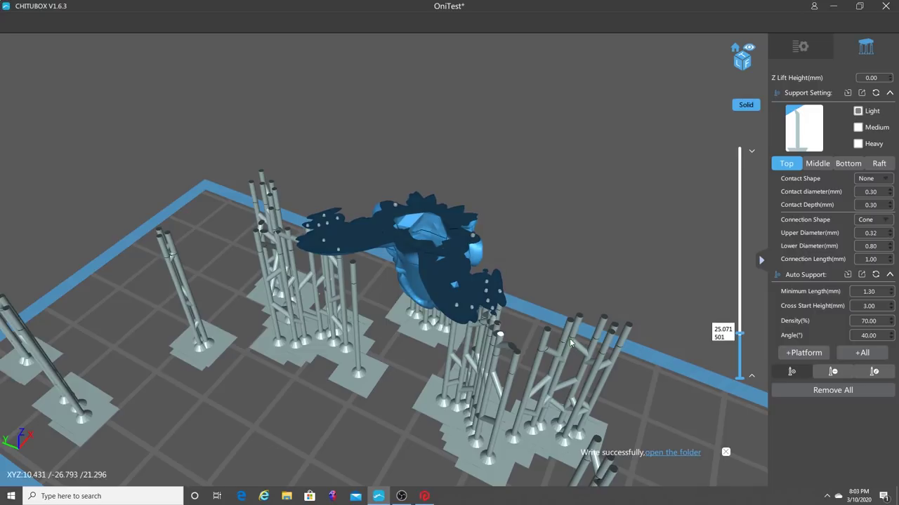
right_click_drag(569, 338, 457, 236)
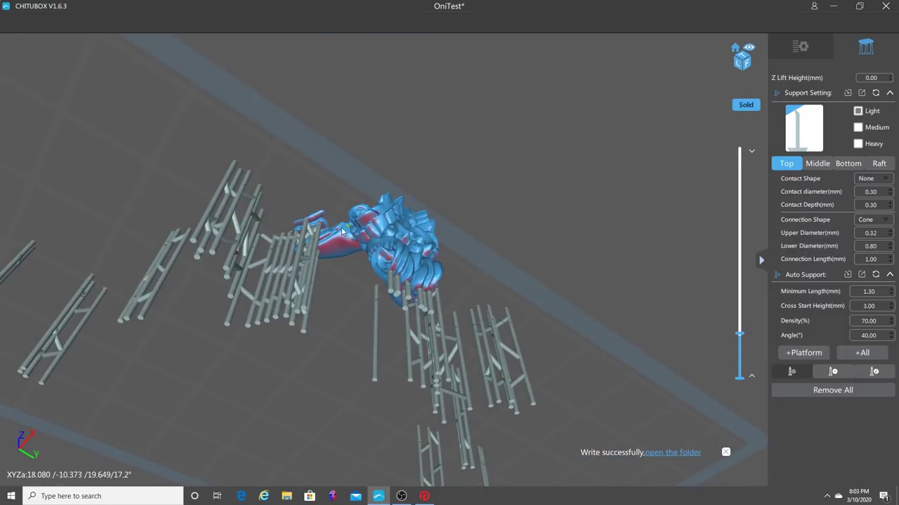
right_click_drag(326, 219, 449, 379)
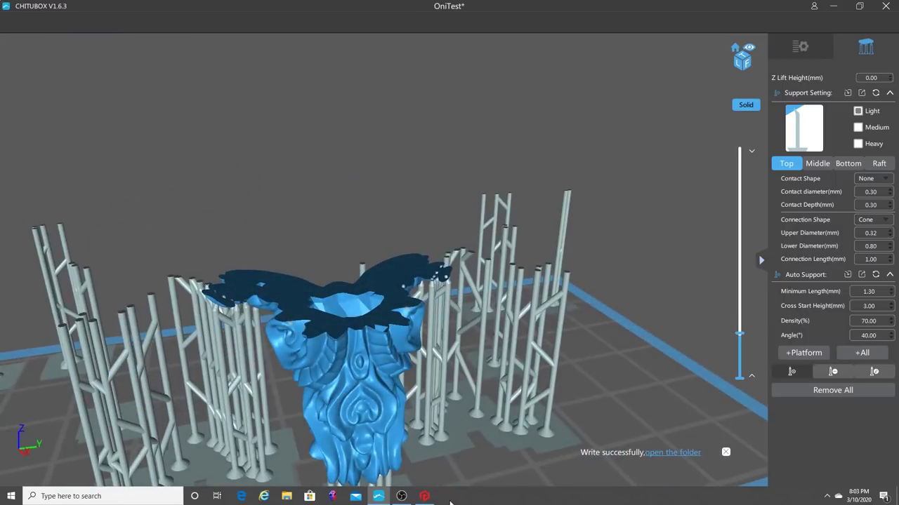
Switch to Photon File Validator and go to flagged layer 504 to locate its marked islands
left_click(425, 497)
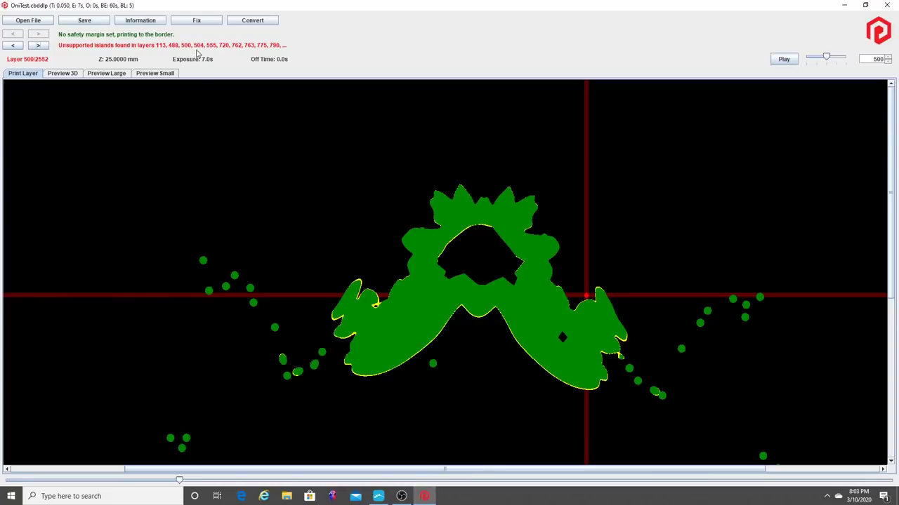
left_click(40, 46)
left_click(40, 46)
left_click(40, 46)
left_click(40, 45)
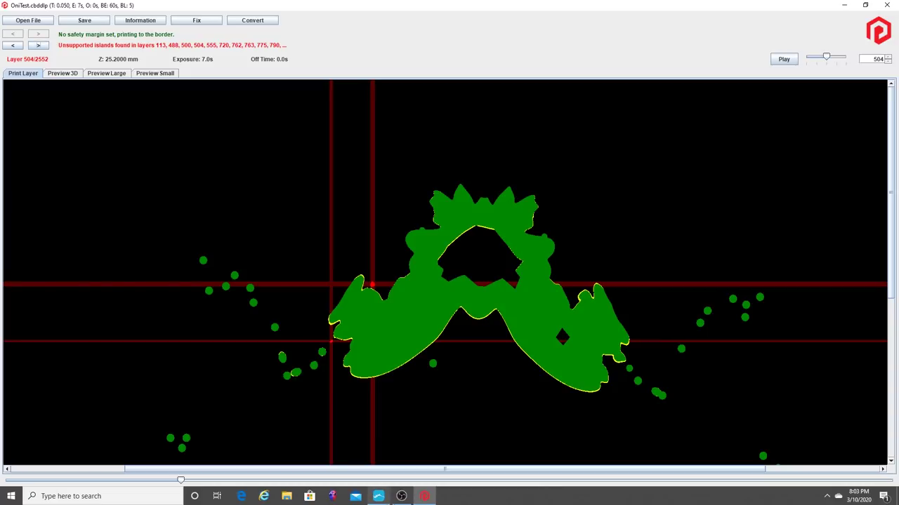
In CHITUBOX, raise the layer preview to 504 and support the flagged island at the wing's outer edge
left_click(379, 497)
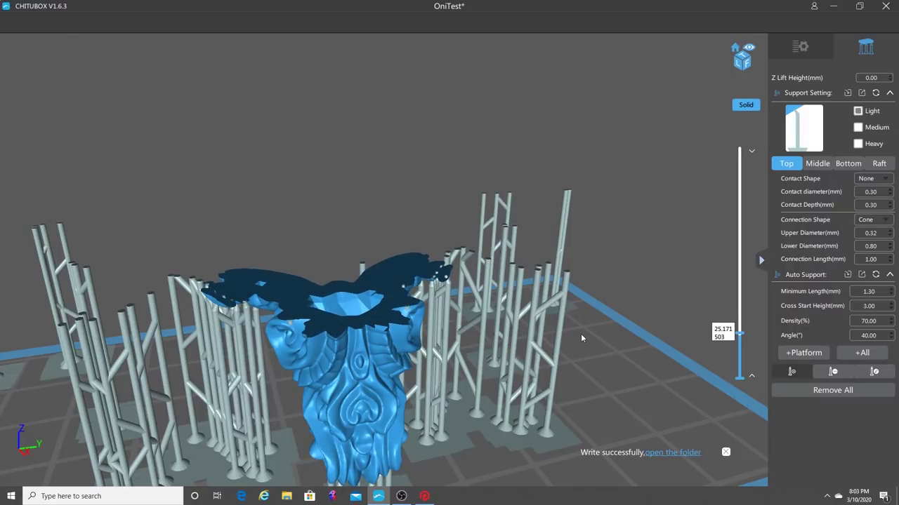
left_click_drag(545, 319, 491, 309)
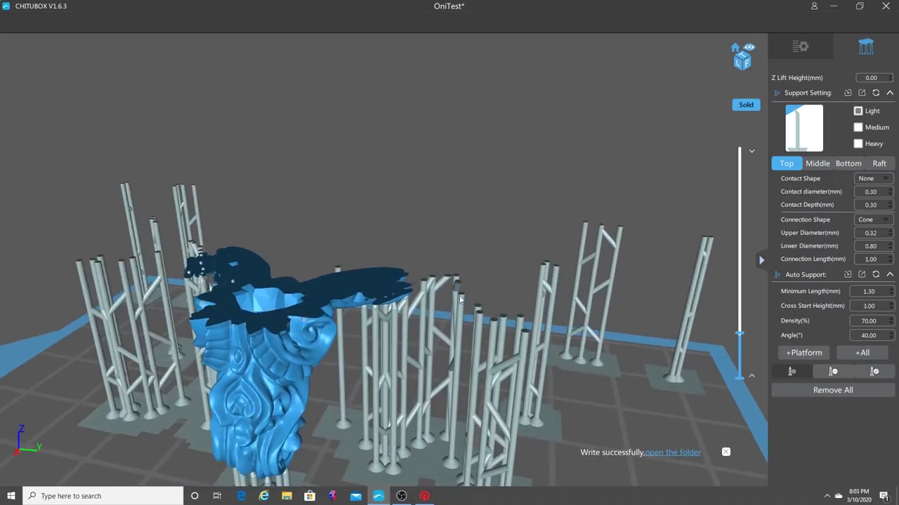
scroll(467, 321, "up", 5)
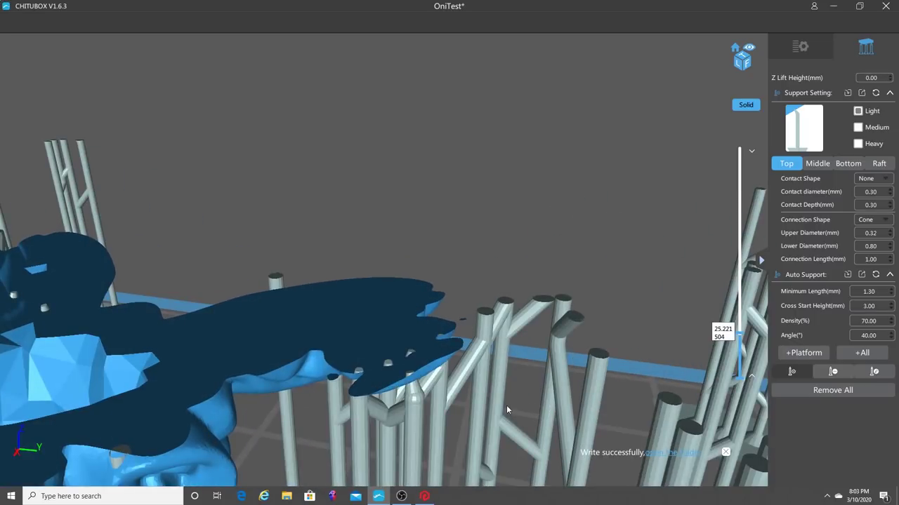
left_click_drag(506, 405, 406, 264)
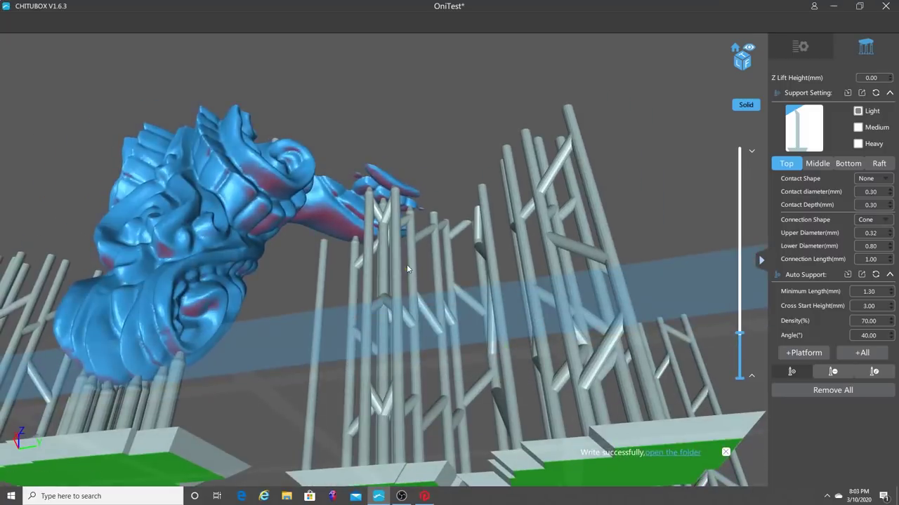
left_click_drag(462, 214, 532, 238)
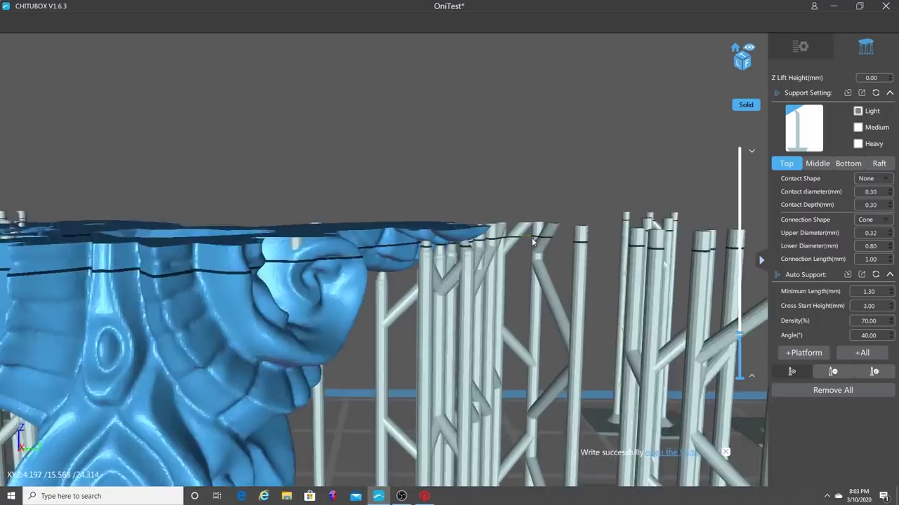
scroll(531, 252, "down", 10)
left_click_drag(525, 268, 510, 274)
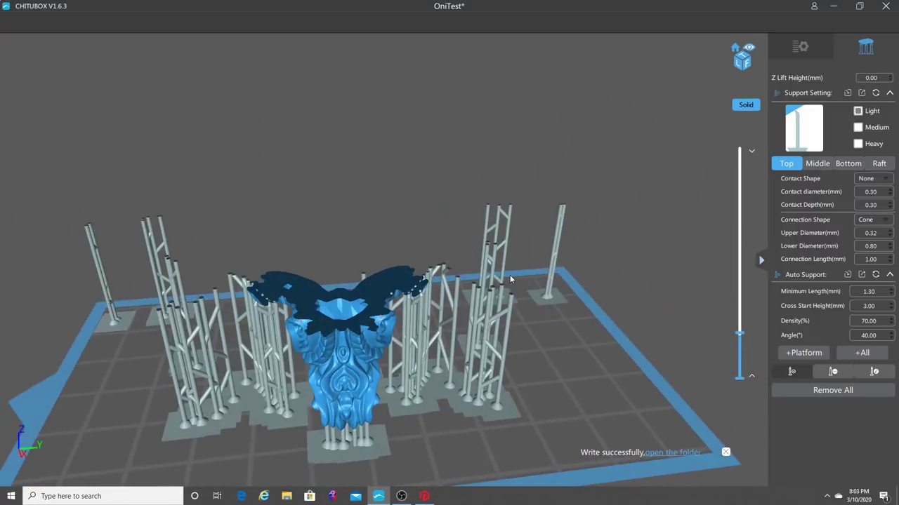
Raise the layer preview to the top of the model, layer 2524, and examine the supported horns and the whole piece from back and front
left_click(424, 496)
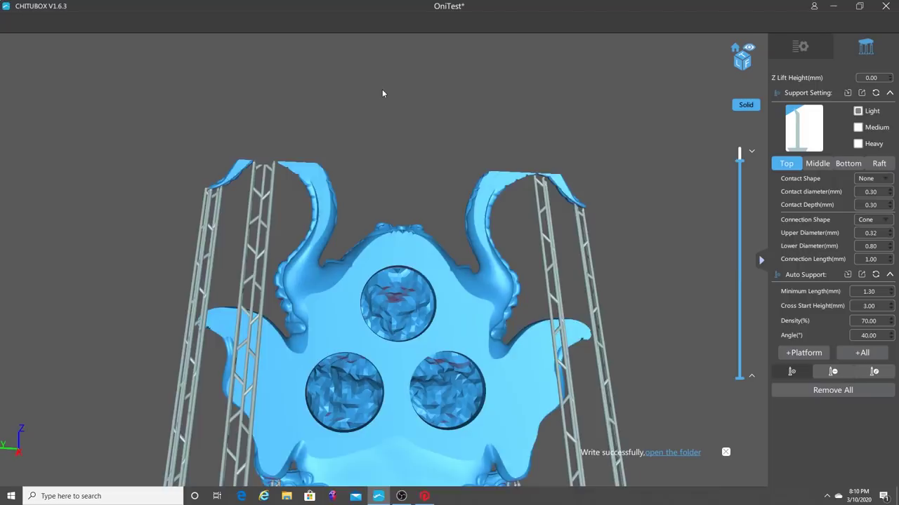
scroll(383, 105, "up", 2)
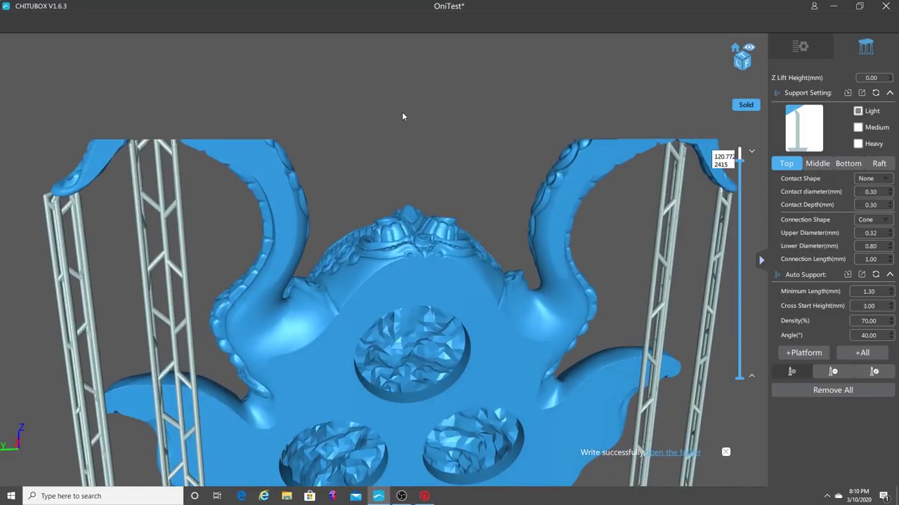
scroll(483, 196, "down", 2)
key("Up")
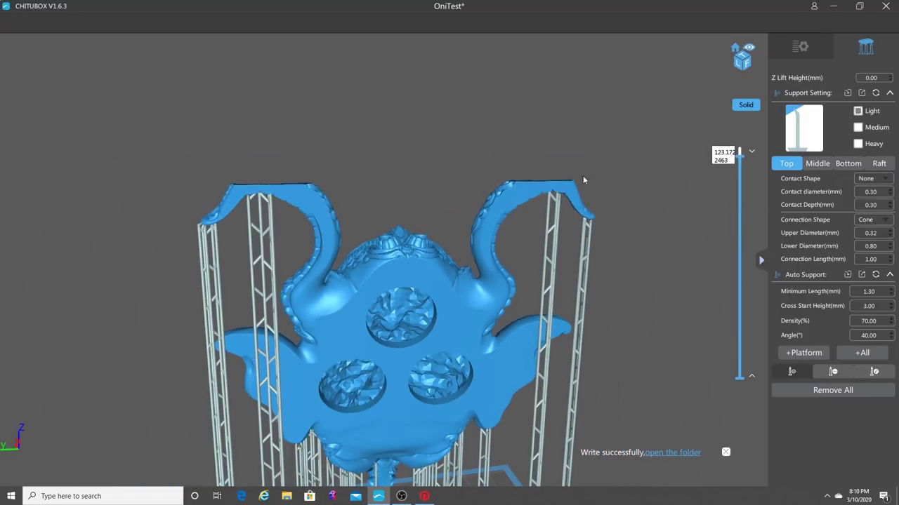
key("Up")
key("Up")
key("Up")
key("Up")
key("Up")
key("Up")
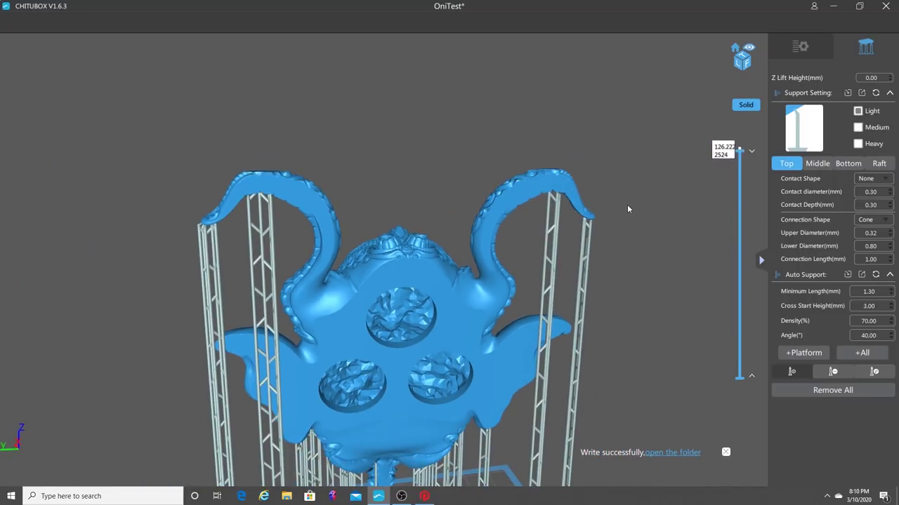
left_click_drag(627, 204, 541, 189)
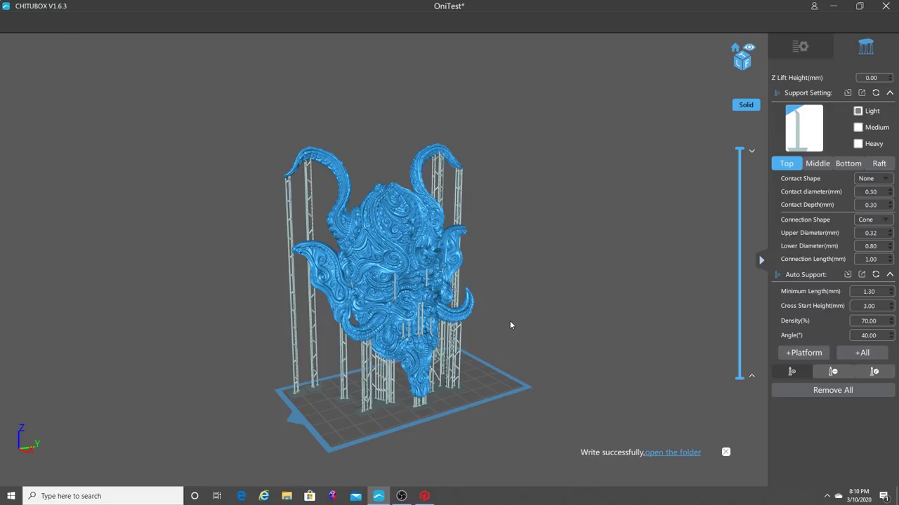
left_click_drag(511, 325, 491, 358)
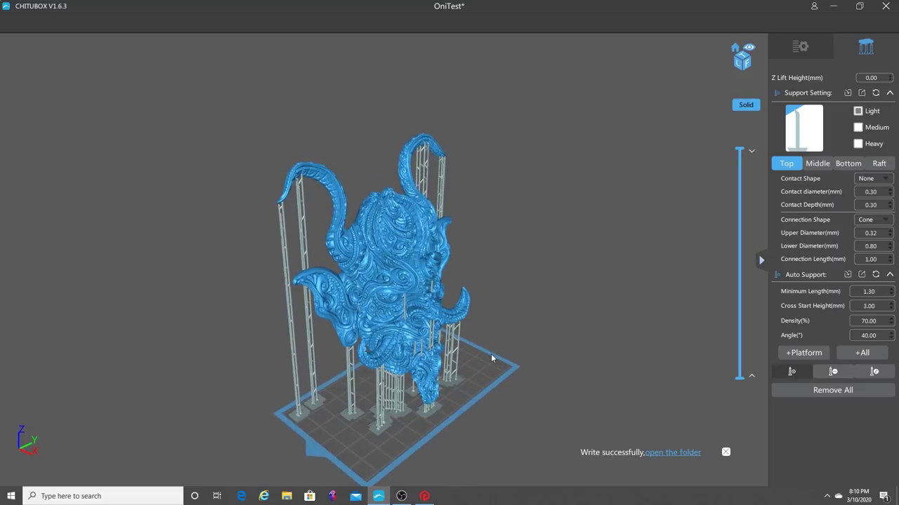
Change the target printer profile to AnyCubic Photon-s in the slicing settings
left_click(802, 51)
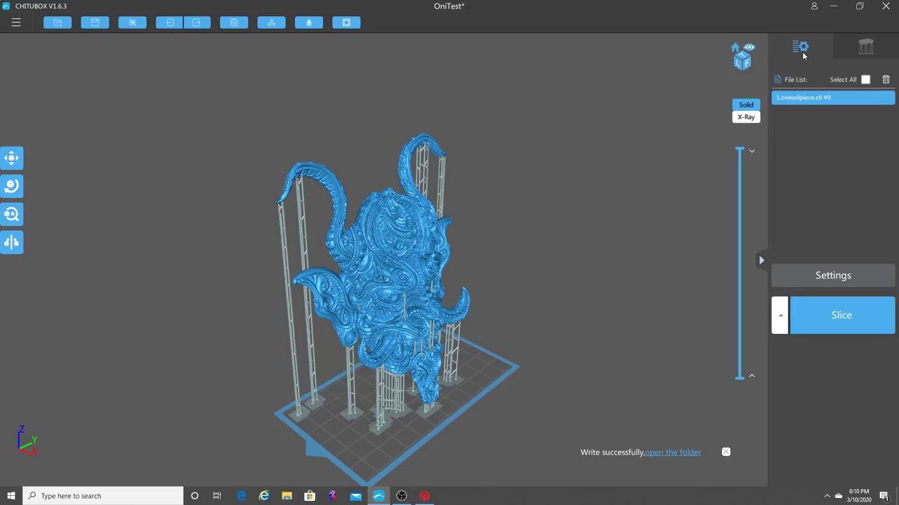
left_click(828, 276)
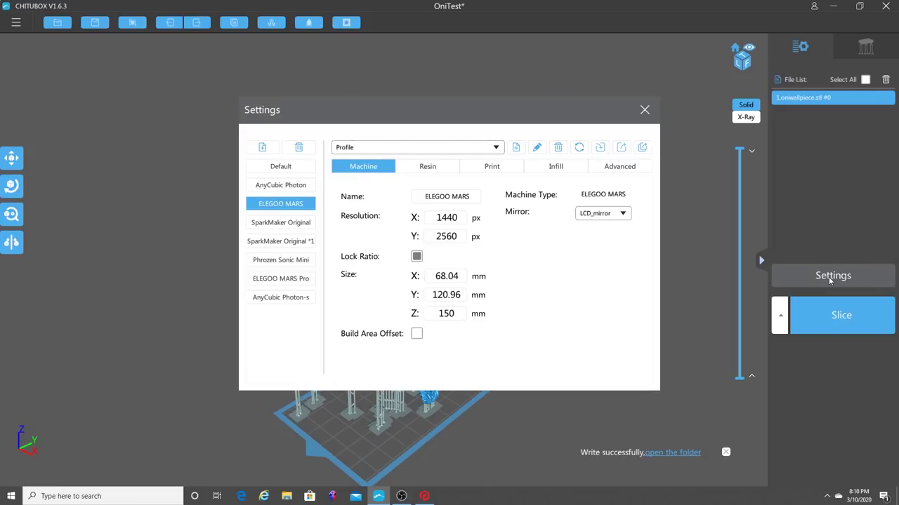
left_click(284, 298)
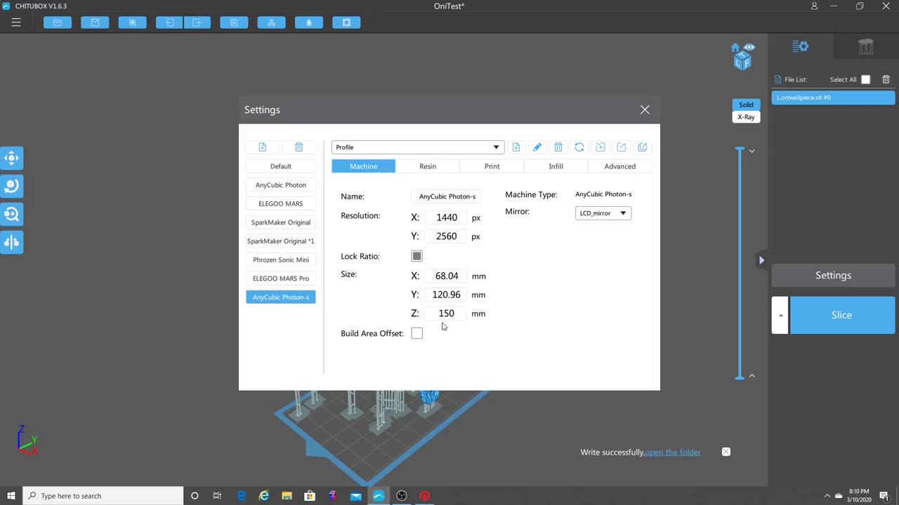
left_click(644, 109)
Slice the model, save it to the Desktop as _oniwallpiece.photons, and check the exported file in its folder
left_click(836, 318)
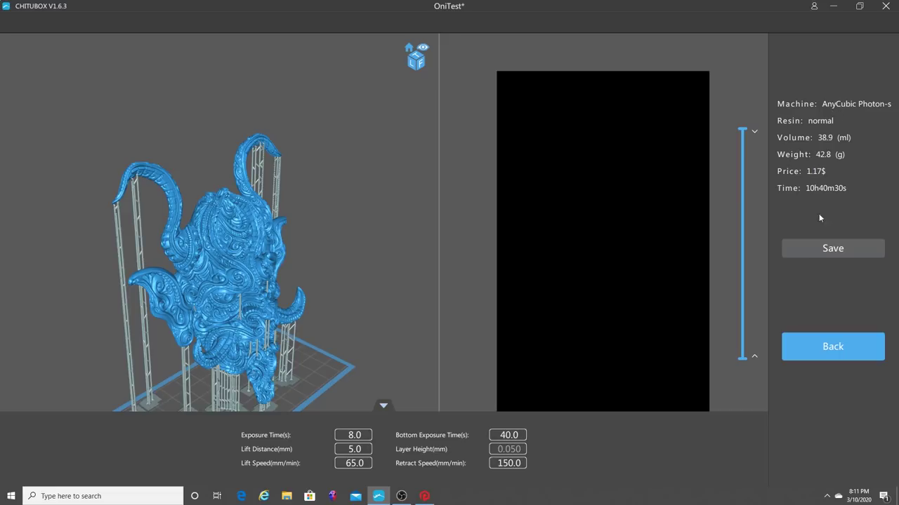
left_click(839, 252)
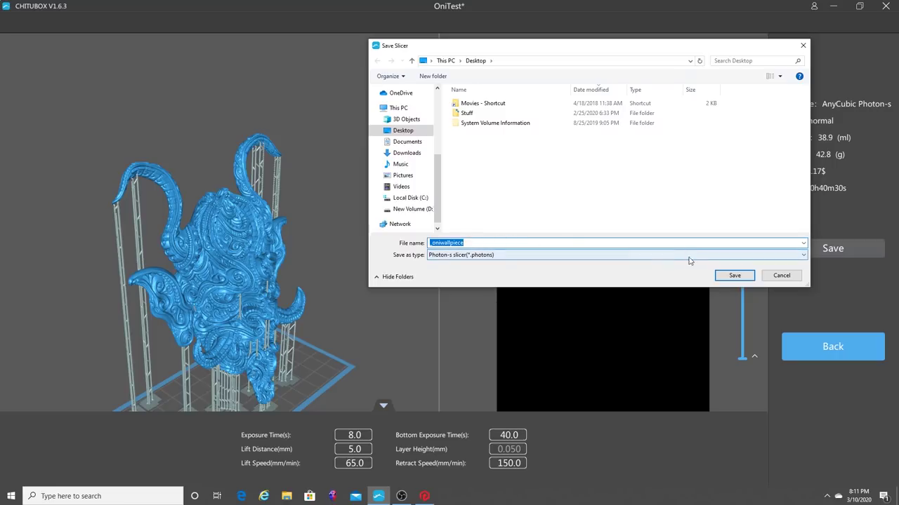
left_click(721, 279)
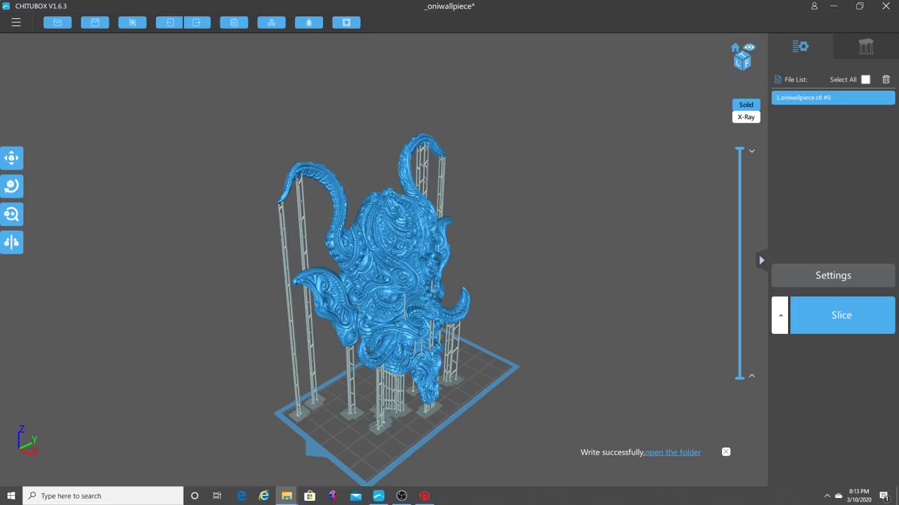
left_click(672, 452)
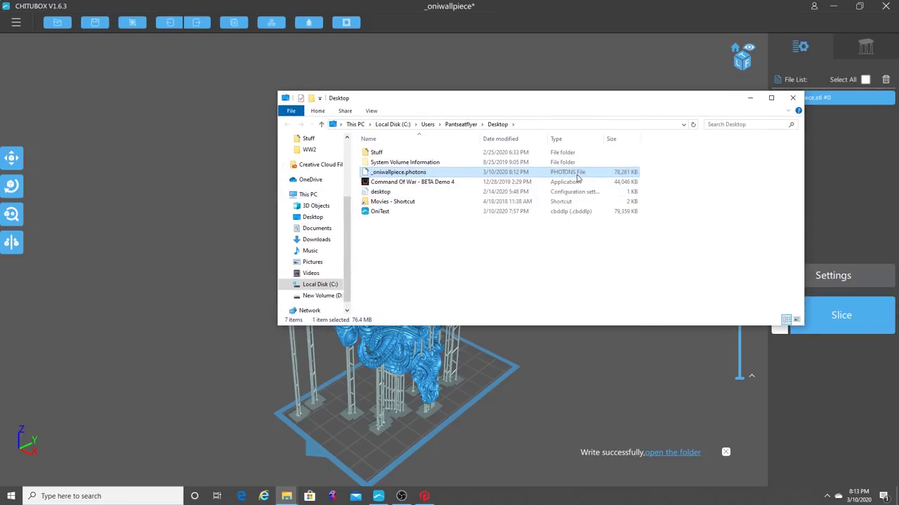
left_click(793, 99)
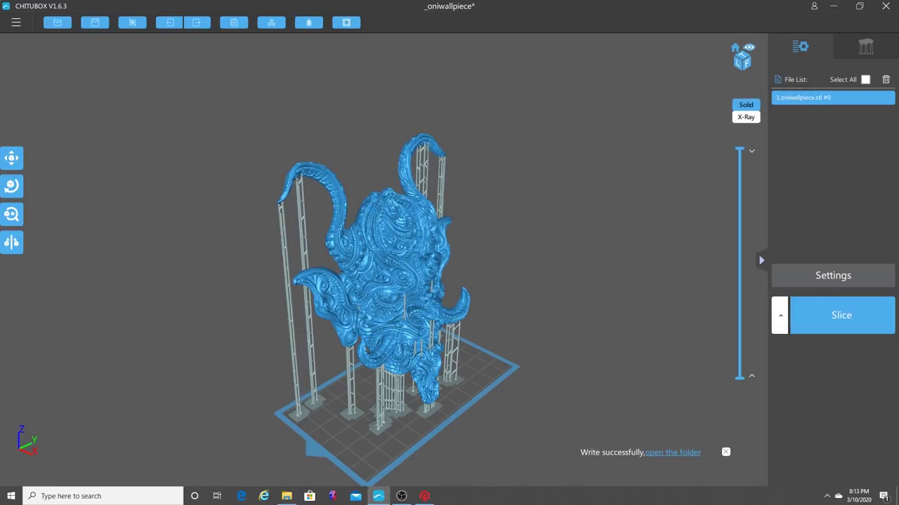
Open the support settings and examine the hand-placed supports from the front and back of the model
left_click_drag(513, 312, 496, 305)
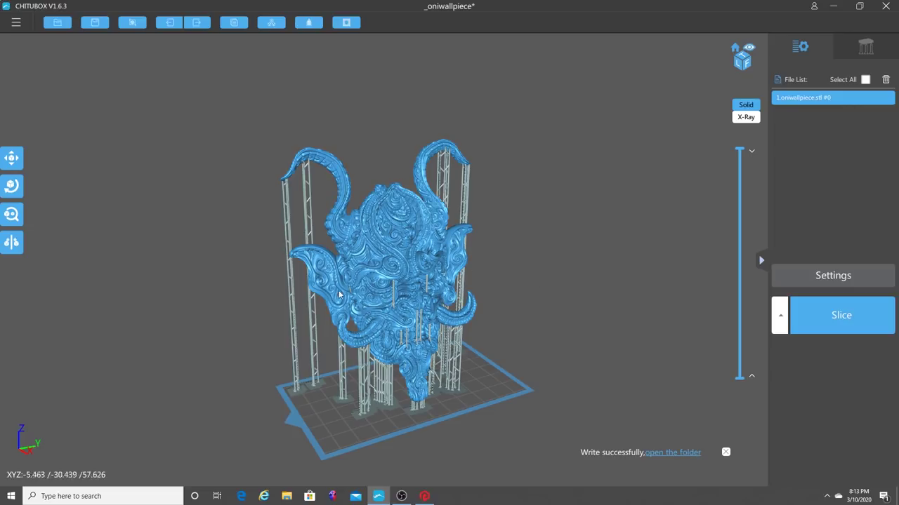
right_click_drag(525, 335, 659, 342)
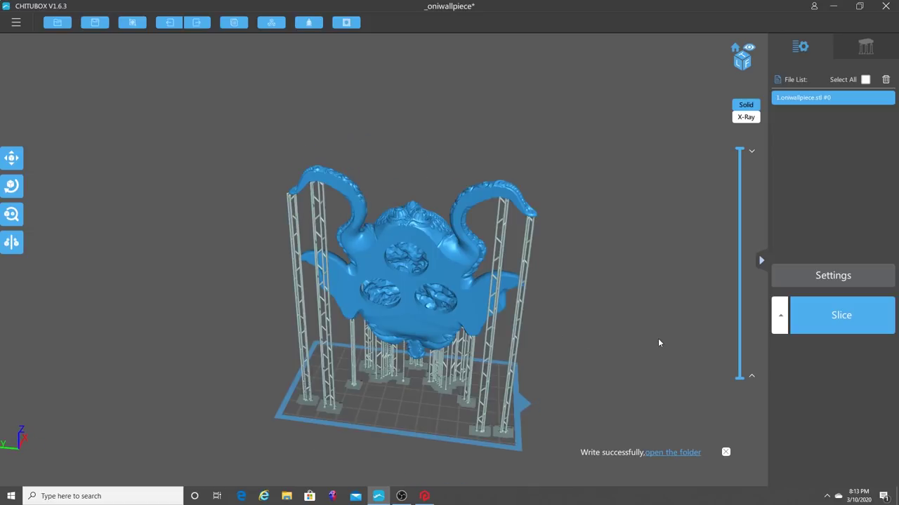
right_click_drag(658, 339, 559, 329)
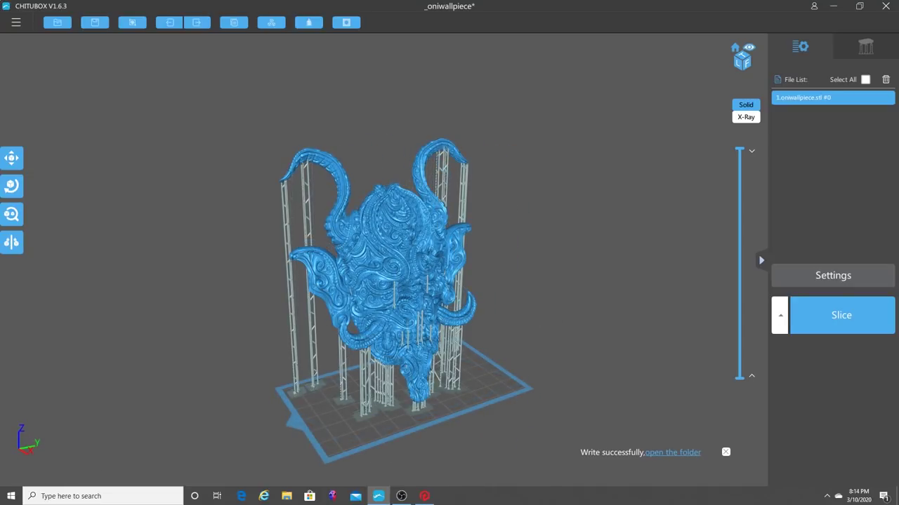
left_click(871, 48)
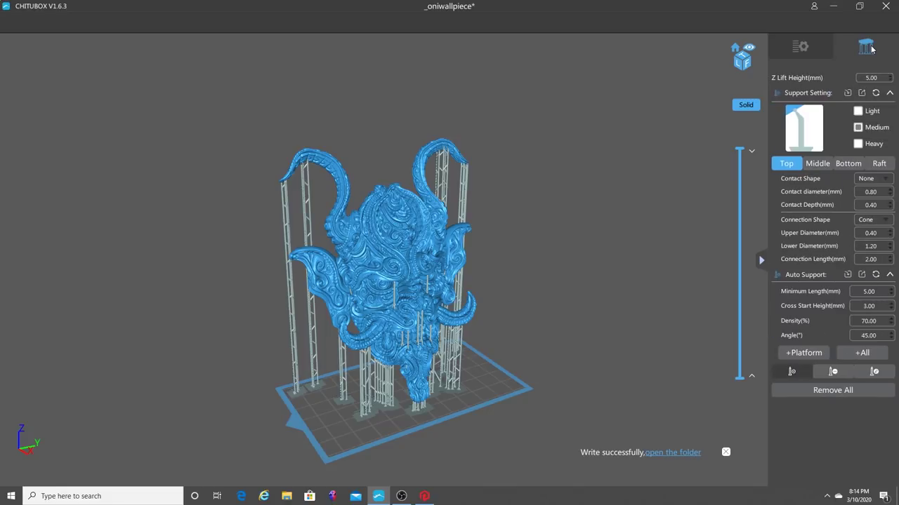
left_click(831, 391)
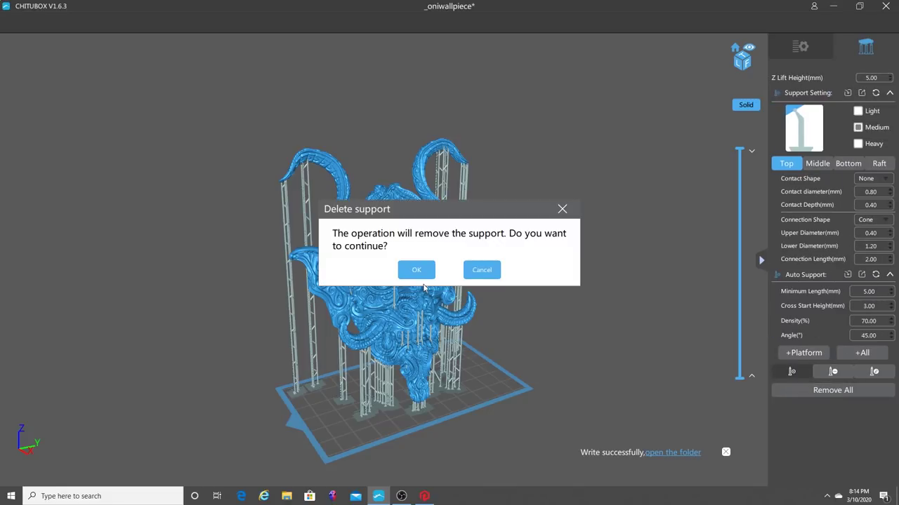
left_click(481, 271)
left_click_drag(508, 278, 495, 277)
scroll(496, 277, "up", 5)
left_click_drag(548, 288, 314, 129)
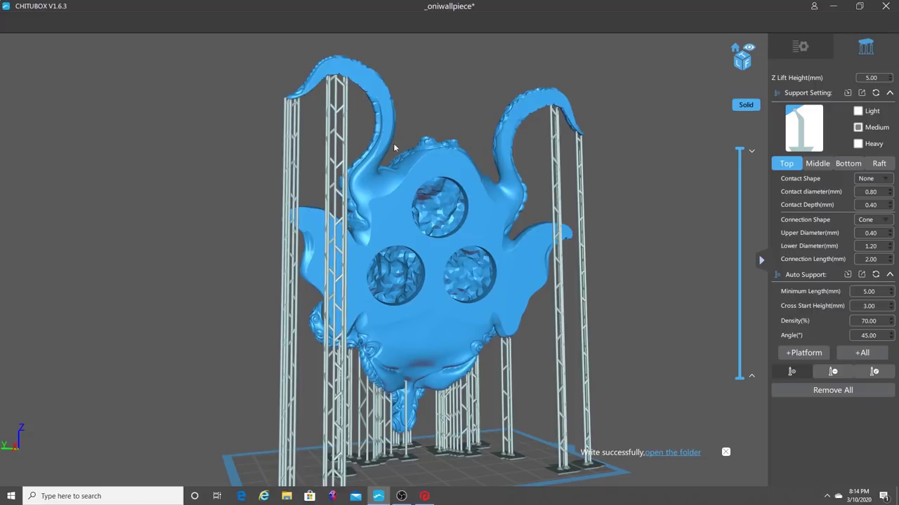
left_click_drag(393, 143, 509, 125)
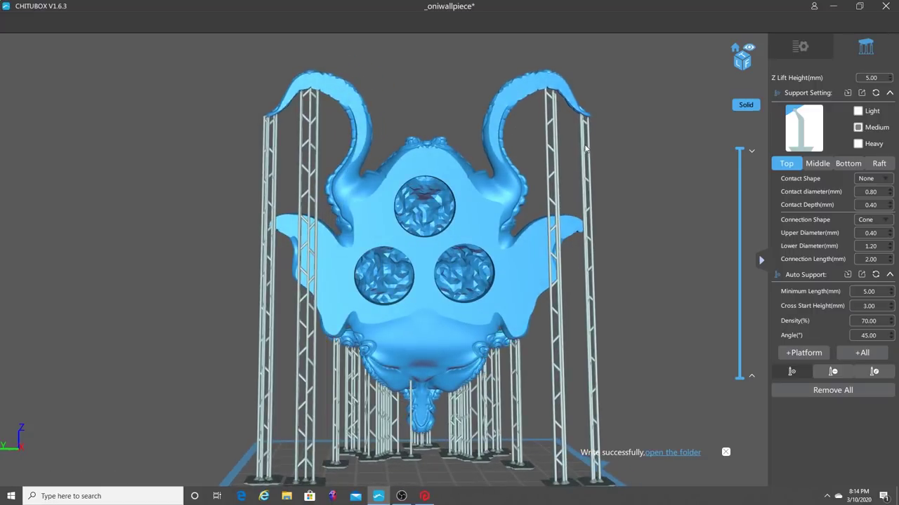
left_click_drag(601, 150, 456, 151)
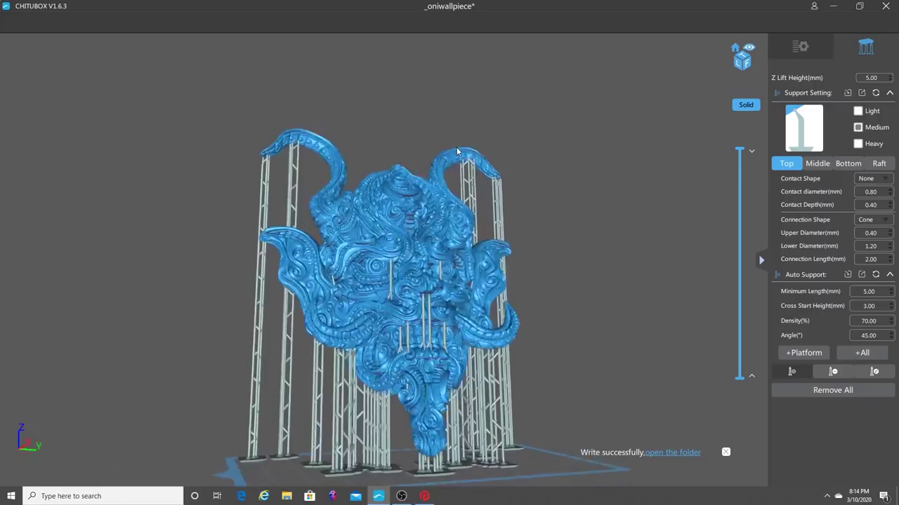
left_click_drag(546, 414, 557, 395)
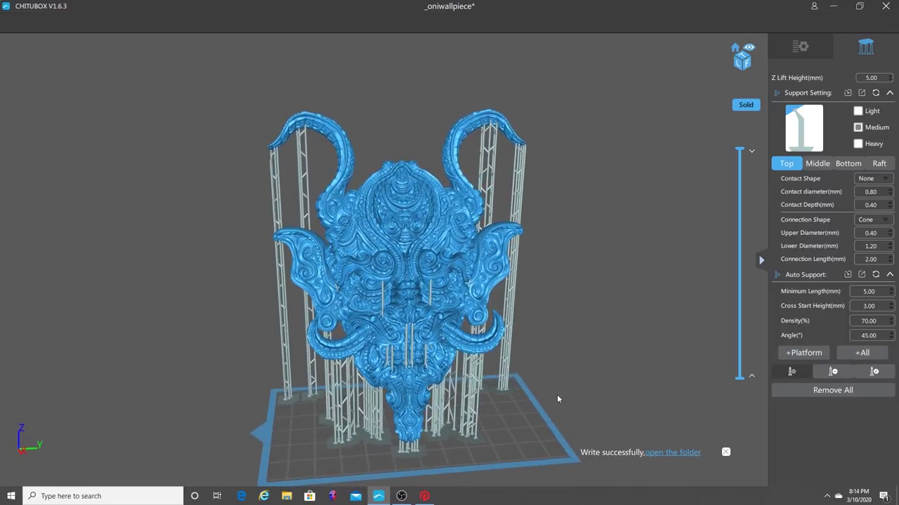
Replace all hand-placed supports with automatically generated medium platform supports and inspect their placement around the model
left_click(840, 391)
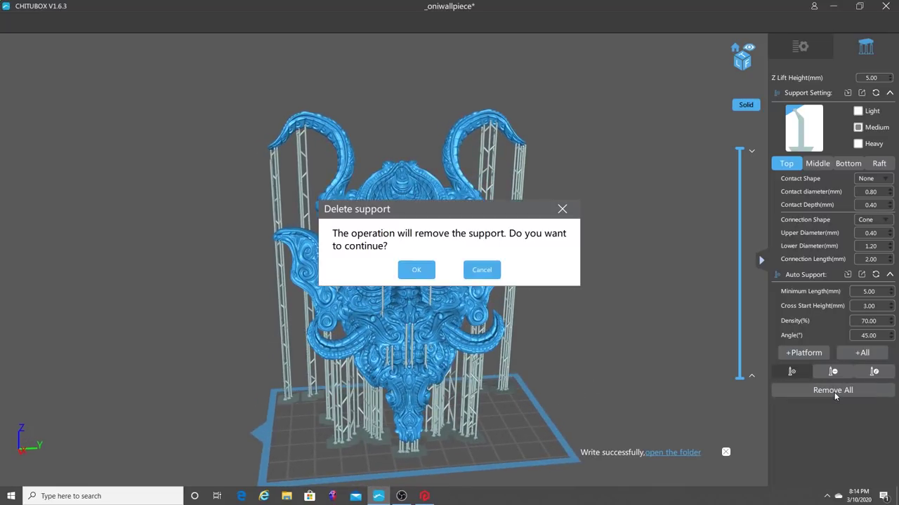
left_click(410, 273)
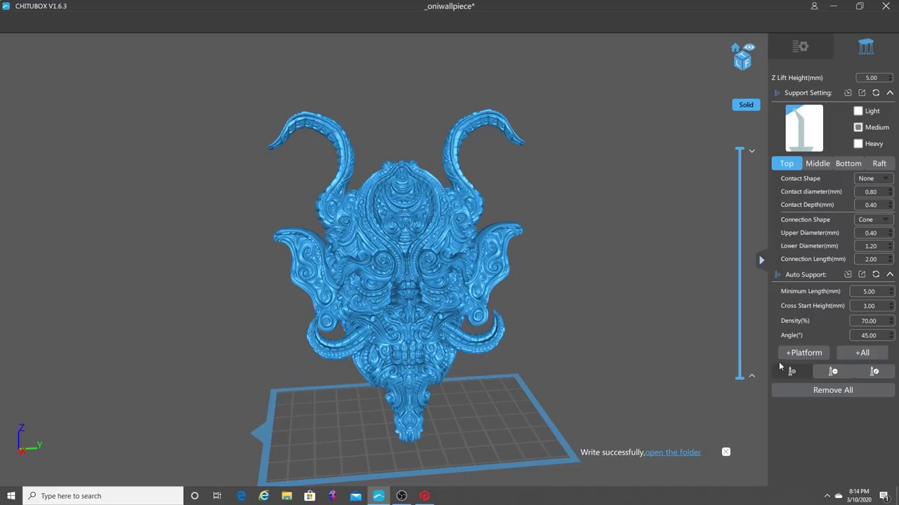
left_click(805, 353)
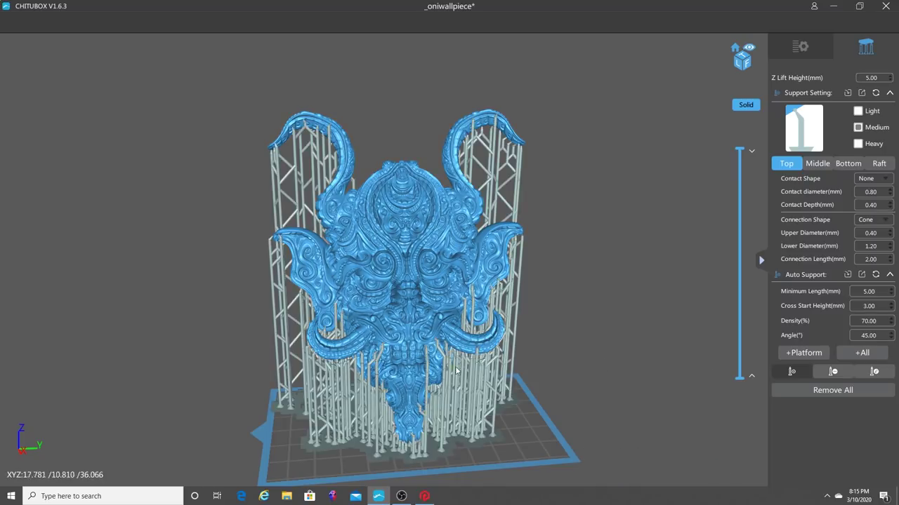
left_click_drag(538, 391, 699, 369)
scroll(490, 261, "up", 4)
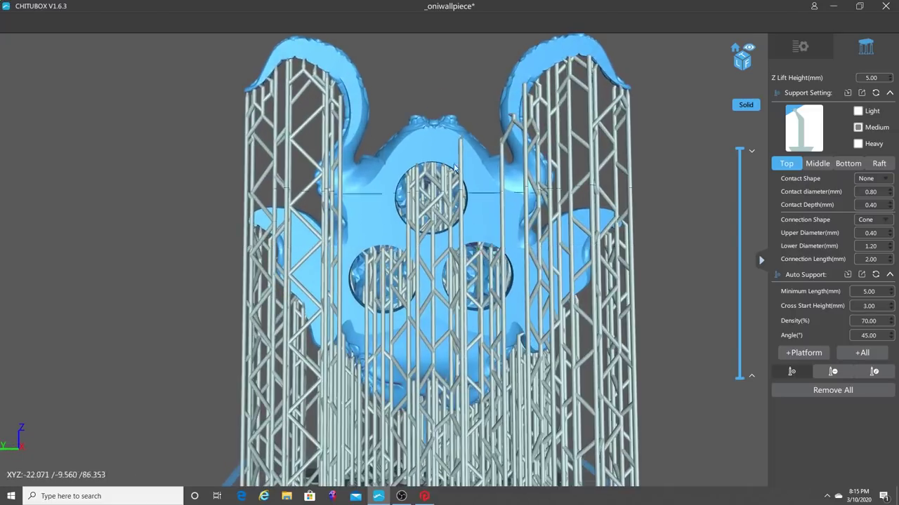
scroll(409, 255, "down", 3)
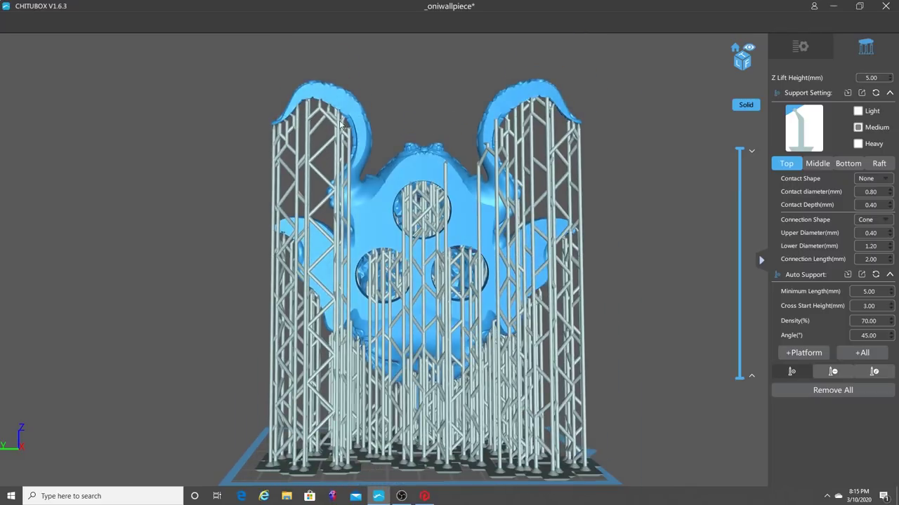
left_click_drag(431, 314, 517, 390)
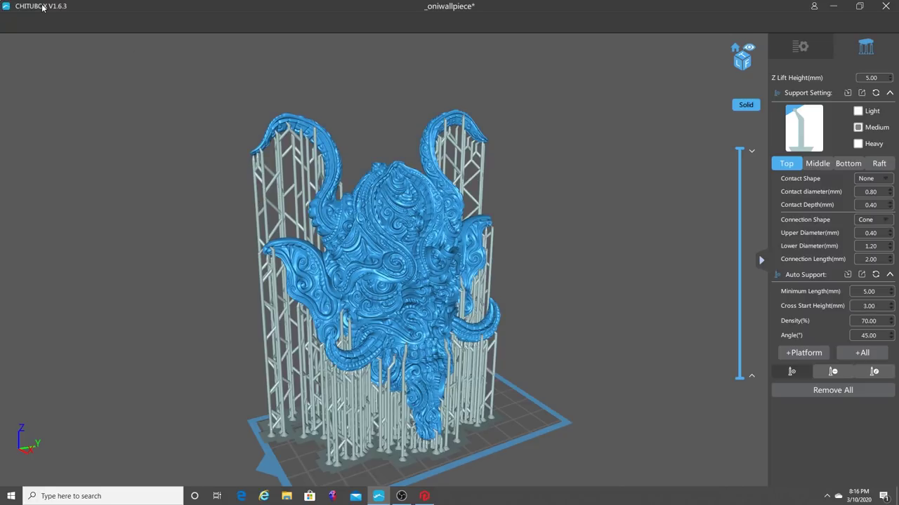
Delete the auto-supported model from the plate and load the saved _oniwallpiece project from the Downloads folder
left_click(802, 49)
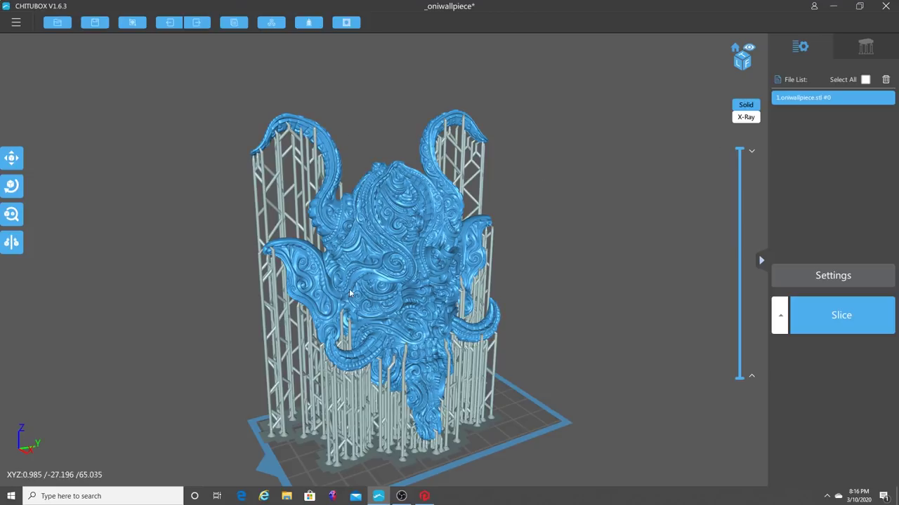
key("Delete")
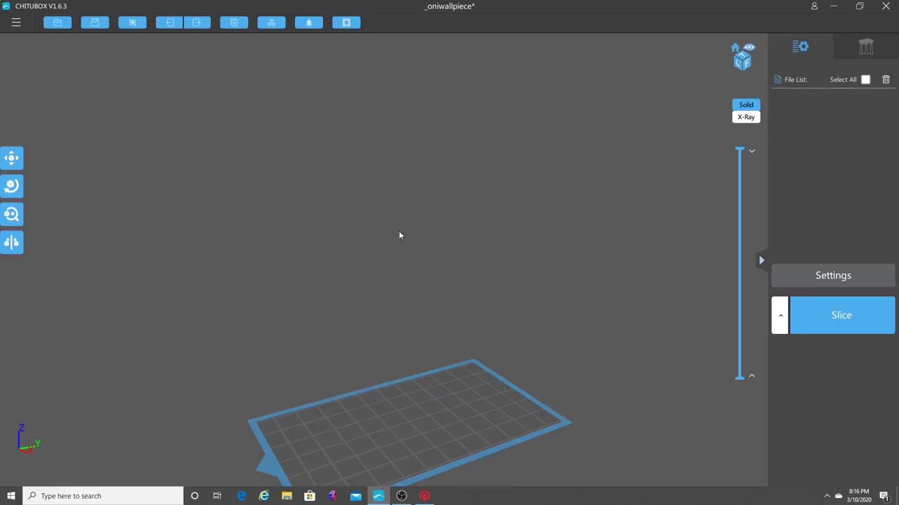
left_click(59, 23)
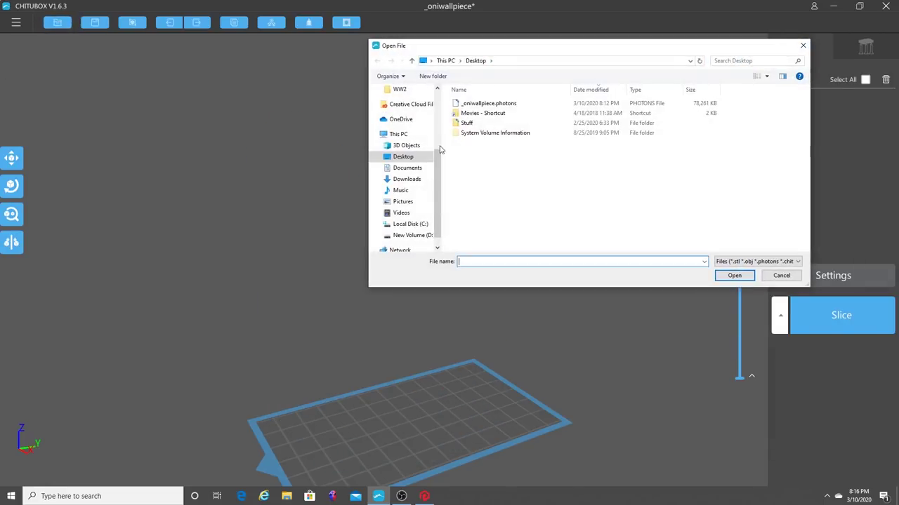
scroll(421, 148, "up", 4)
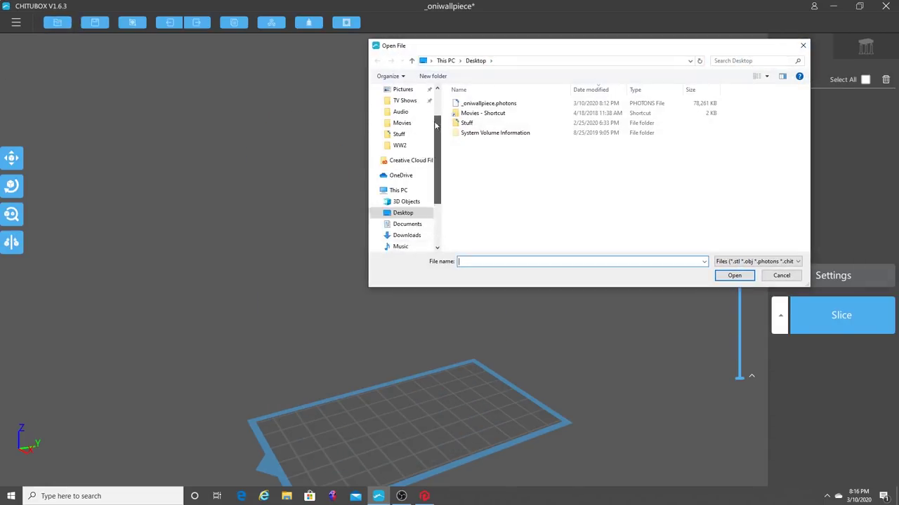
left_click(404, 111)
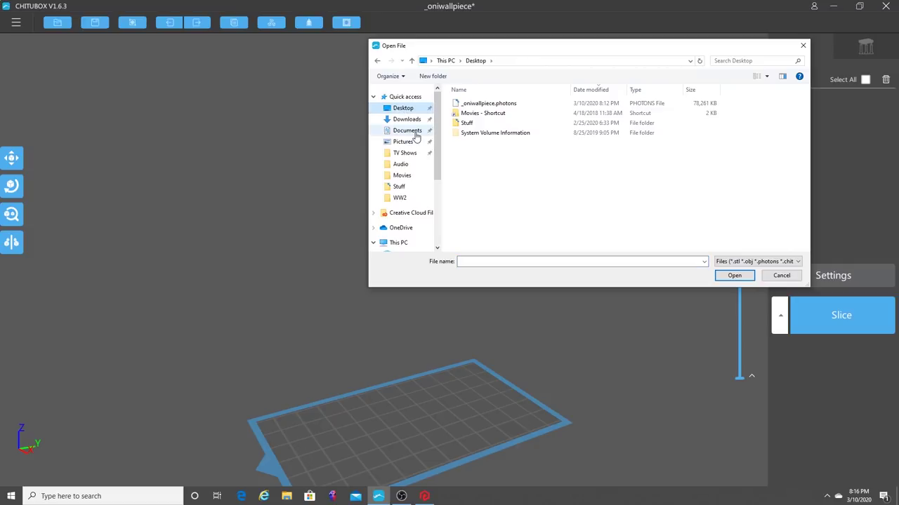
left_click(416, 120)
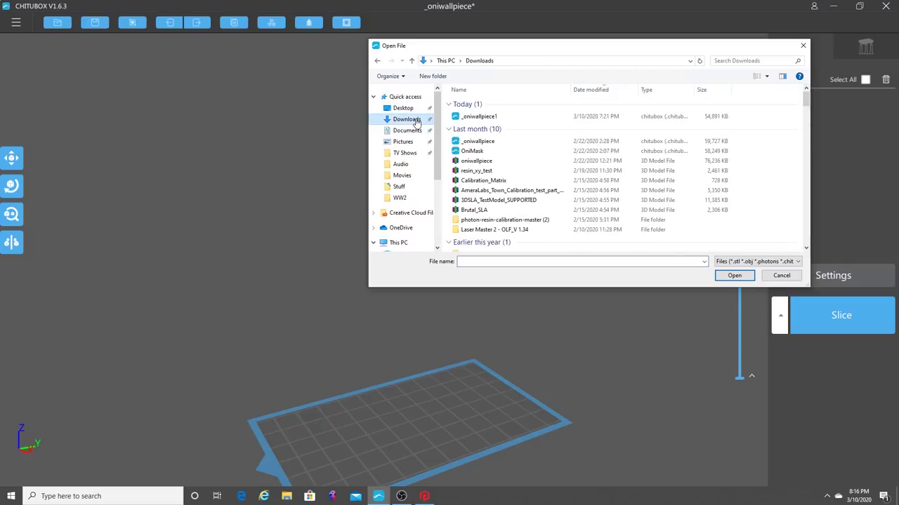
left_click(488, 142)
left_click(734, 275)
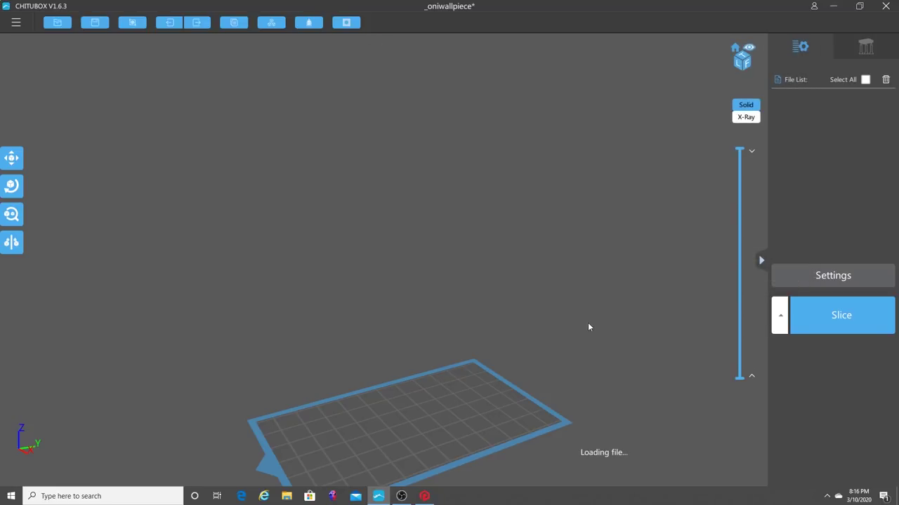
left_click_drag(640, 349, 494, 346)
scroll(444, 356, "up", 2)
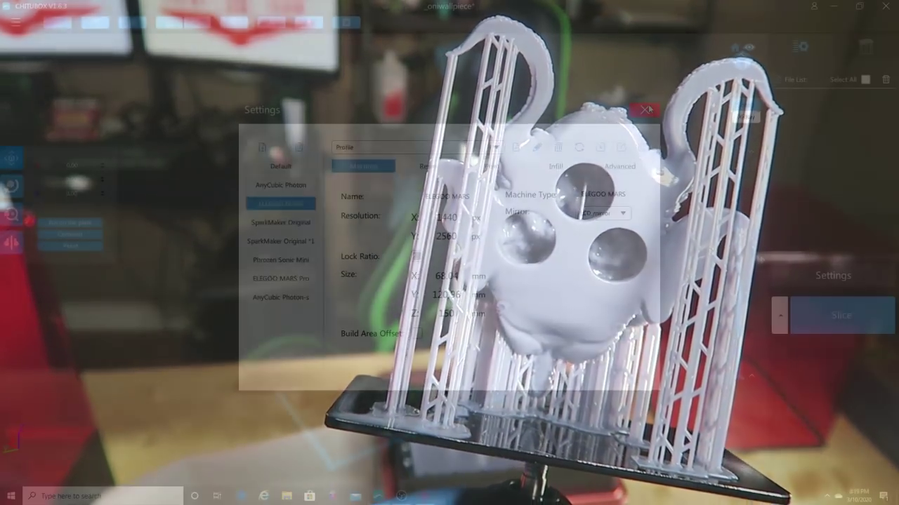
Check the machine parameters of the ELEGOO MARS profile in the slicing settings
left_click(646, 110)
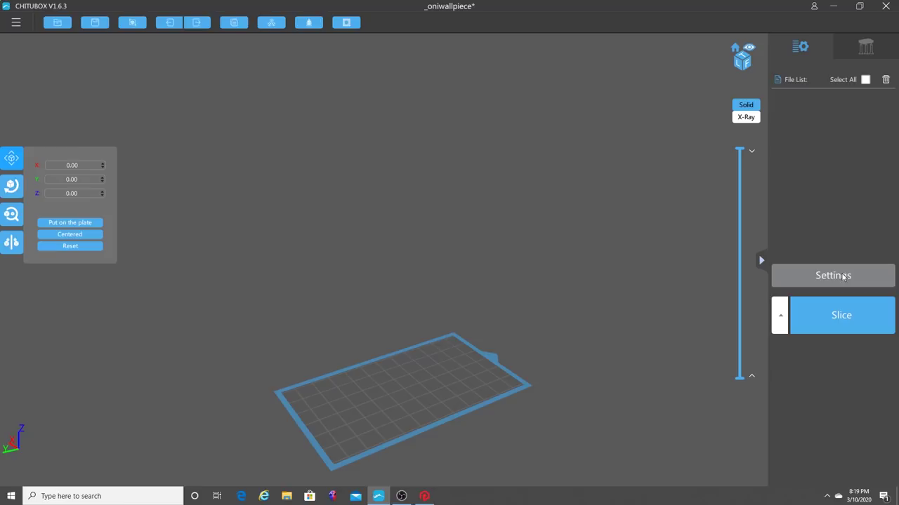
left_click(843, 277)
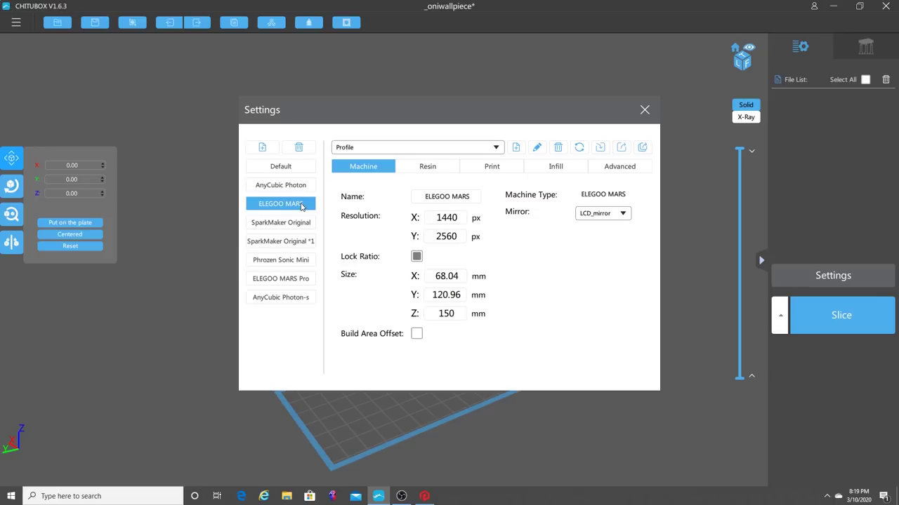
left_click(644, 109)
Load the unsupported oniwallpiece 3D model file from the Downloads folder onto the build plate
left_click(57, 22)
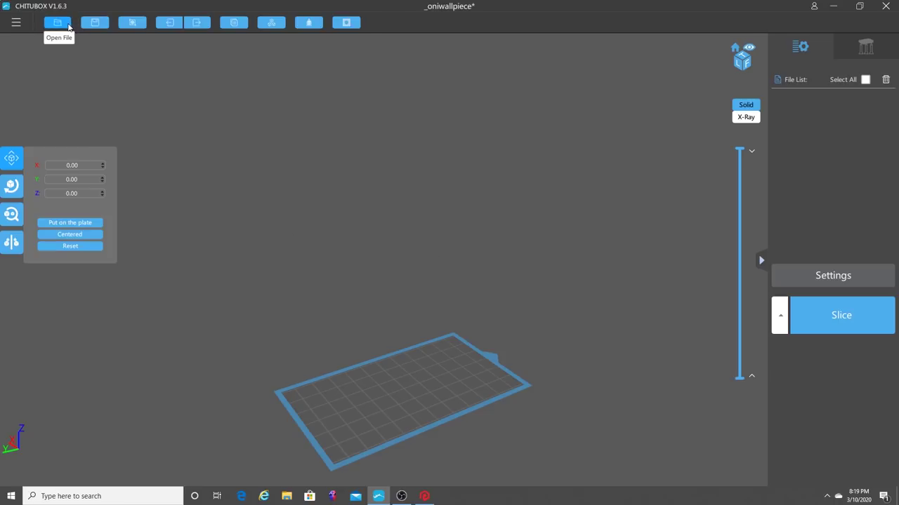
left_click(481, 170)
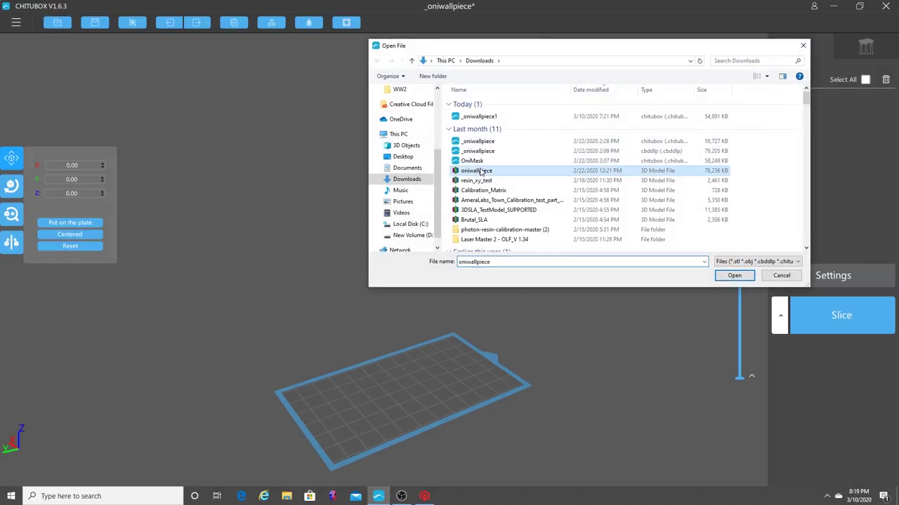
left_click(734, 276)
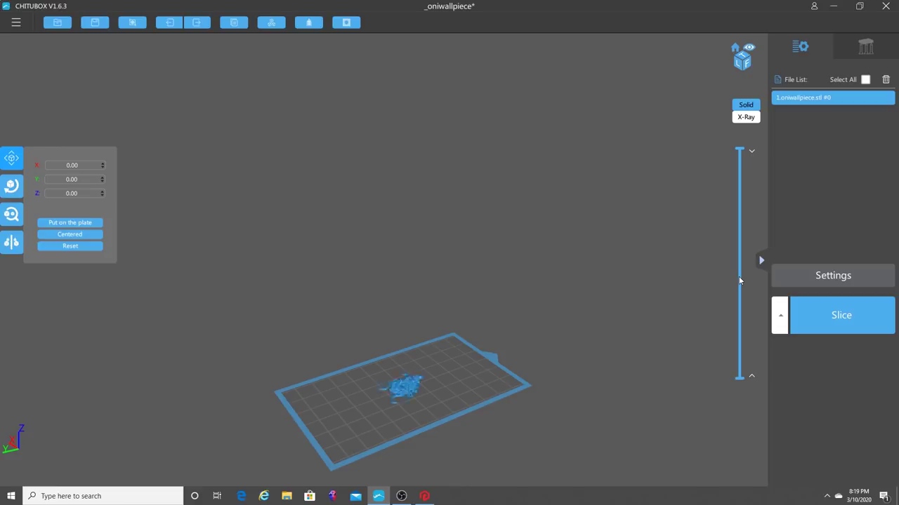
right_click_drag(438, 371, 424, 414)
scroll(421, 422, "up", 3)
middle_click_drag(490, 444, 473, 45)
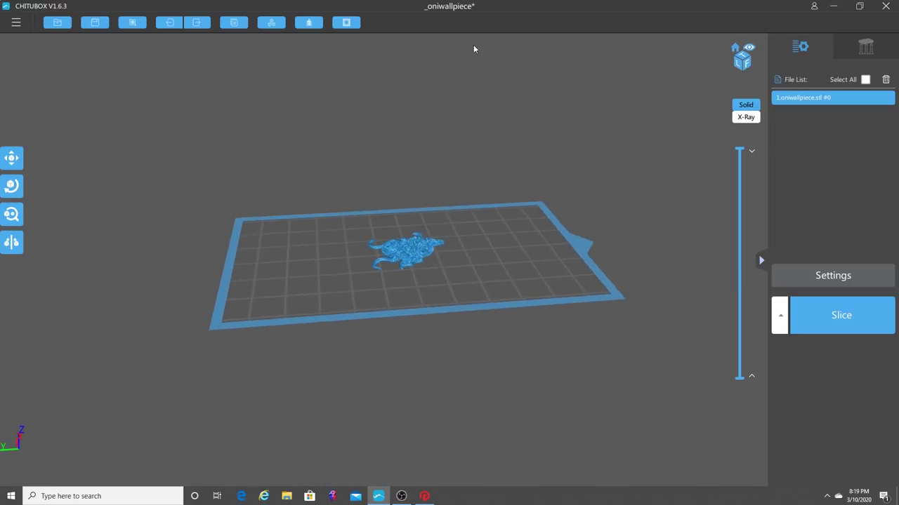
scroll(496, 224, "up", 3)
Display the rotation rings on the oniwallpiece model and examine how it lies on the build plate from several angles
left_click(411, 243)
left_click(447, 206)
left_click(425, 240)
left_click(453, 206)
middle_click_drag(454, 204, 473, 211)
left_click(435, 230)
left_click(466, 201)
left_click(435, 230)
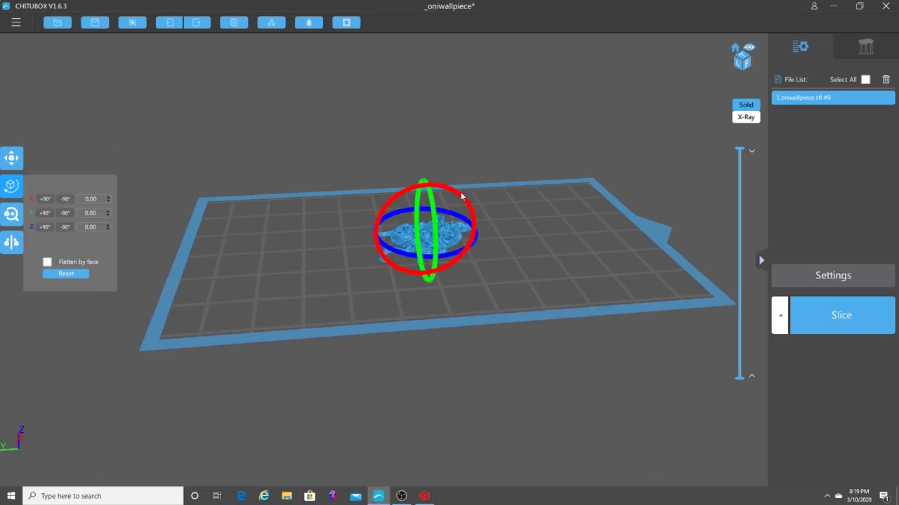
left_click(460, 191)
middle_click_drag(461, 192, 457, 191)
left_click(435, 229)
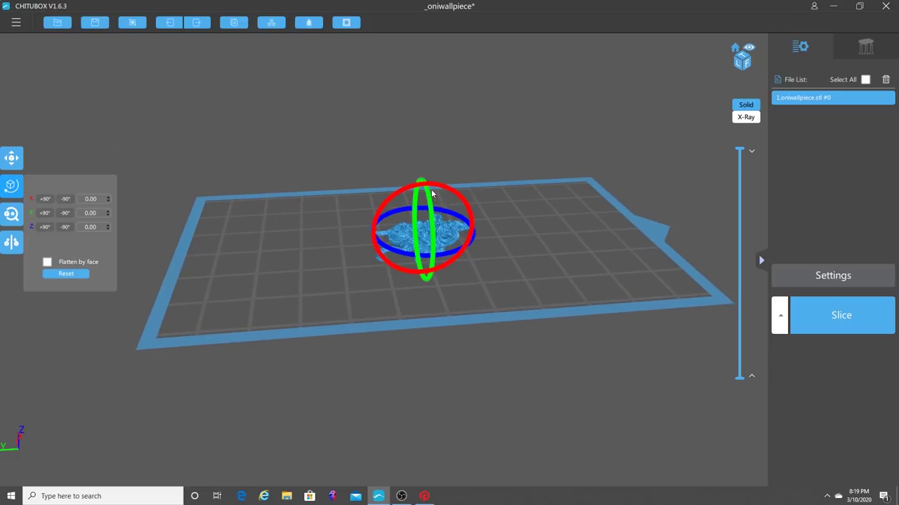
left_click_drag(465, 205, 484, 208)
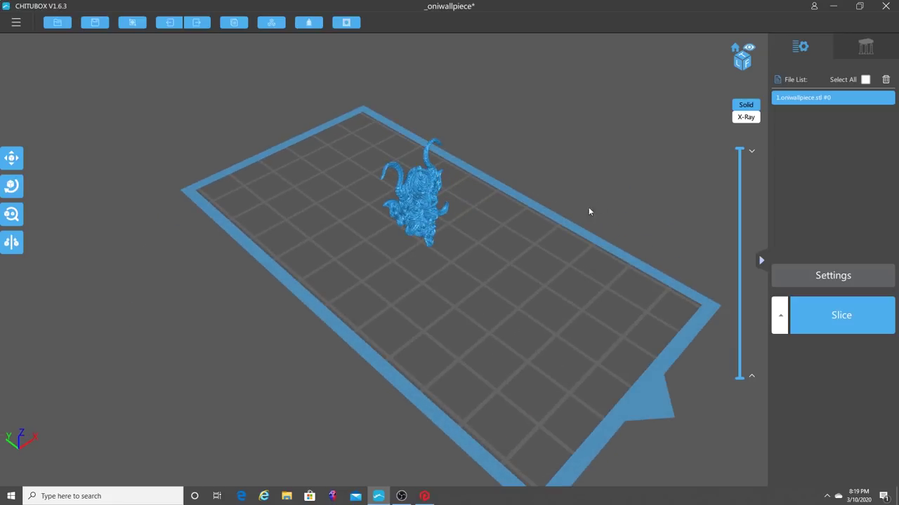
Open the support settings and look over the Light support preset and the bare model on the plate
left_click(865, 48)
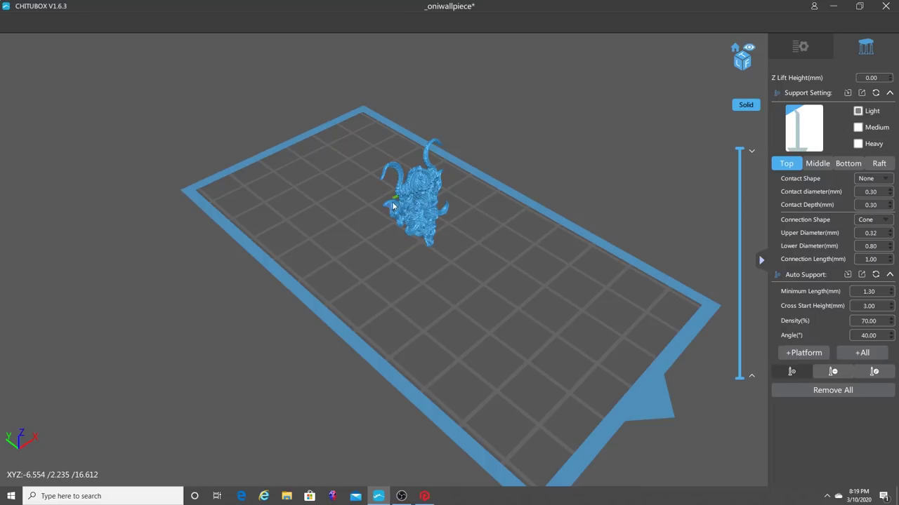
scroll(418, 223, "up", 5)
scroll(465, 180, "down", 2)
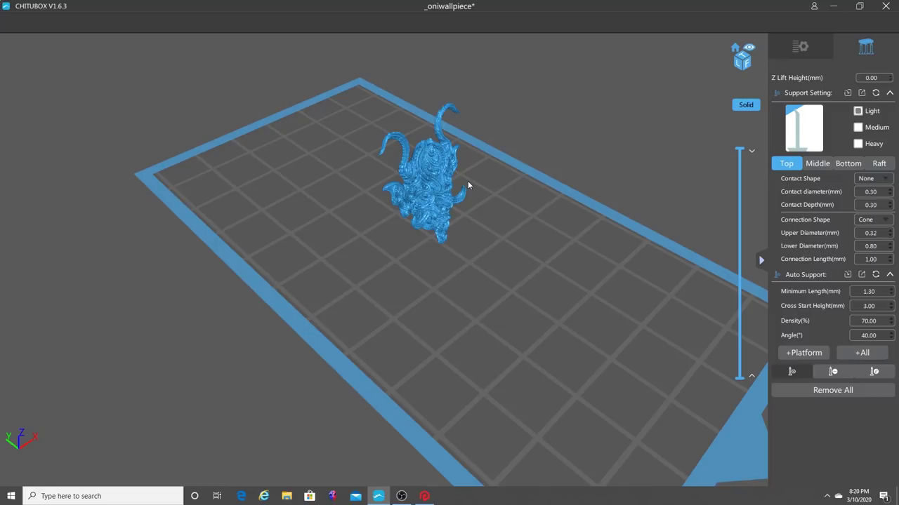
scroll(495, 195, "down", 3)
scroll(499, 188, "up", 3)
right_click_drag(499, 188, 483, 206)
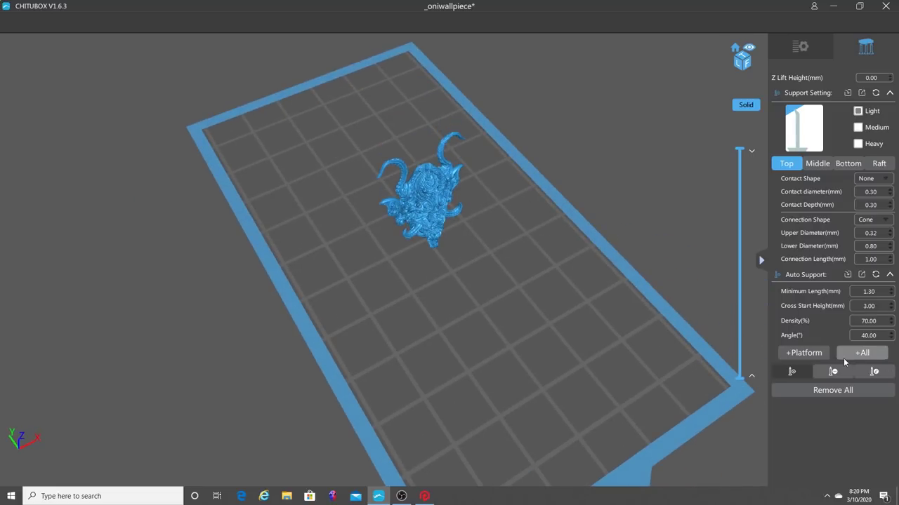
Slice the model for the ELEGOO MARS and check the file types offered for saving, leaving the slice preview without saving
left_click(801, 47)
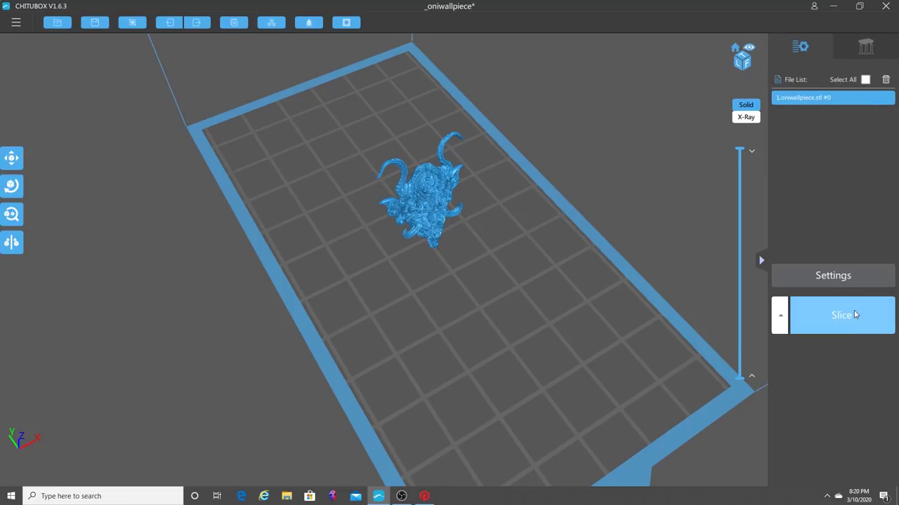
left_click(854, 315)
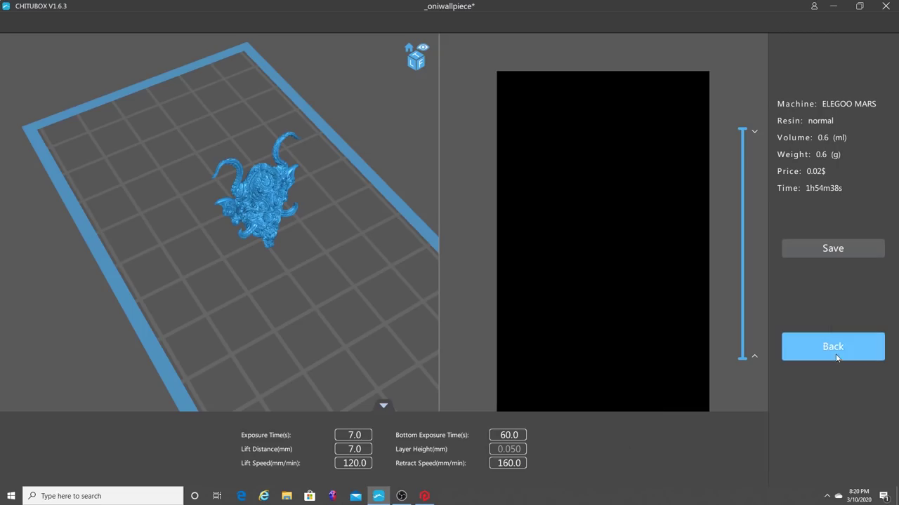
left_click(832, 252)
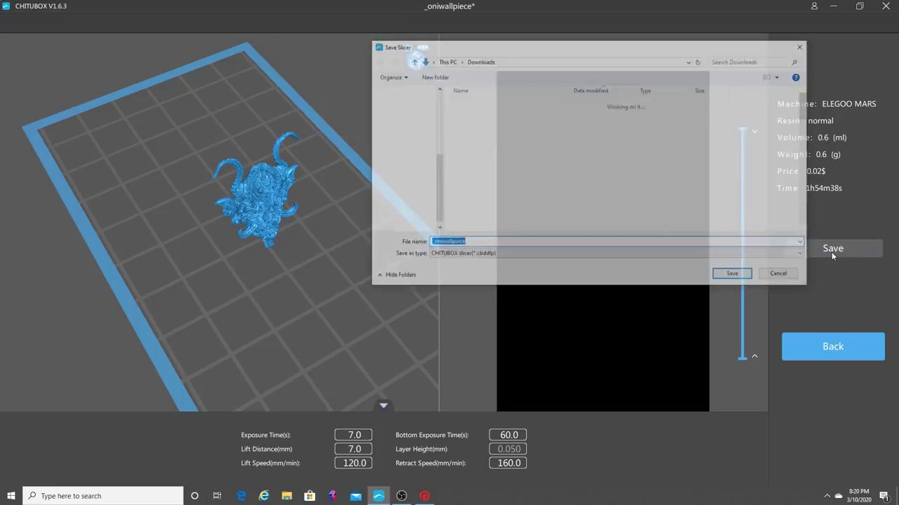
left_click(497, 256)
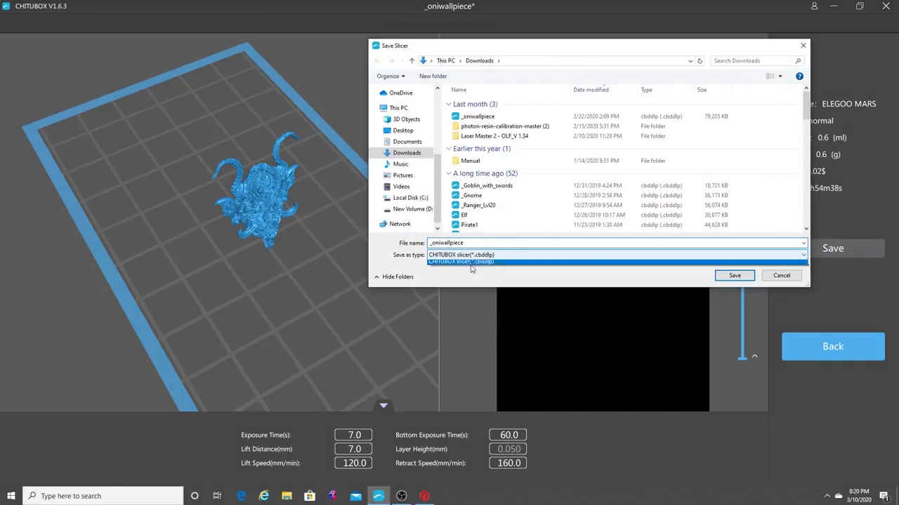
left_click(781, 281)
left_click(789, 277)
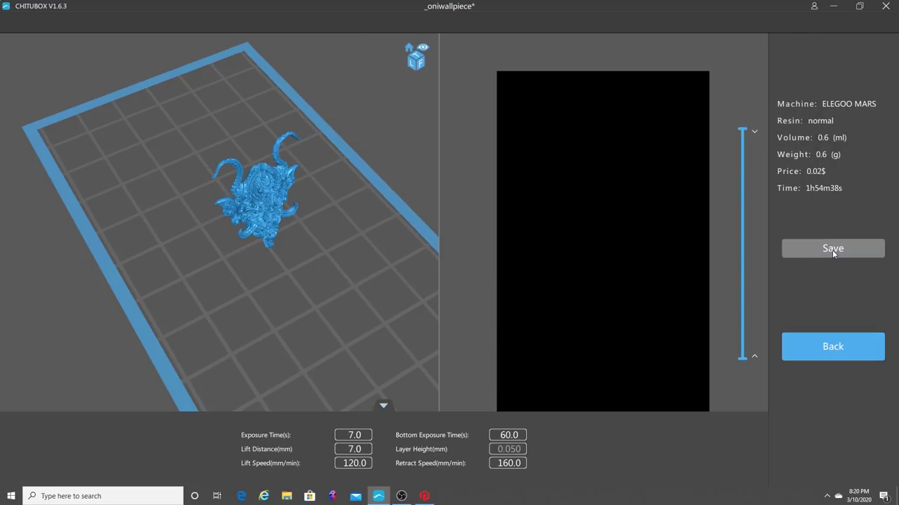
left_click(829, 346)
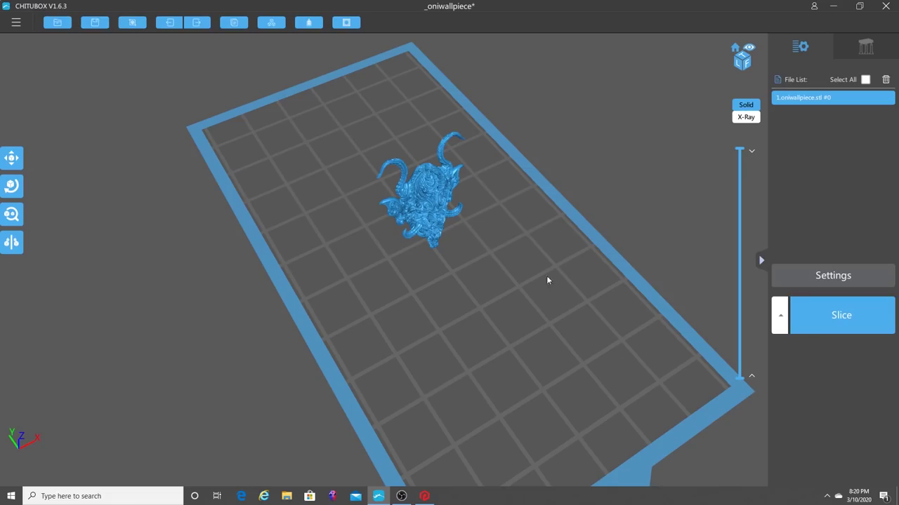
View the OniTest.cbddlp layers in the print file validator and return to CHITUBOX, moving the Settings dialog lower on the screen
left_click(424, 497)
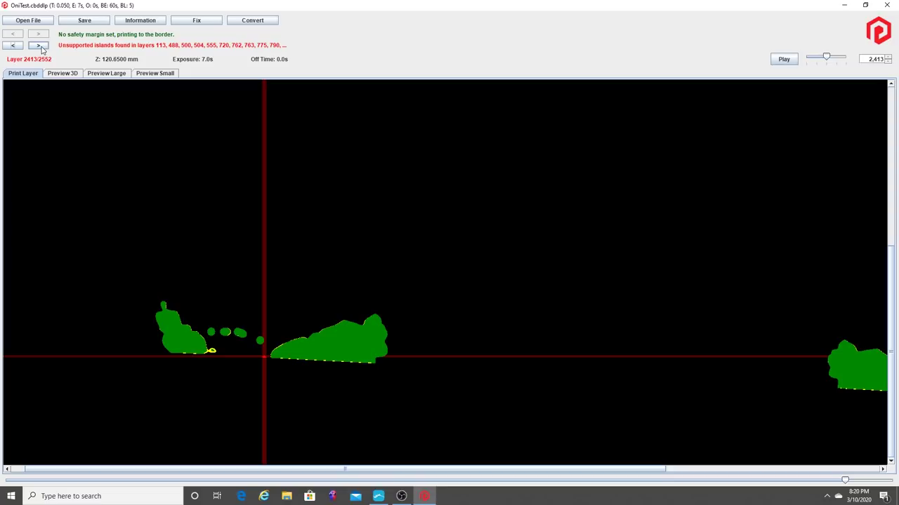
mouse_move(379, 500)
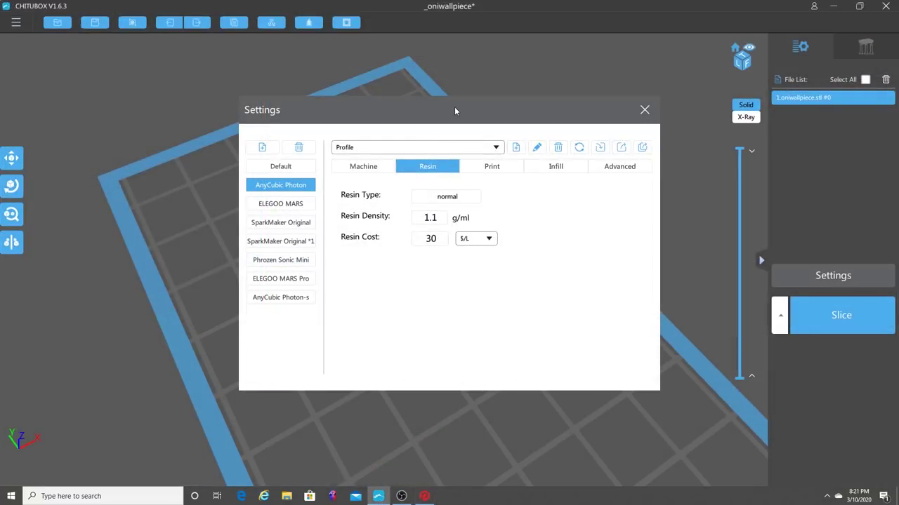
left_click_drag(454, 107, 430, 172)
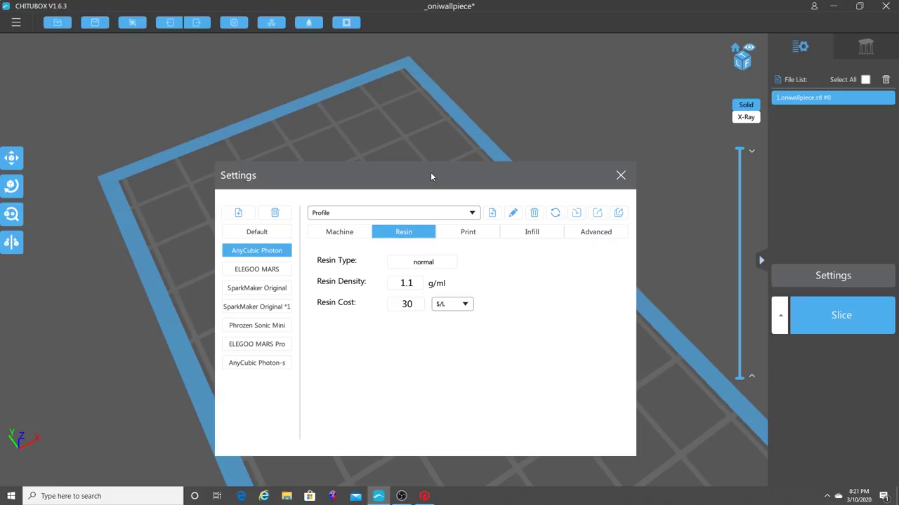